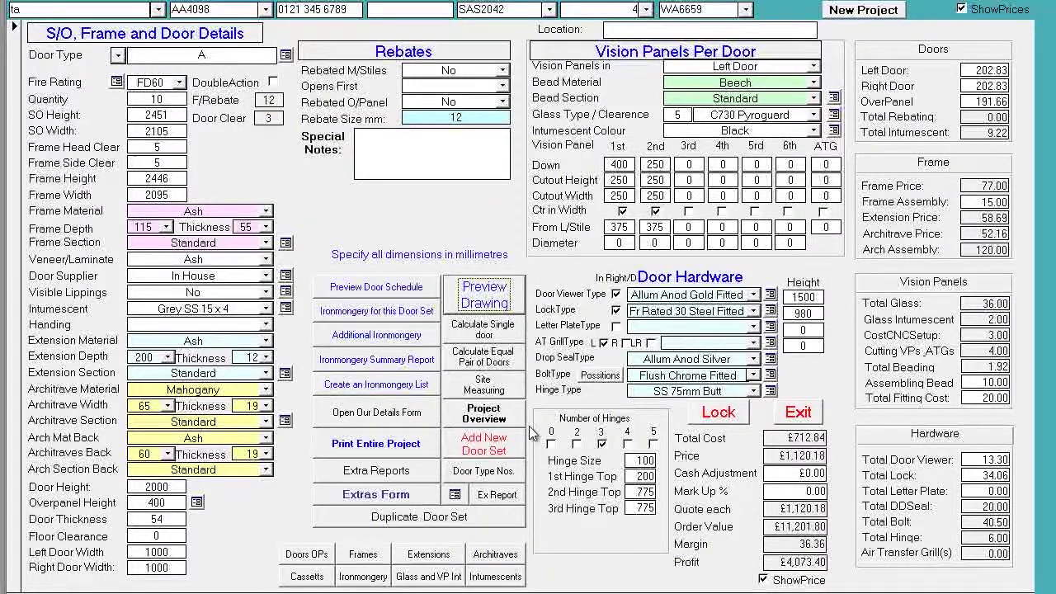
Add a new door set named Door Type 1 with an FD30 fire rating
left_click(490, 443)
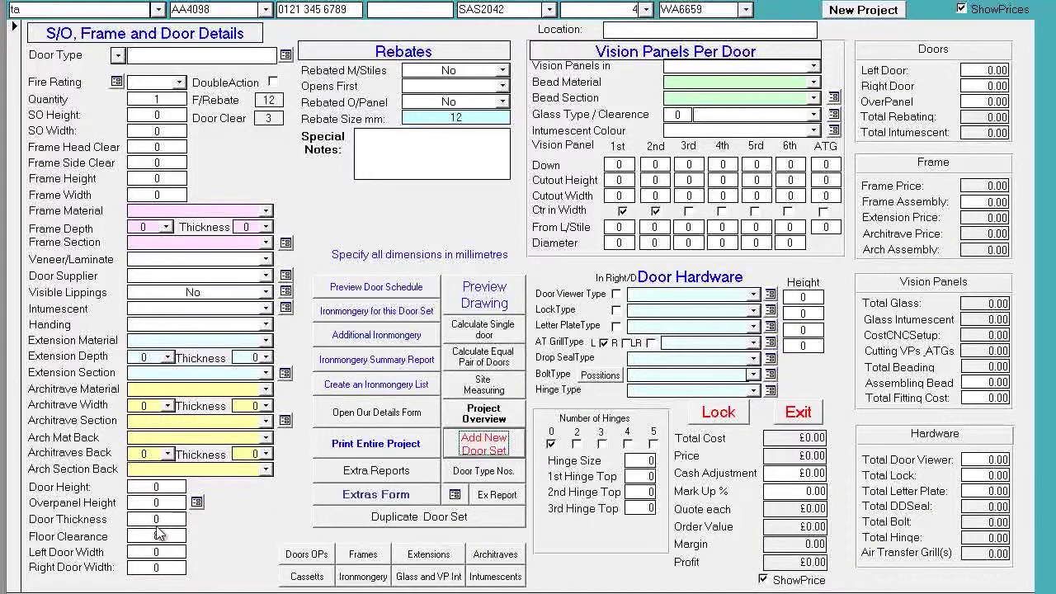
left_click(157, 56)
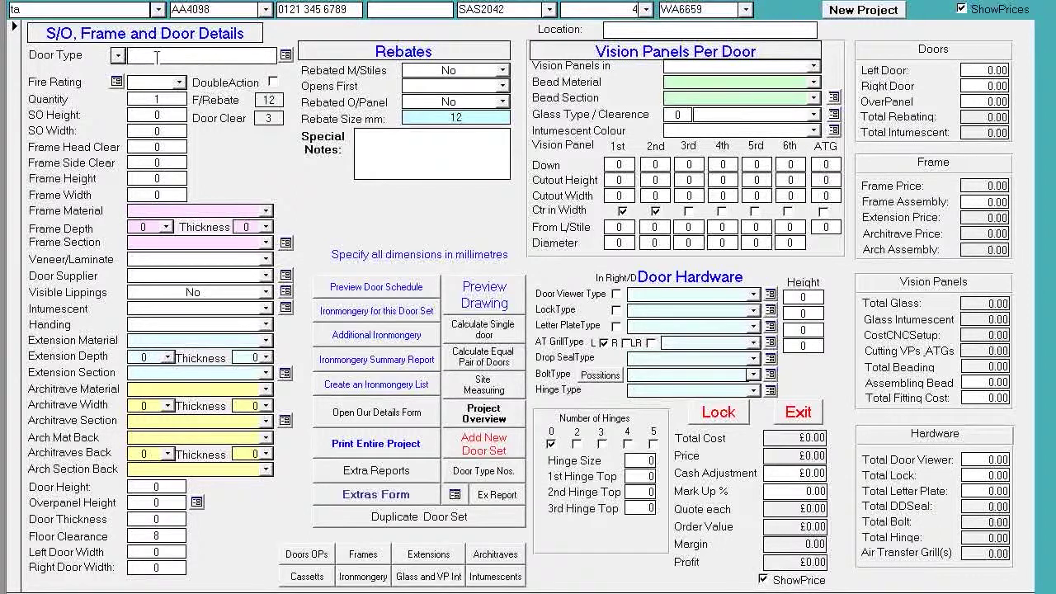
type("Door Type 1")
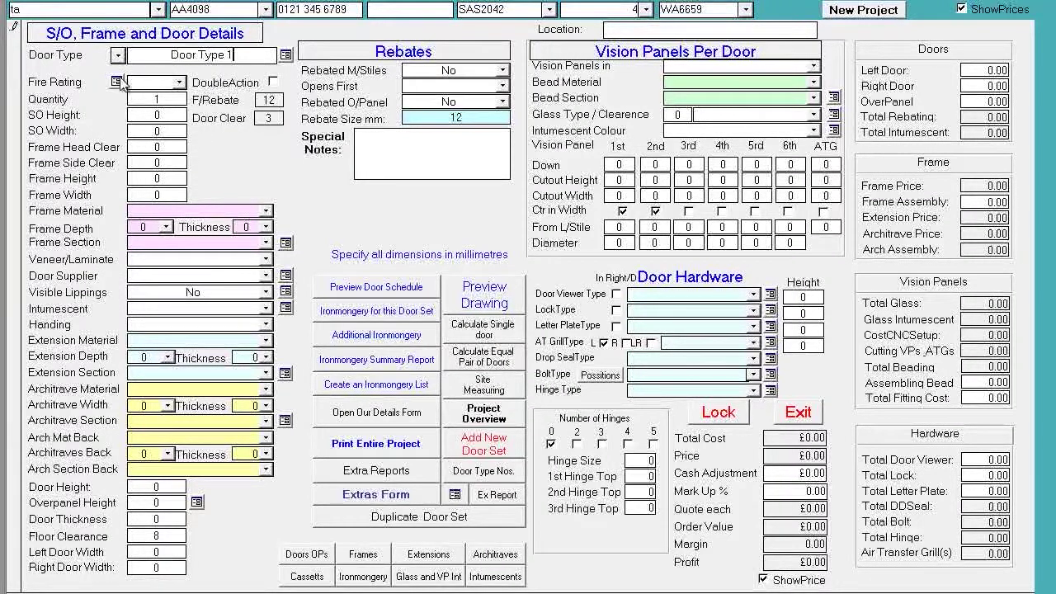
left_click(178, 83)
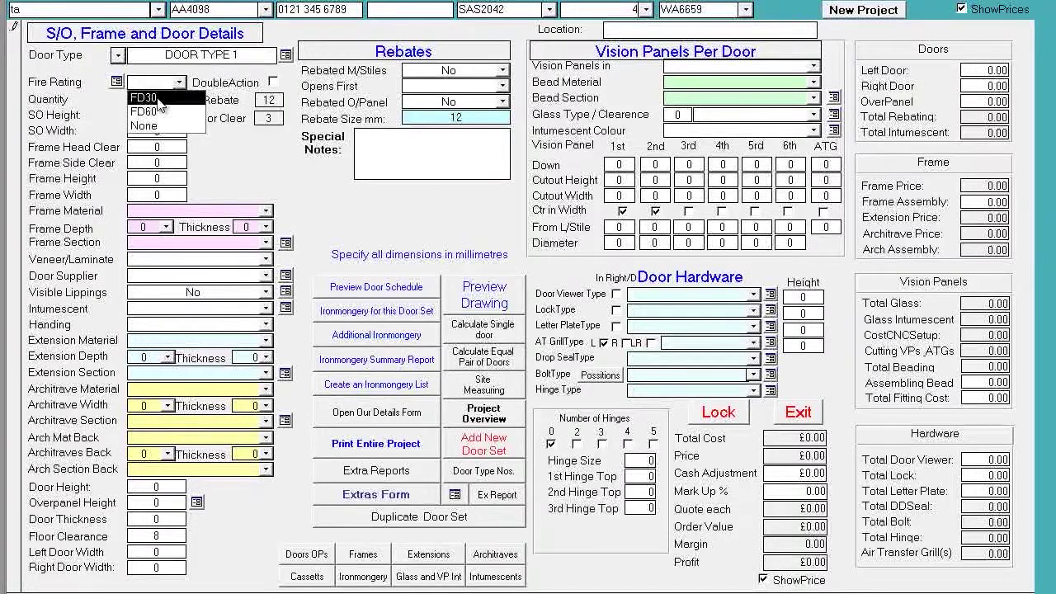
left_click(144, 97)
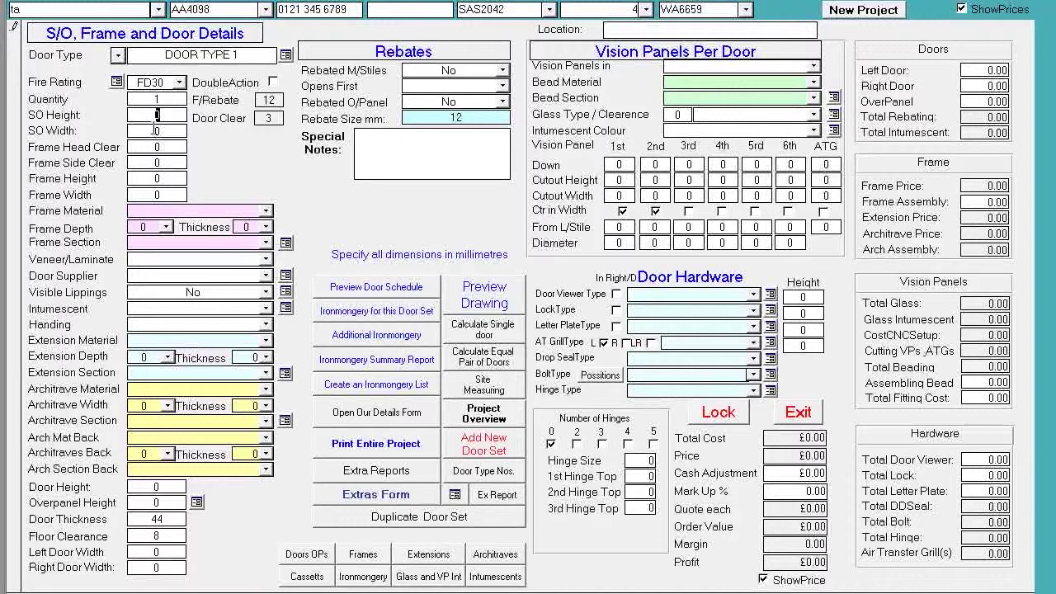
Set the structural opening to 2500 high by 2000 wide, with frame head and side clearances of 5 mm
type("2500")
type("2000")
key("Tab")
type("5")
key("Tab")
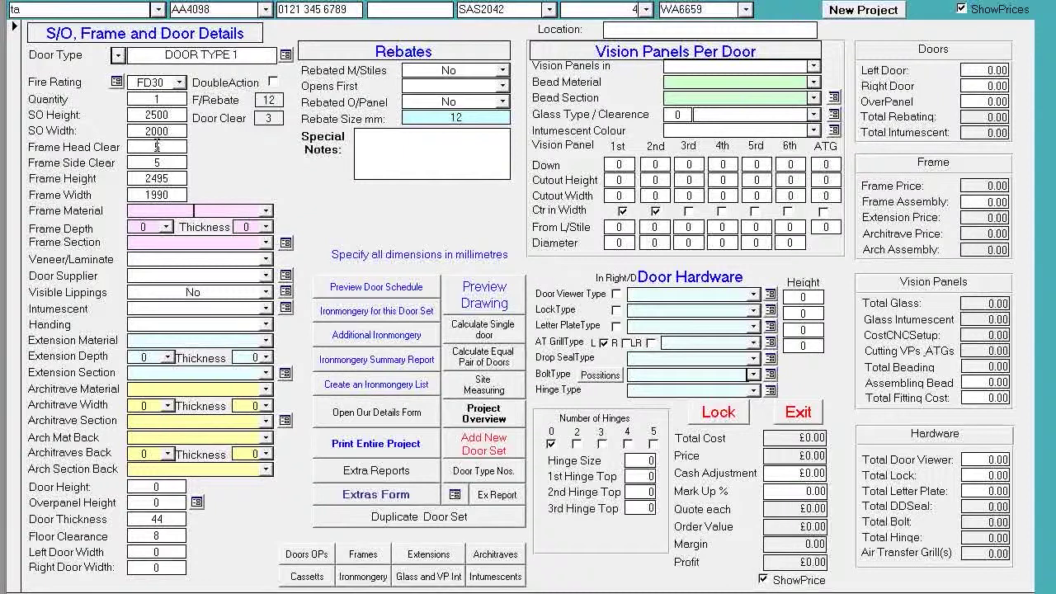
Specify the frame as Ash, 115 deep and 45 thick, with the Standard frame section
left_click(266, 212)
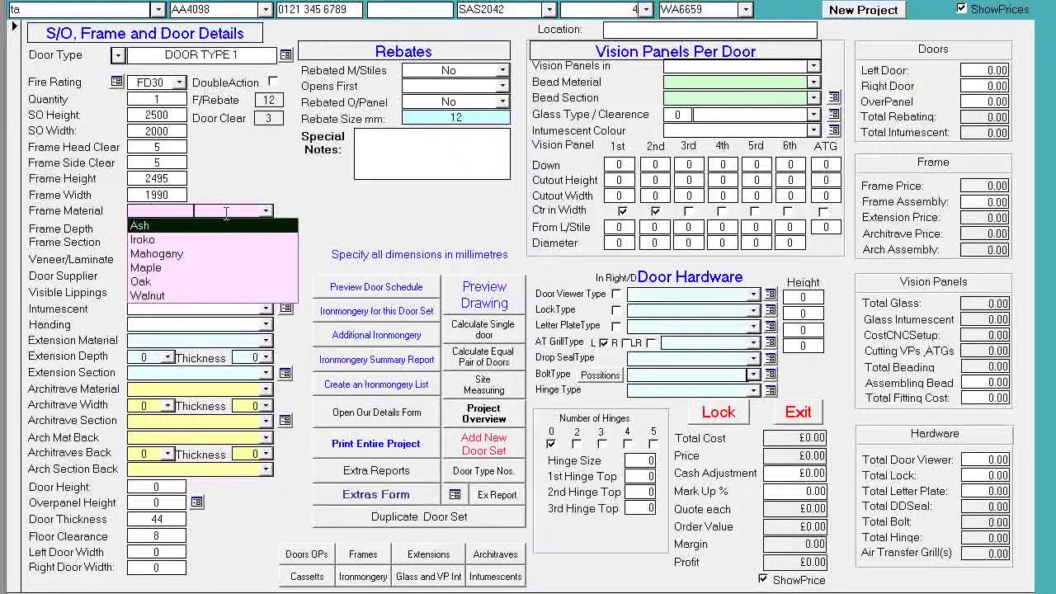
type("ash")
key("Tab")
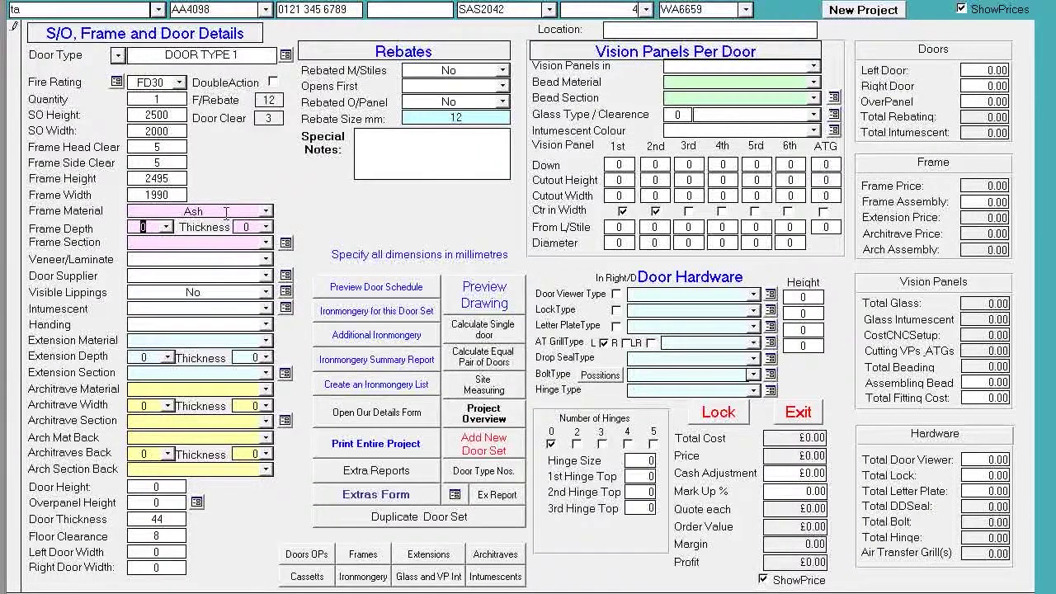
left_click(166, 227)
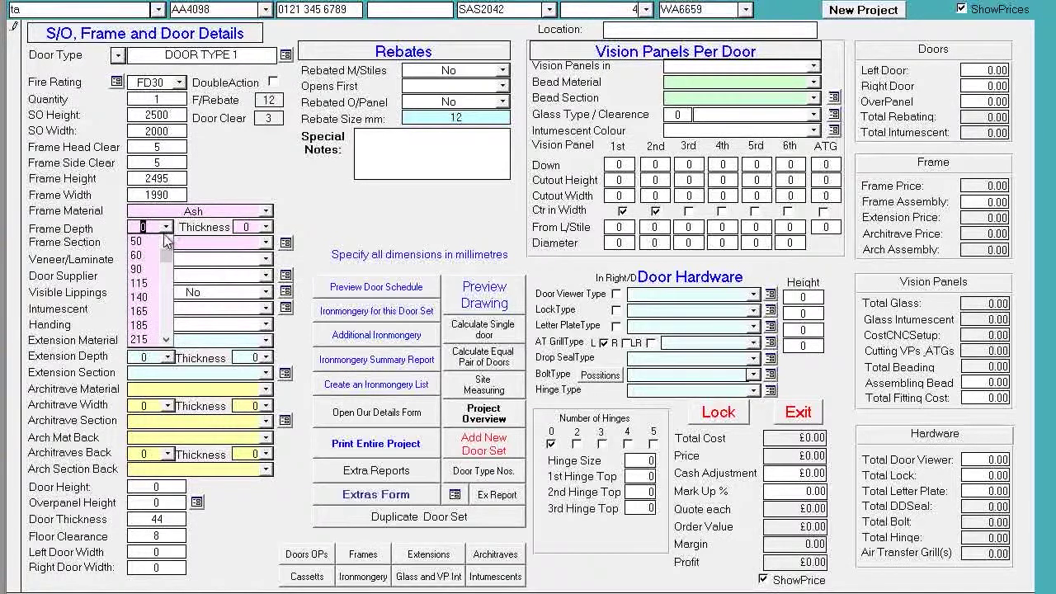
left_click(139, 283)
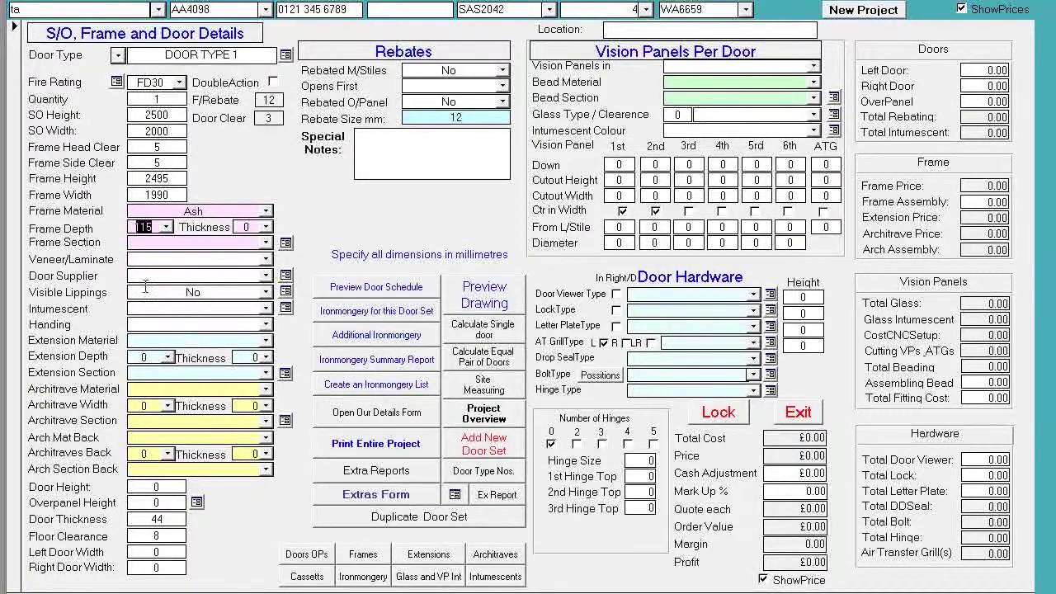
left_click(266, 229)
left_click(250, 278)
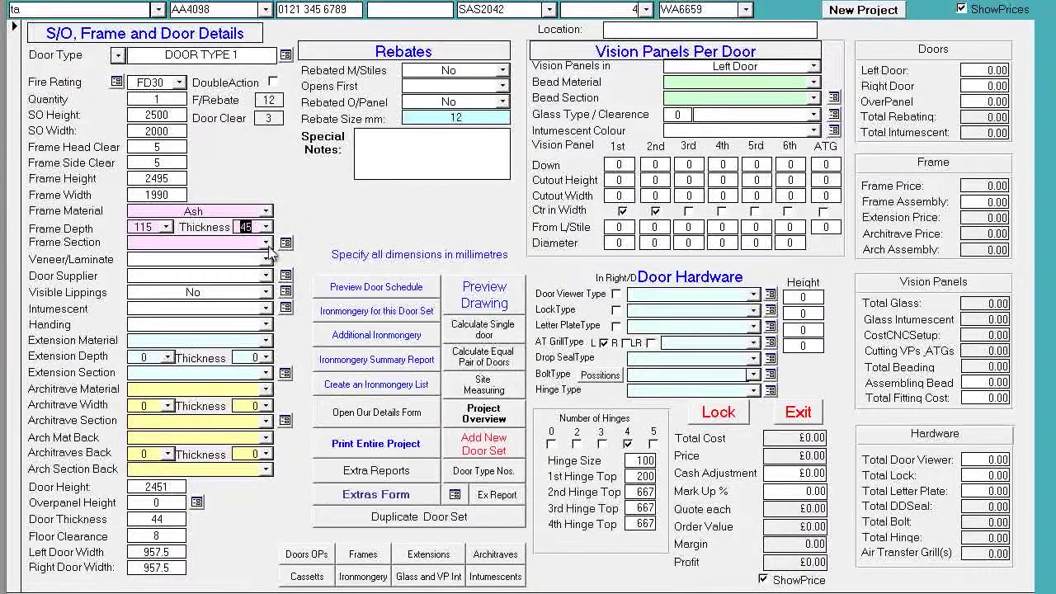
left_click(266, 243)
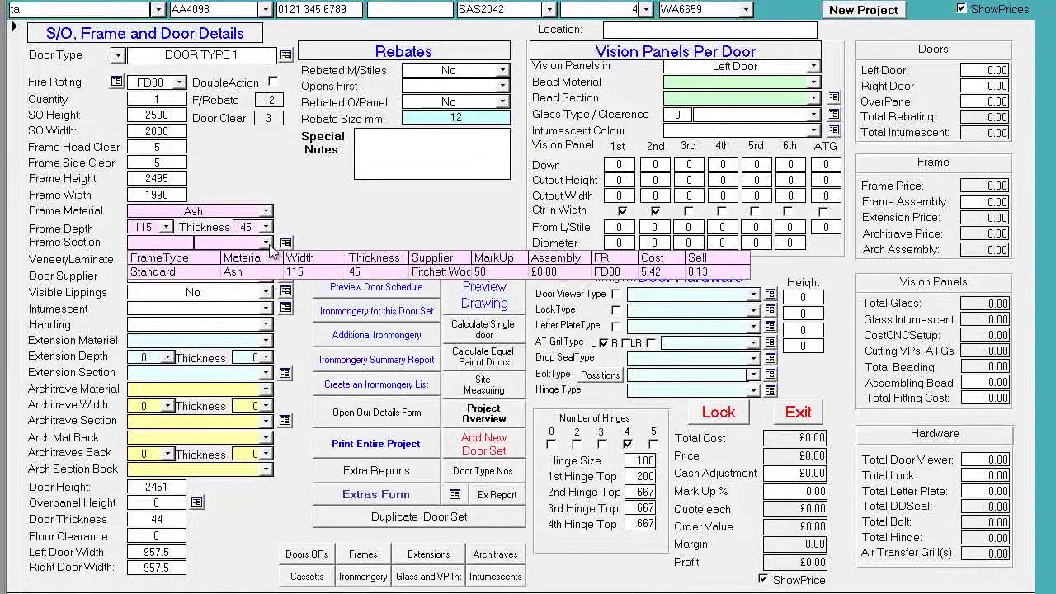
left_click(184, 273)
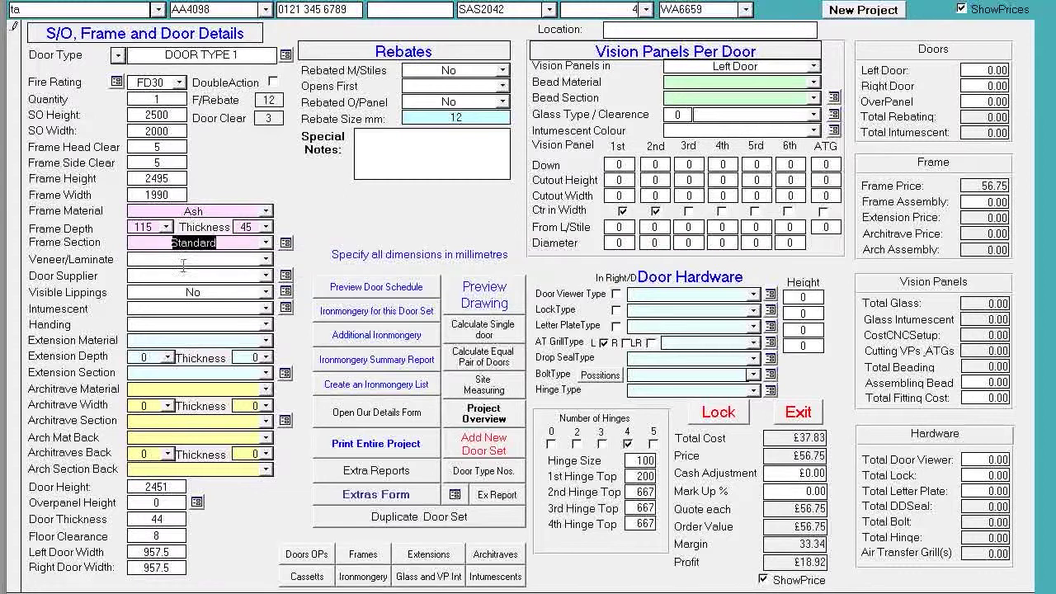
Choose an Ash veneer and the In House door supplier
left_click(266, 258)
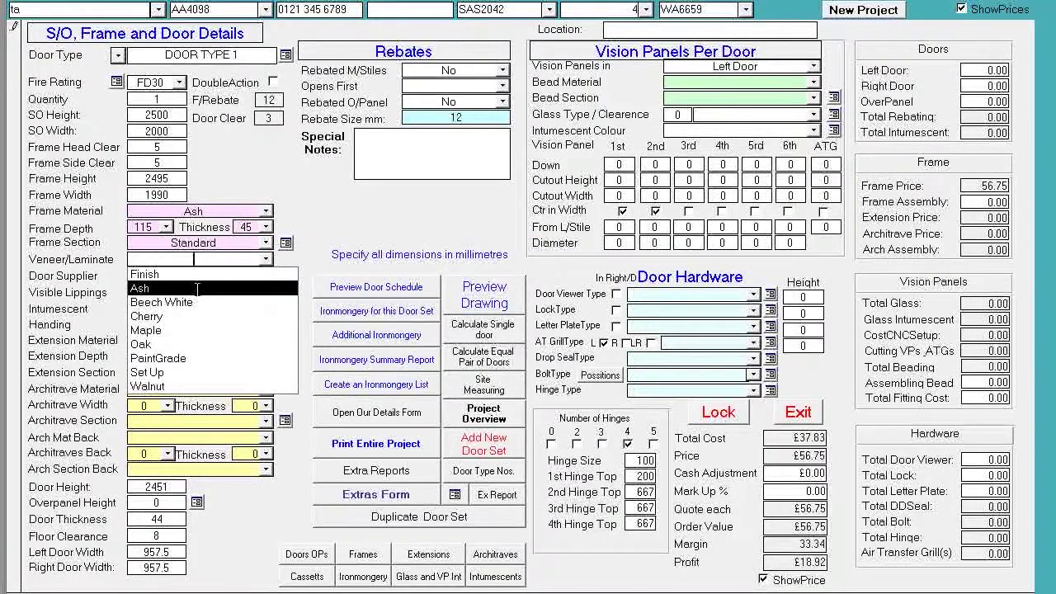
left_click(197, 287)
left_click(265, 275)
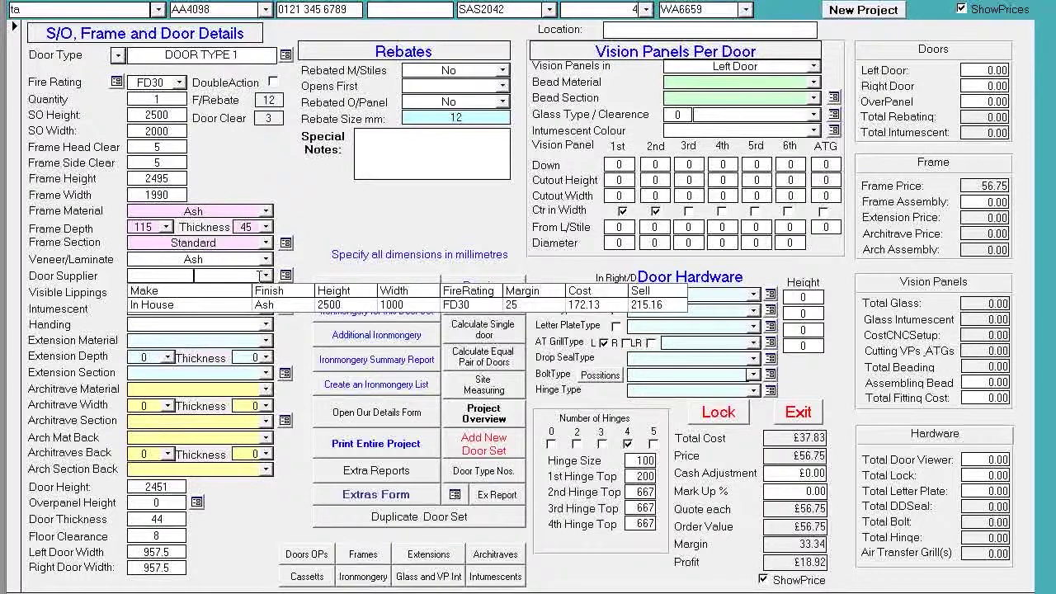
key("Up")
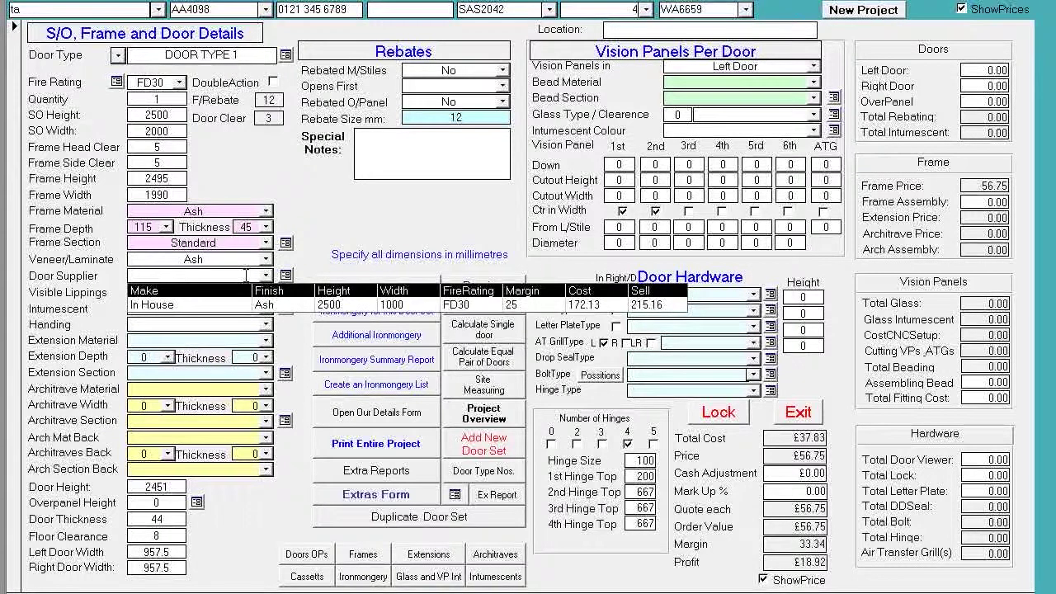
left_click(204, 304)
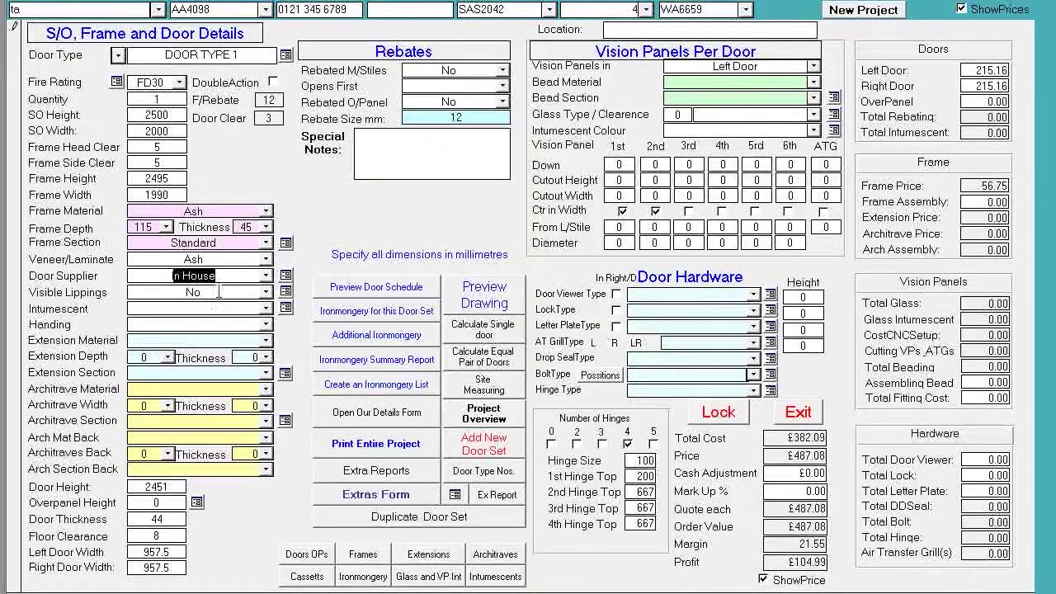
Set the visible lippings to Concealed and the intumescent to Grey 15 x 4, leaving the handing blank
left_click(265, 292)
left_click(232, 308)
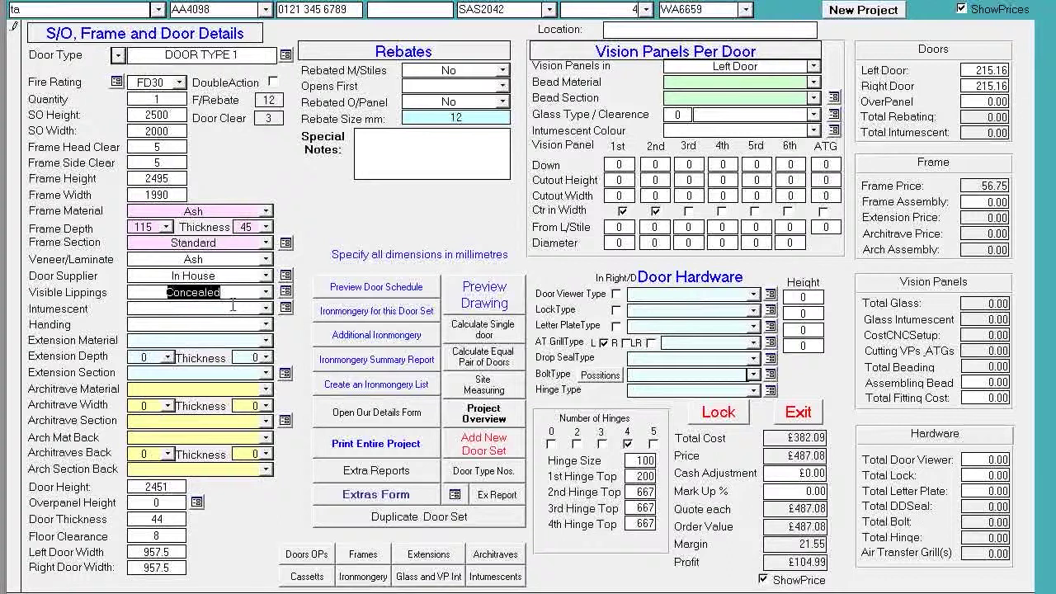
left_click(265, 308)
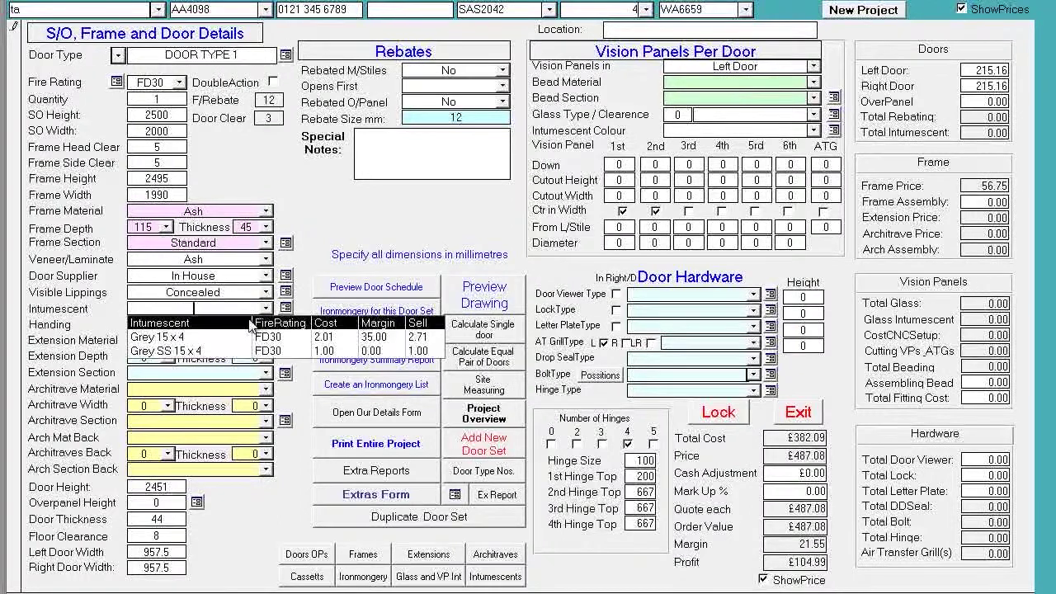
left_click(232, 338)
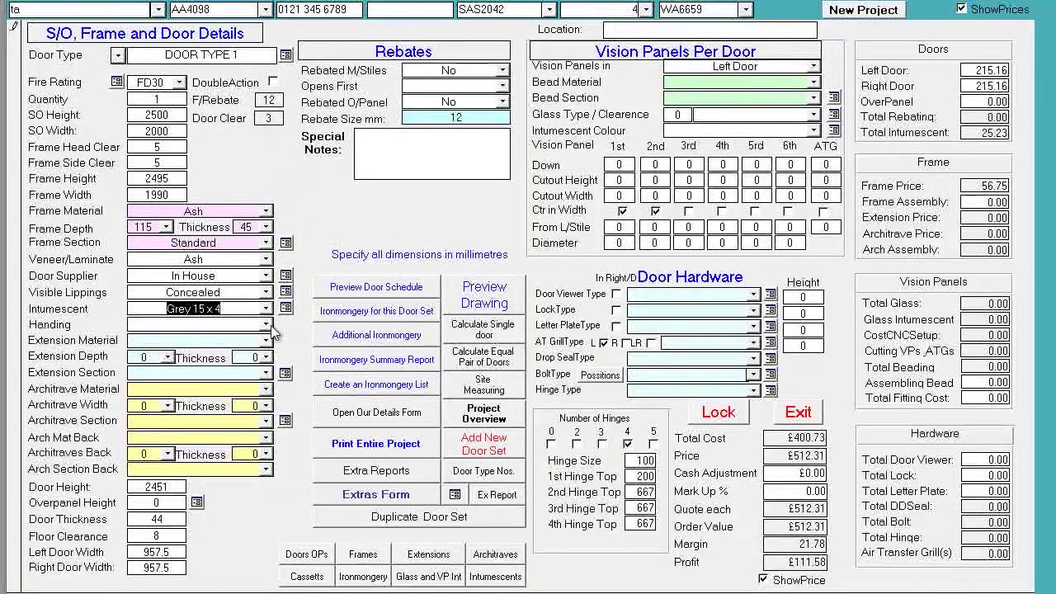
left_click(268, 325)
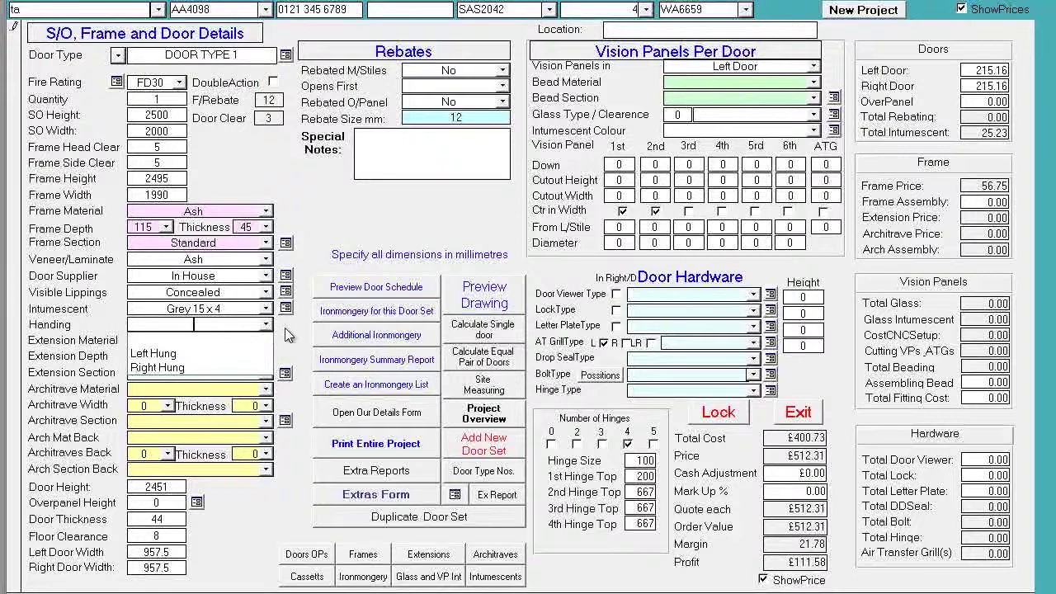
left_click(288, 333)
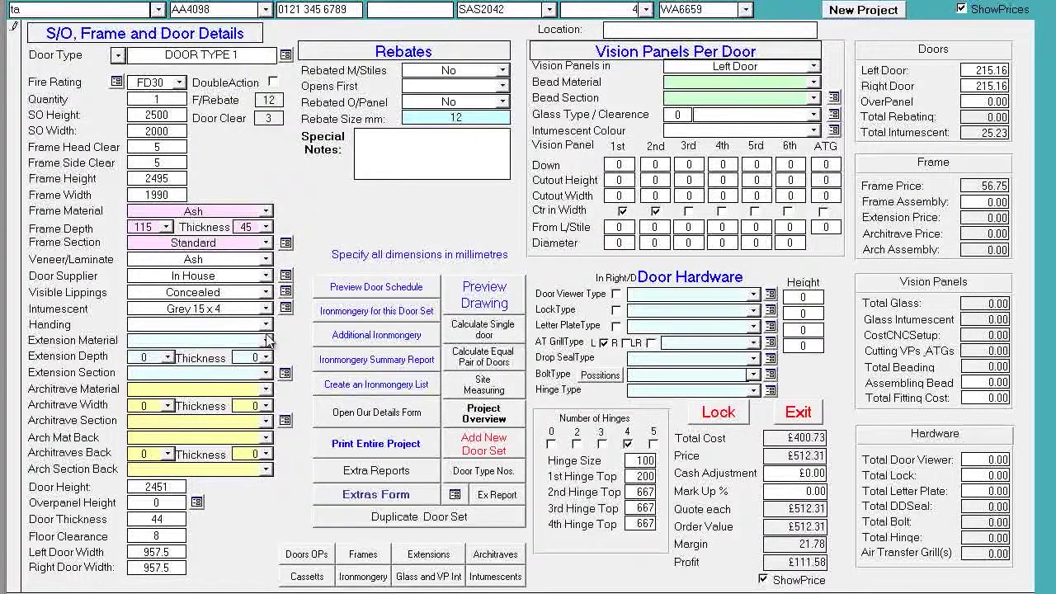
Specify the frame extension as Ash, 140 deep and 21 thick, with the Standard section from supplier BV
left_click(265, 339)
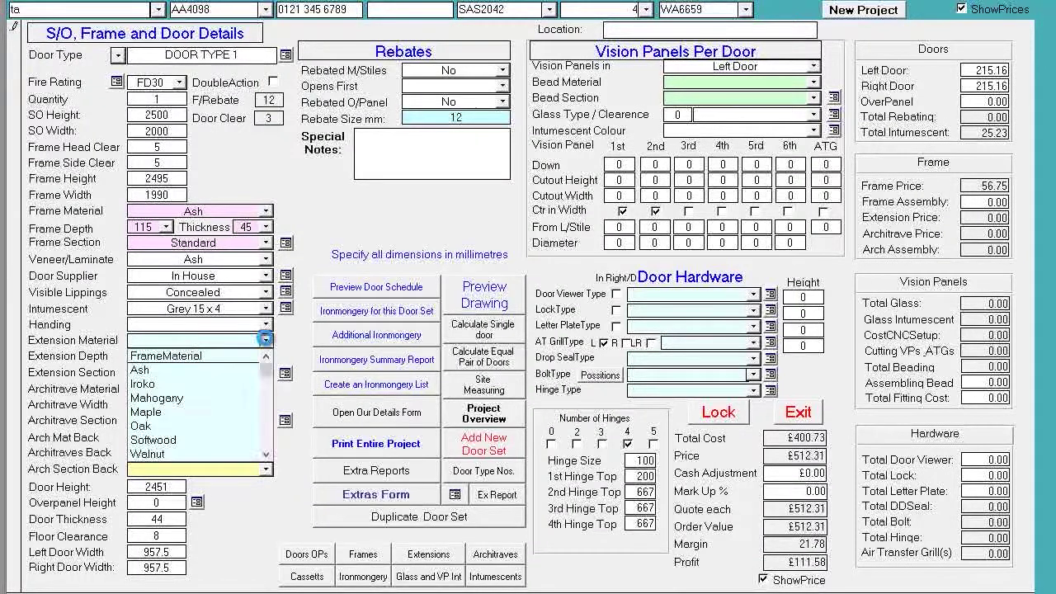
left_click(221, 370)
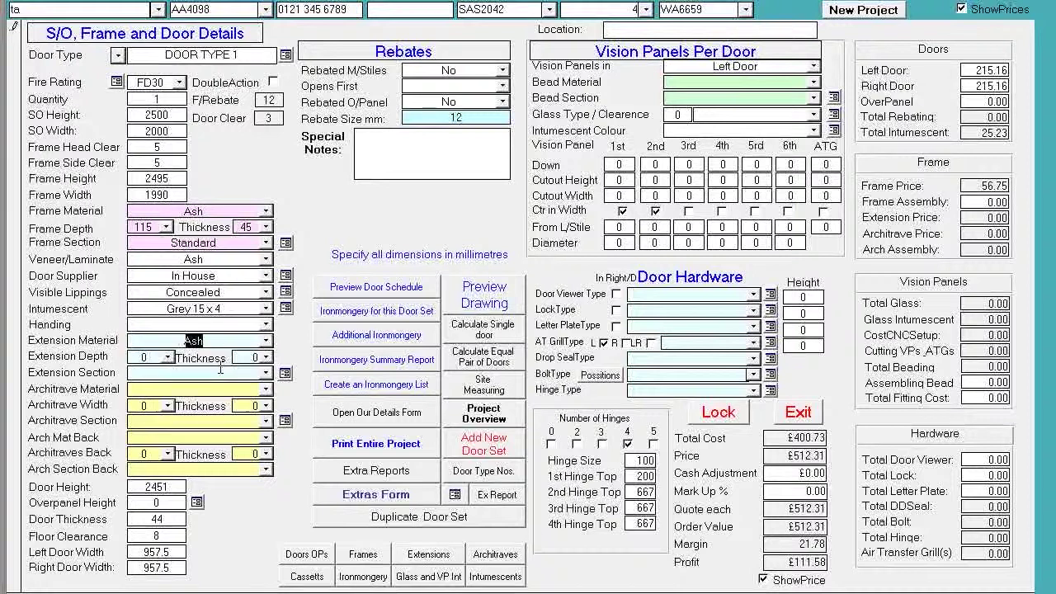
left_click(167, 358)
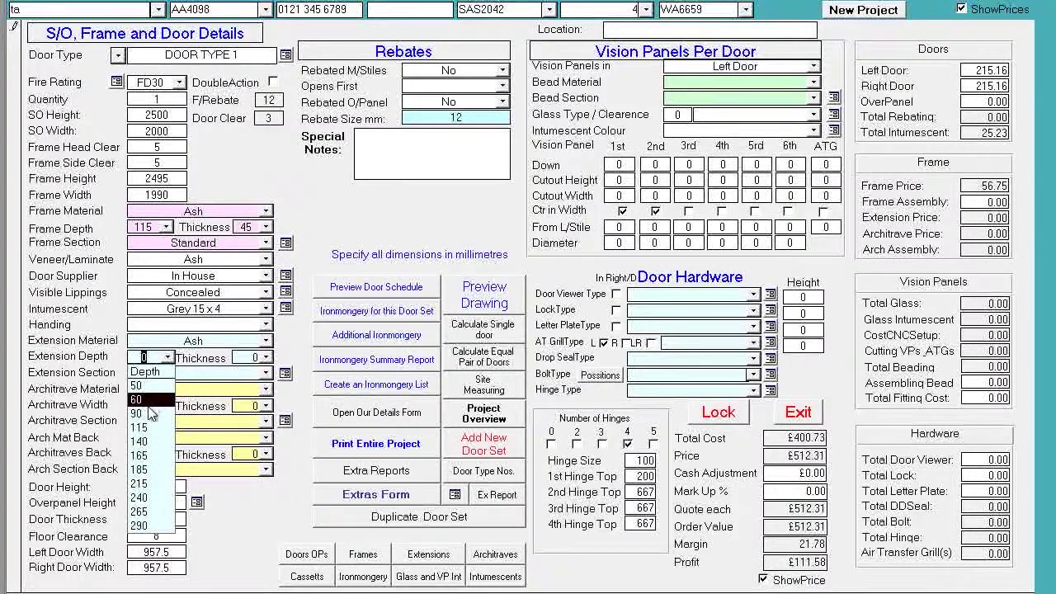
left_click(140, 441)
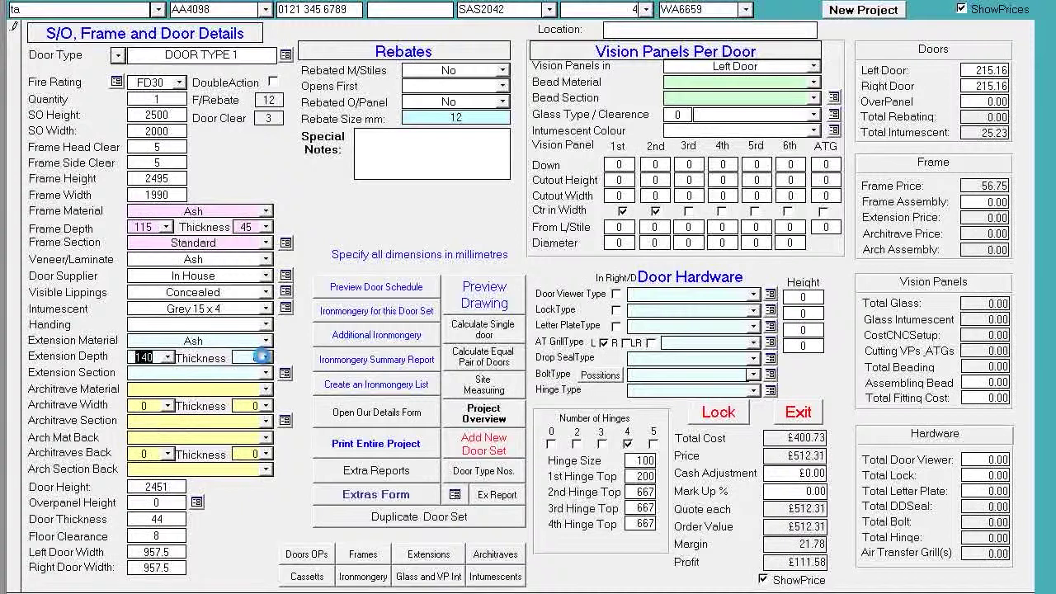
left_click(265, 357)
left_click(257, 371)
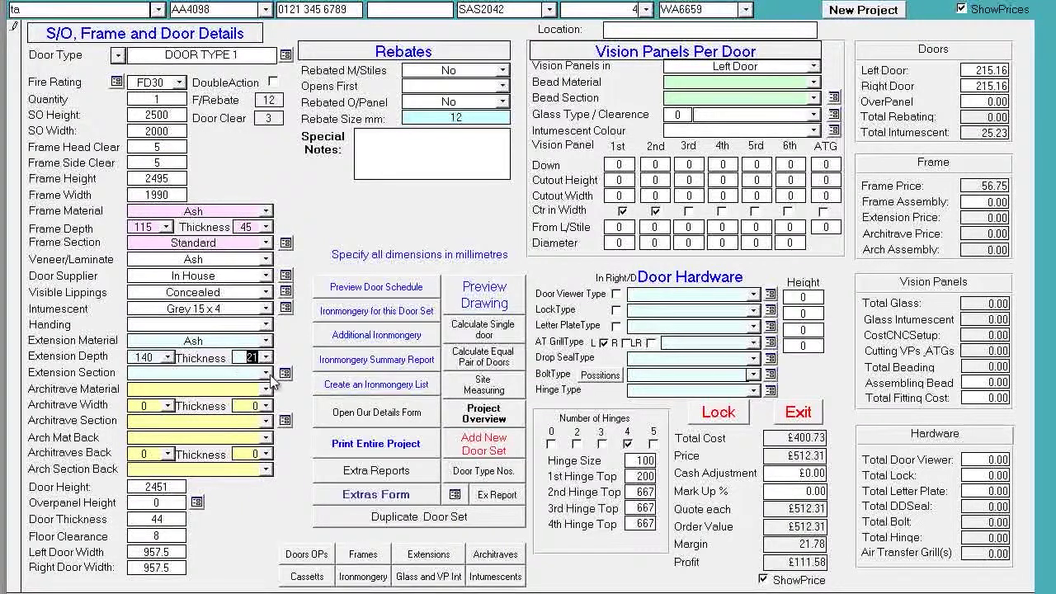
left_click(265, 372)
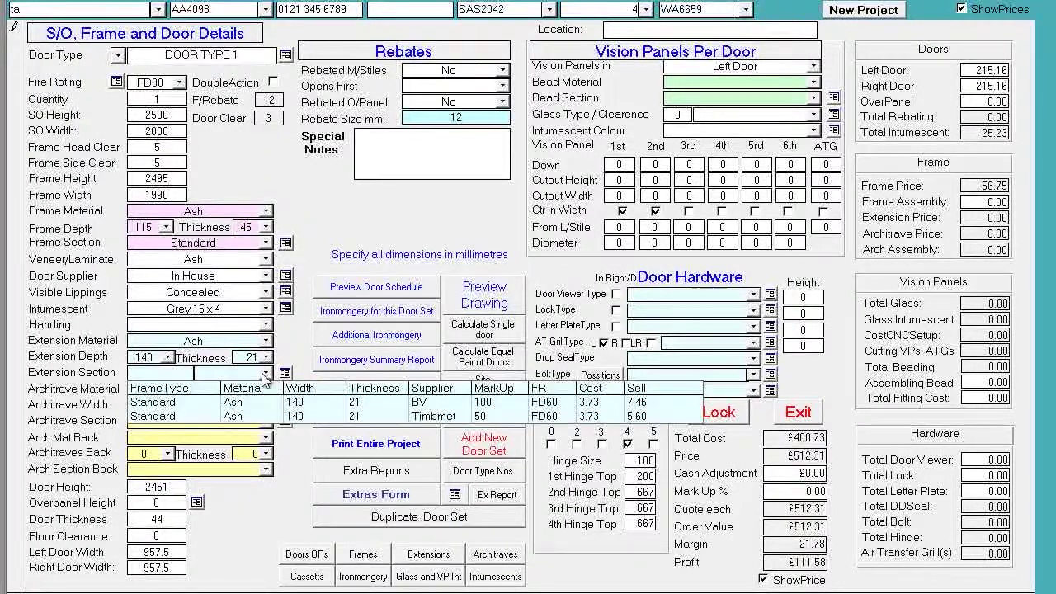
left_click(217, 404)
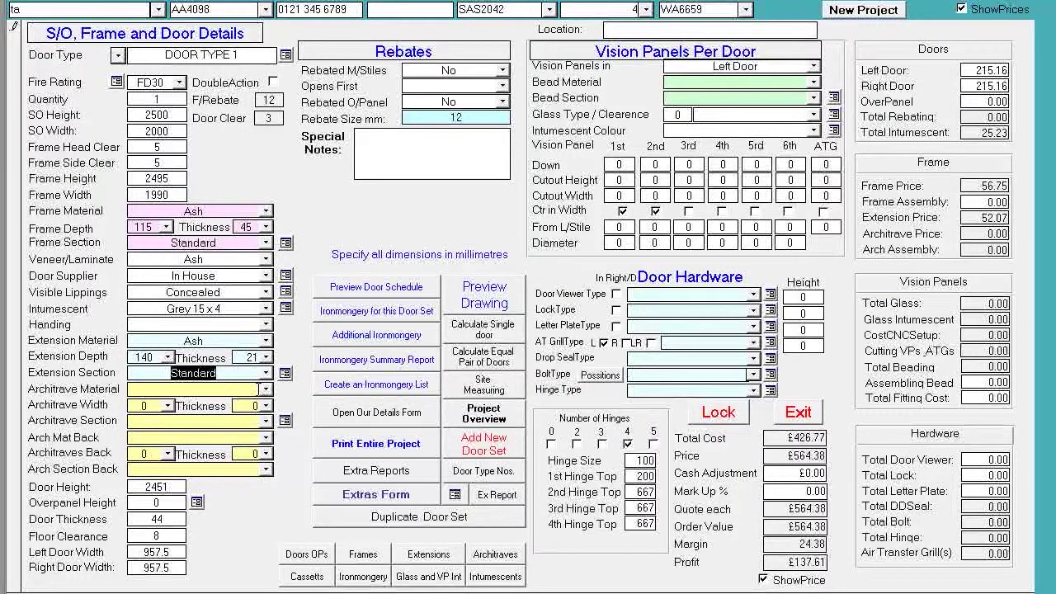
Specify the architrave as Ash, 60 wide and 21 thick, with the Standard architrave section
left_click(265, 389)
left_click(221, 403)
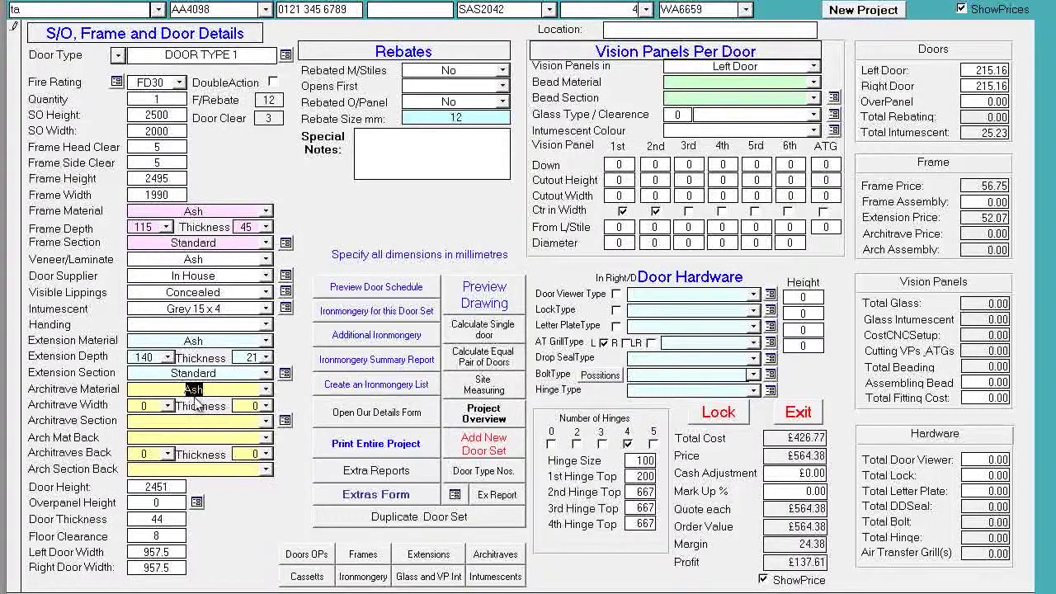
left_click(168, 406)
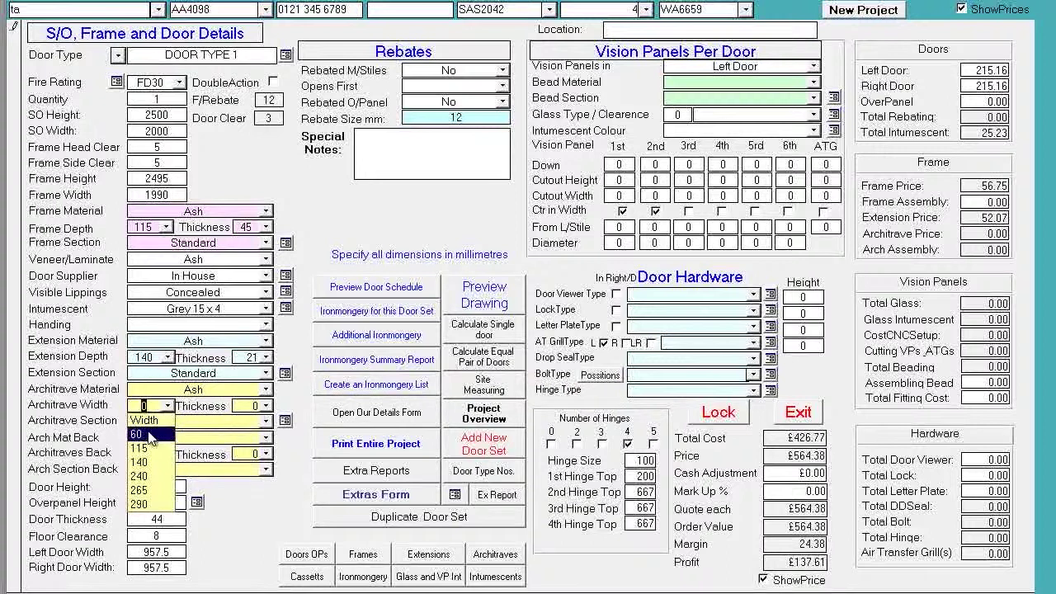
left_click(153, 438)
left_click(264, 405)
left_click(242, 422)
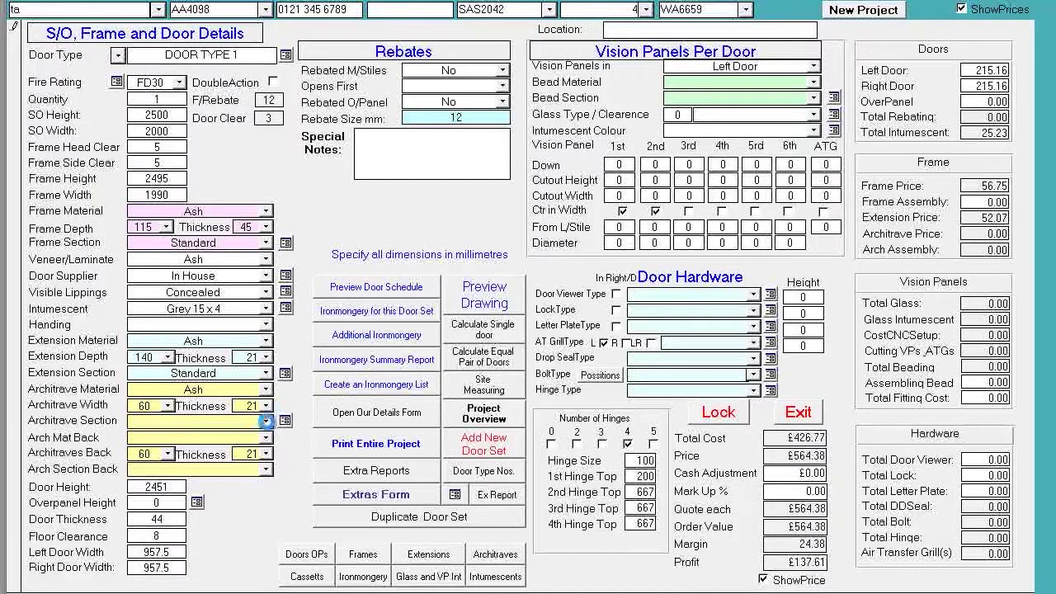
left_click(266, 422)
left_click(227, 451)
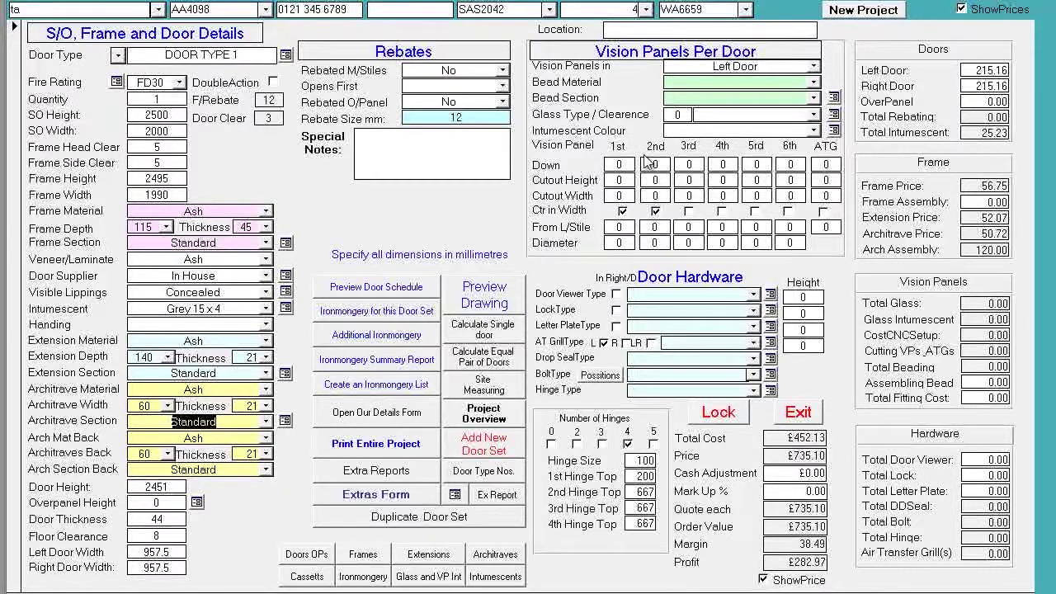
Set the rebated meeting stiles to Yes, with the Left Door opening first
left_click(503, 71)
left_click(491, 99)
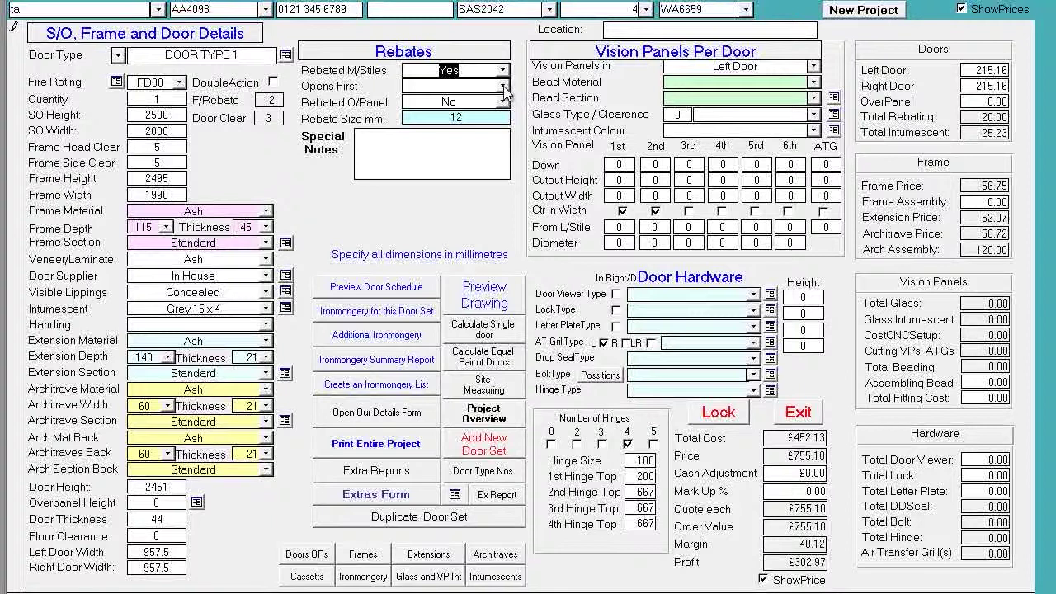
left_click(502, 86)
left_click(492, 99)
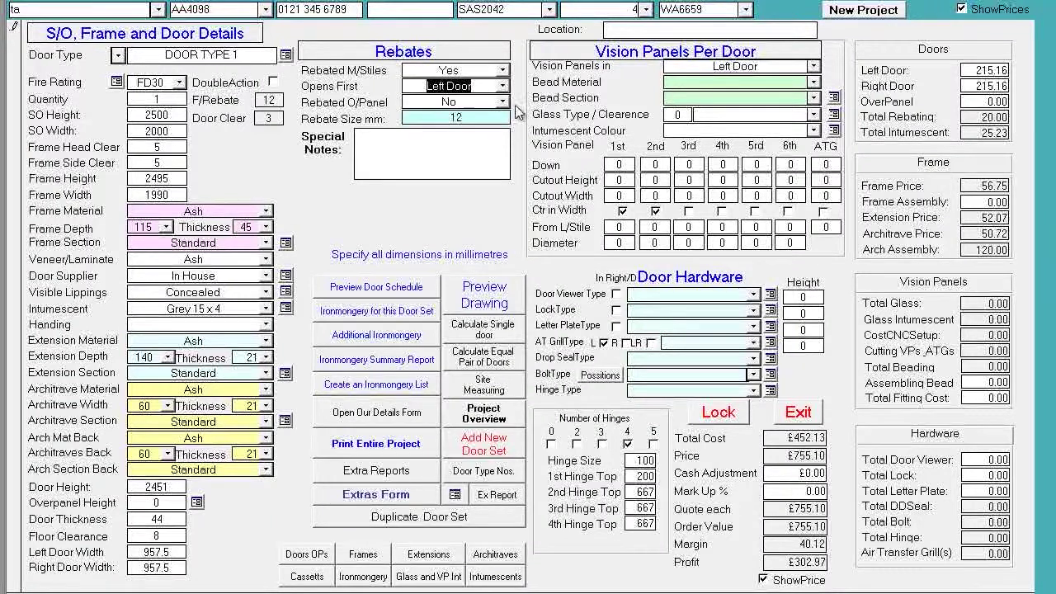
Try to set the rebated overpanel to Yes
left_click(502, 102)
left_click(487, 130)
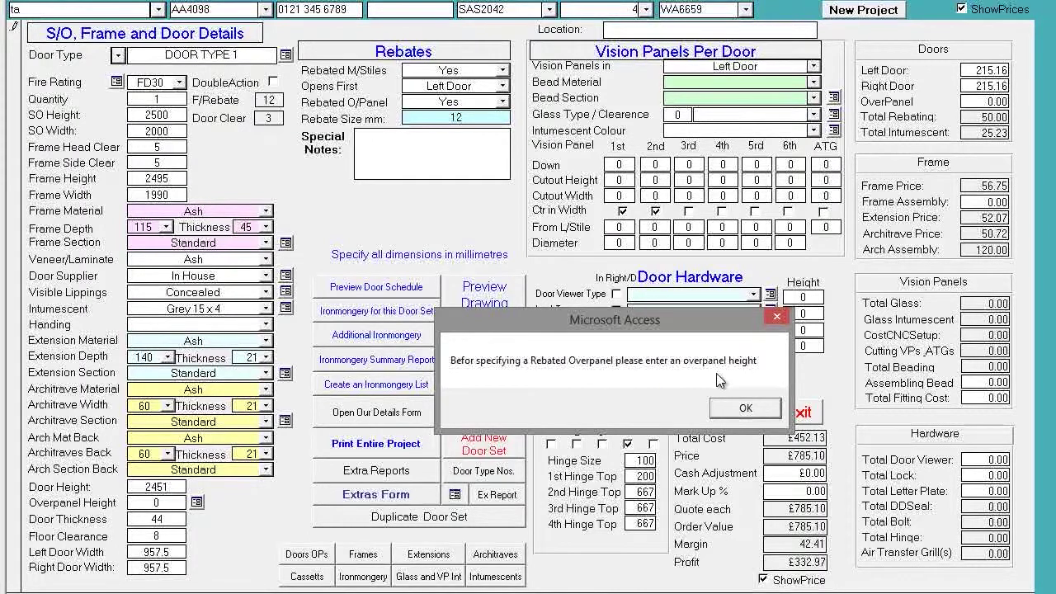
left_click(740, 409)
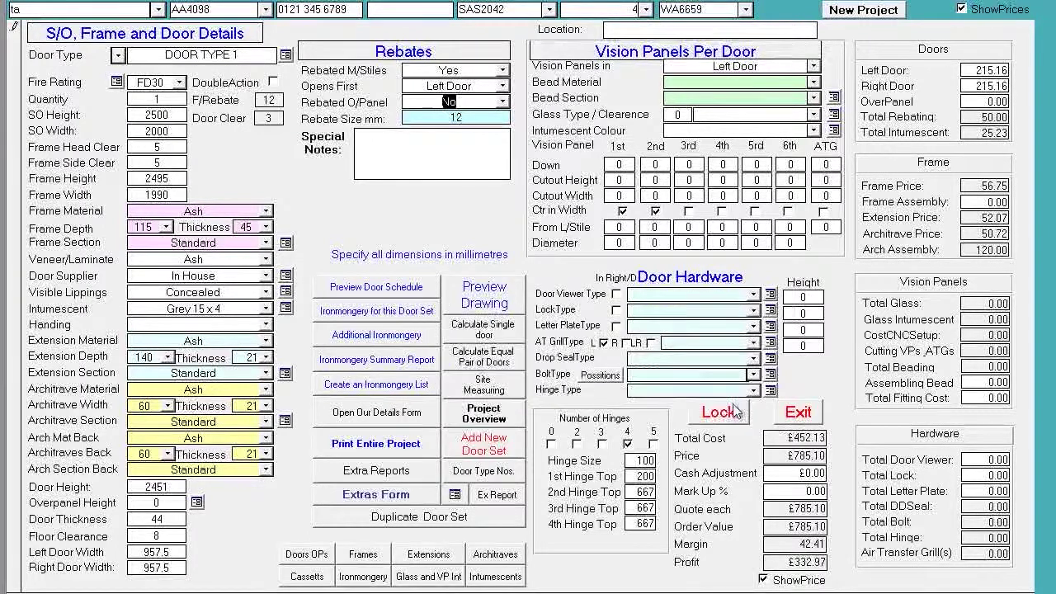
Set the overpanel height to 400 with the rebated overpanel as Yes, and check the result in the door drawing preview
left_click(155, 503)
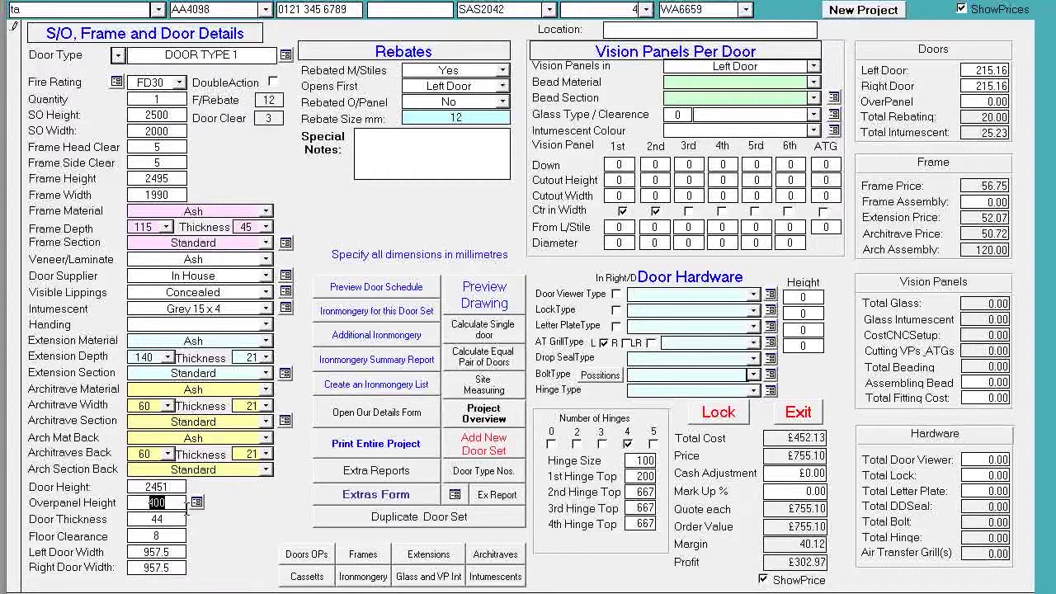
key("Tab")
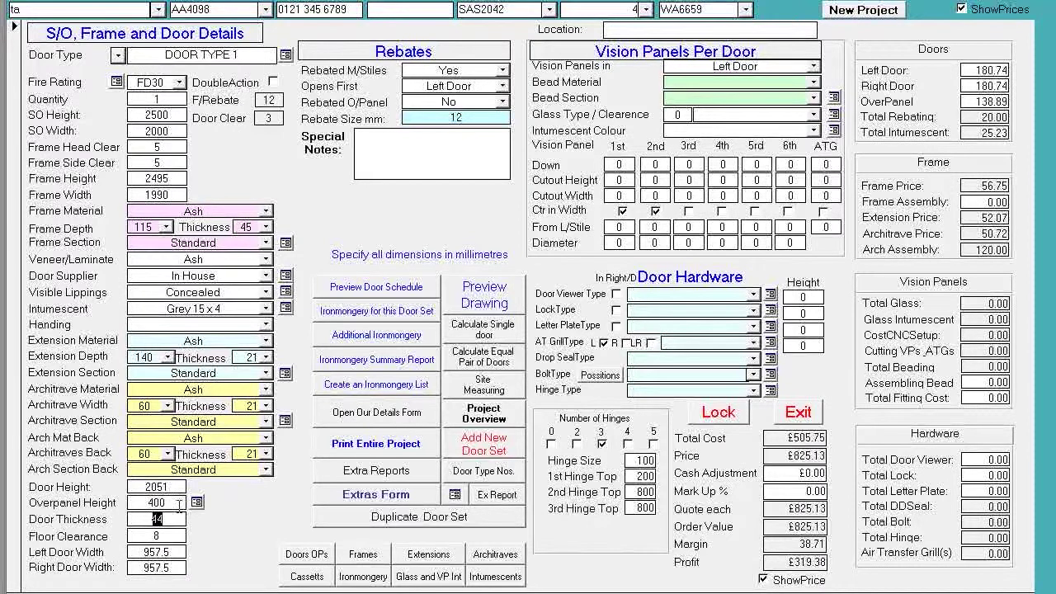
left_click(503, 101)
left_click(481, 134)
key("Tab")
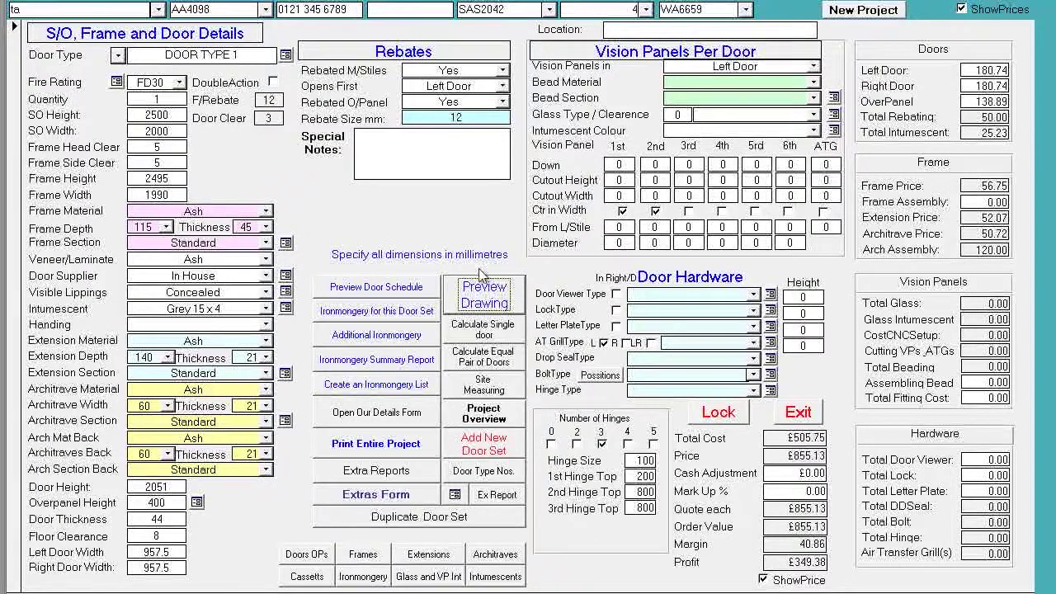
left_click(481, 303)
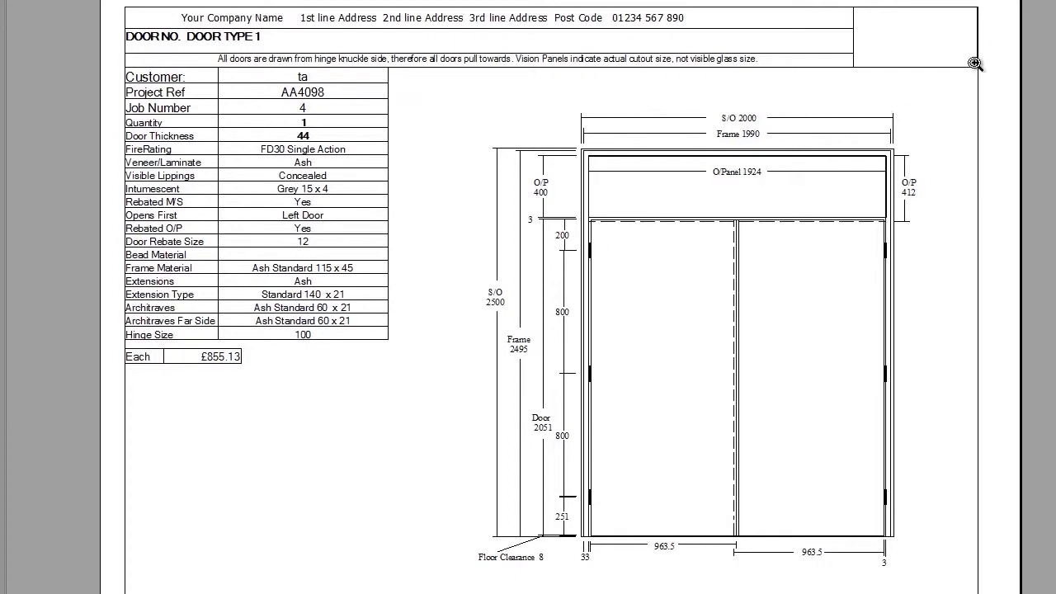
left_click(1045, 2)
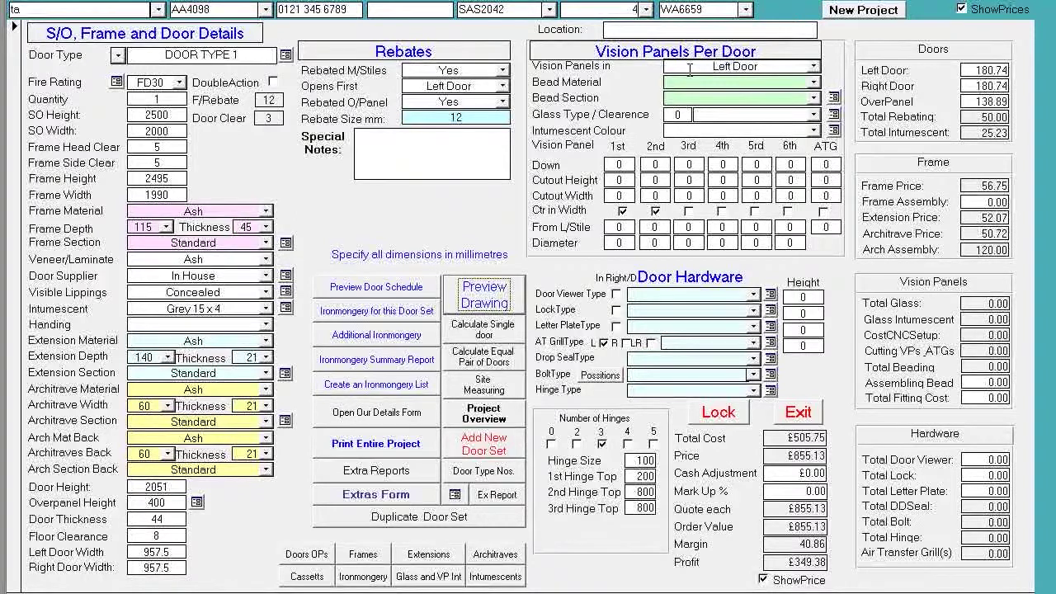
Place the vision panels in the Right Door with Ash beads in the 18 x 14 Hocky Stick section from Timbmet
left_click(814, 67)
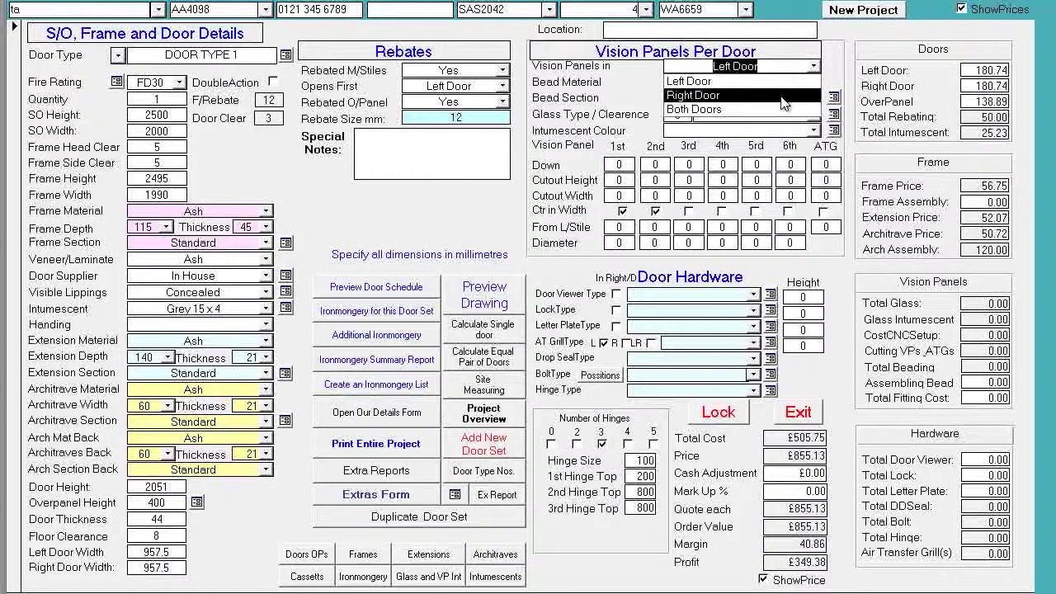
left_click(781, 102)
left_click(814, 82)
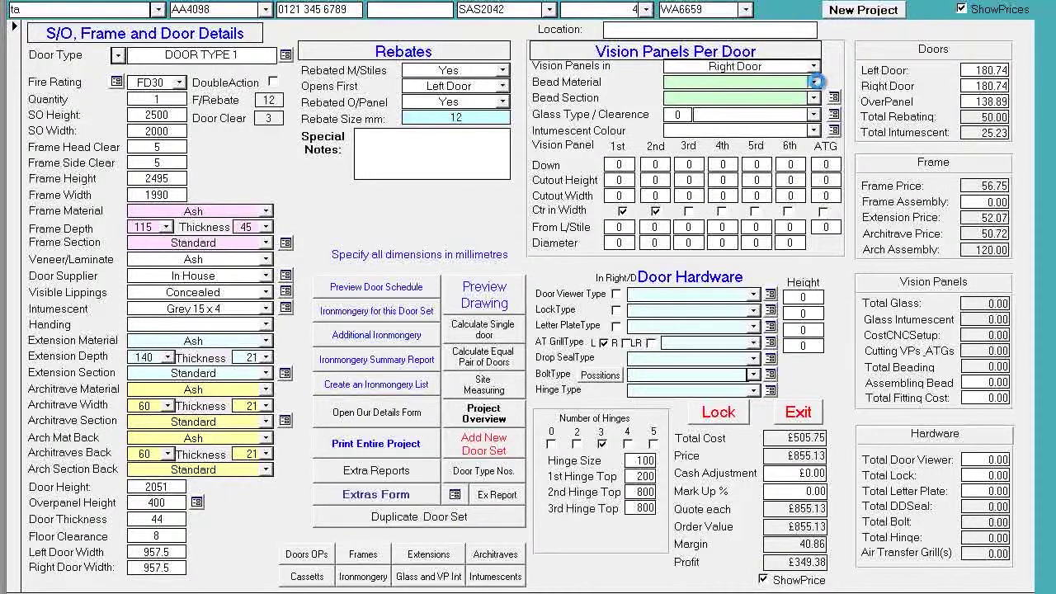
left_click(772, 111)
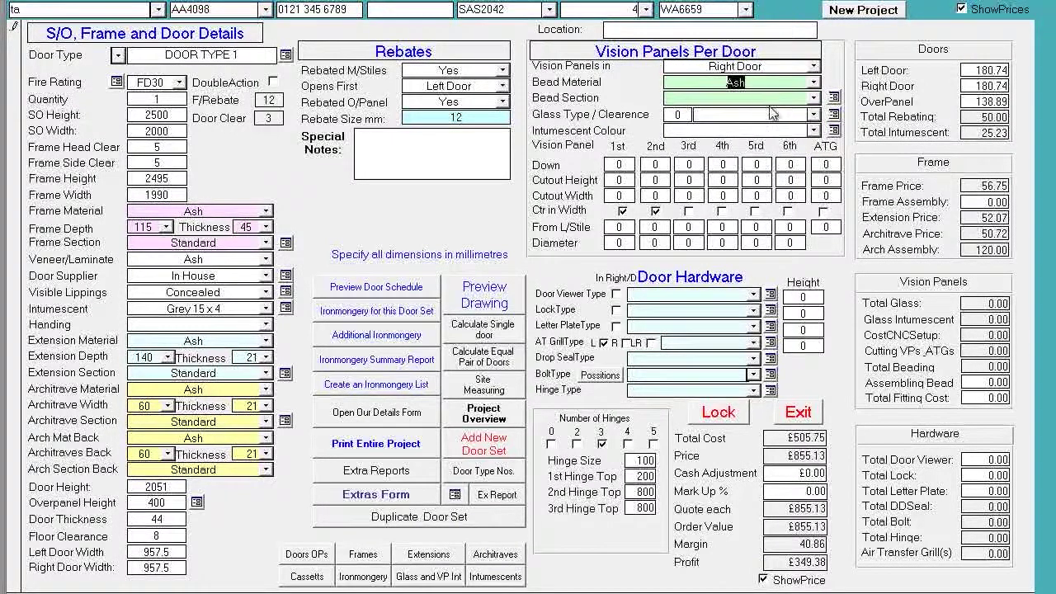
left_click(814, 97)
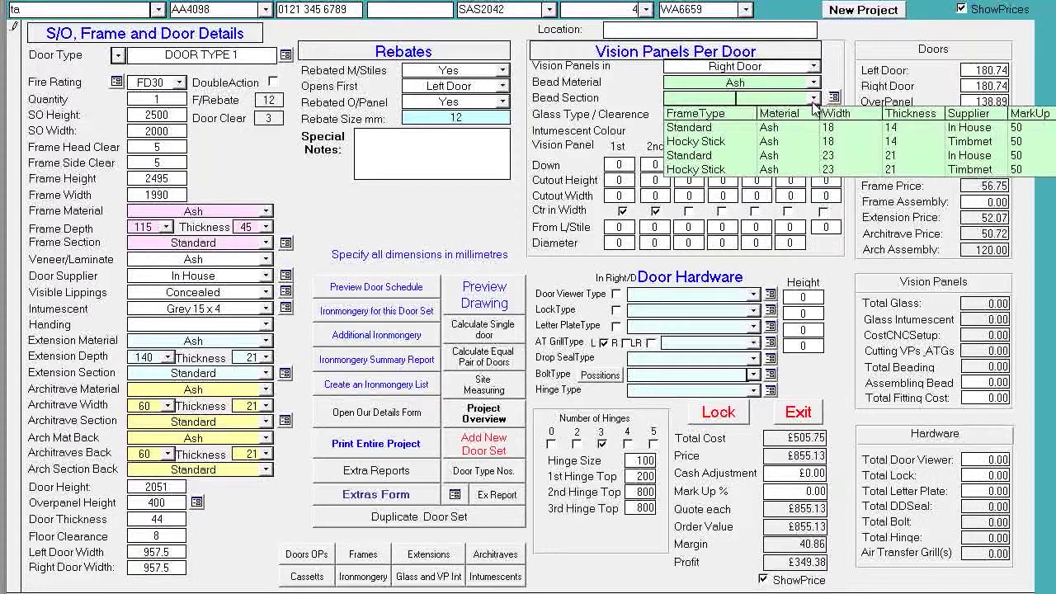
left_click(790, 141)
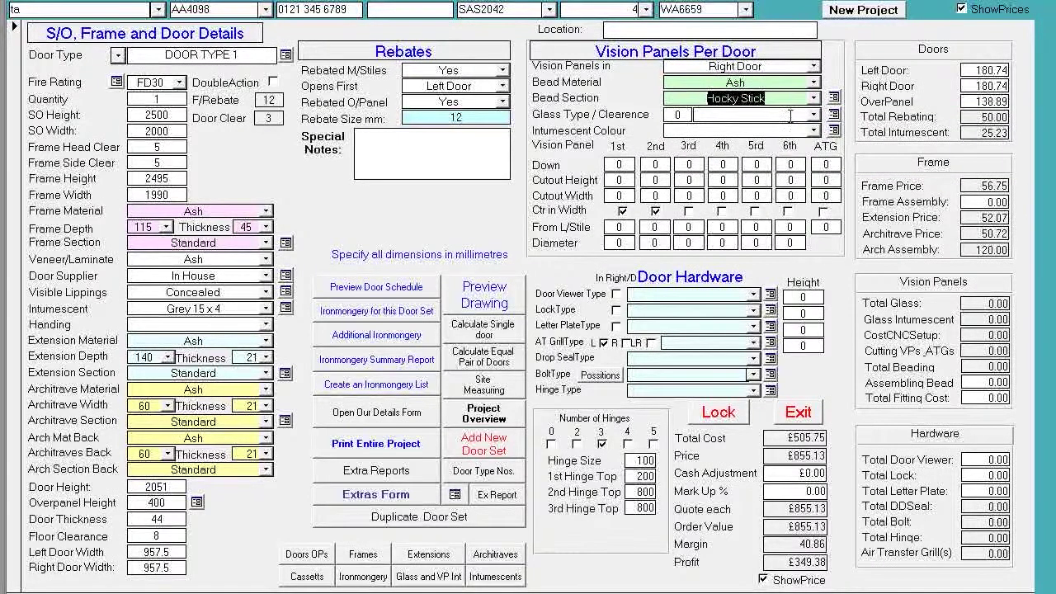
Specify GWPP 6 mm glass and Grey intumescent for the vision panels
left_click(810, 116)
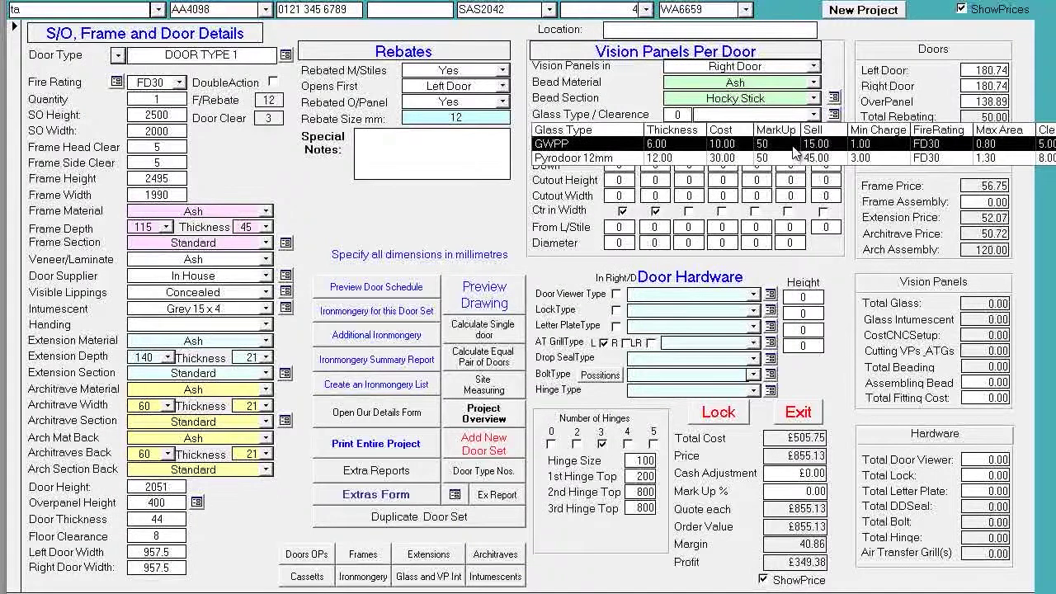
left_click(793, 144)
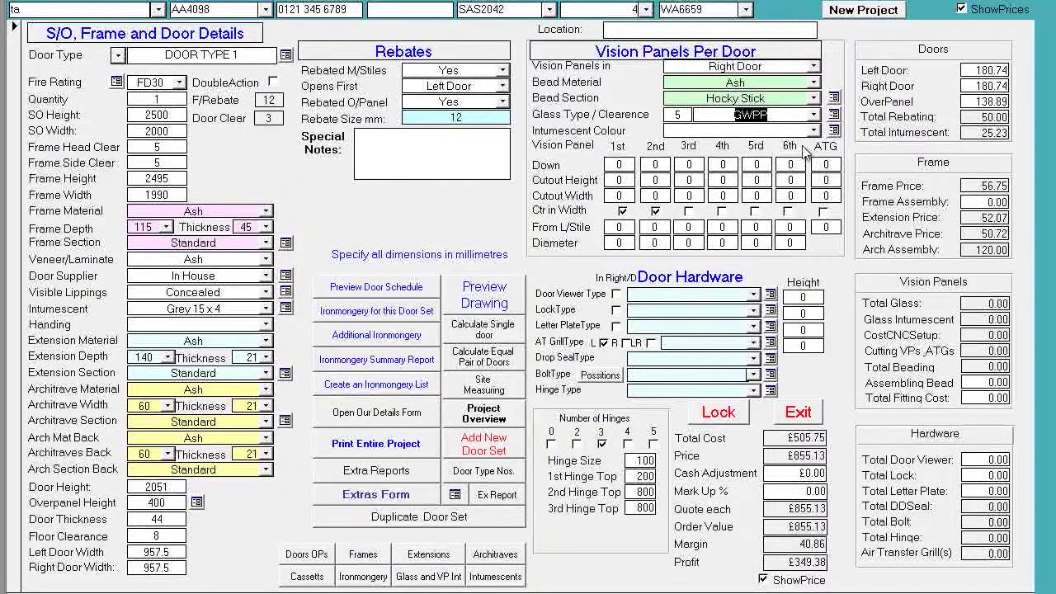
left_click(813, 131)
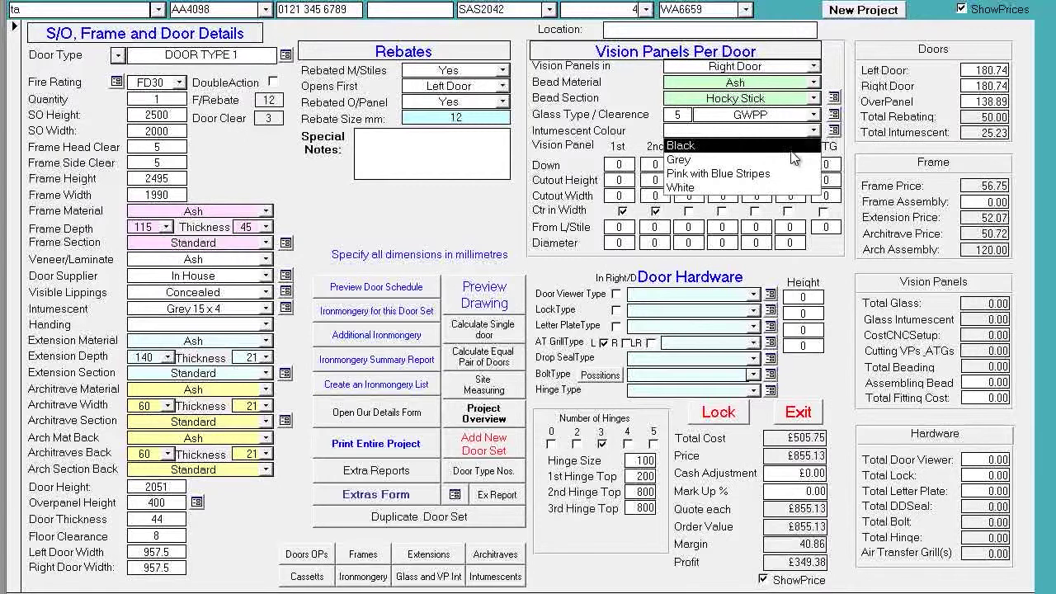
left_click(784, 159)
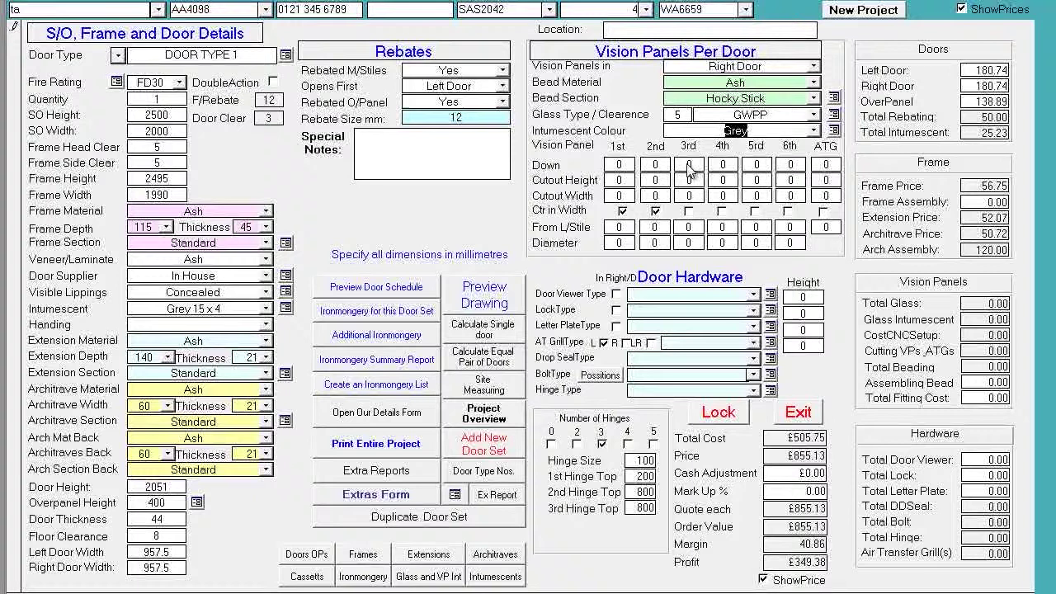
Define the first vision panel as 350 down, with a 150 high by 150 wide cutout, 150 from the L/Stile
left_click(615, 163)
type("350")
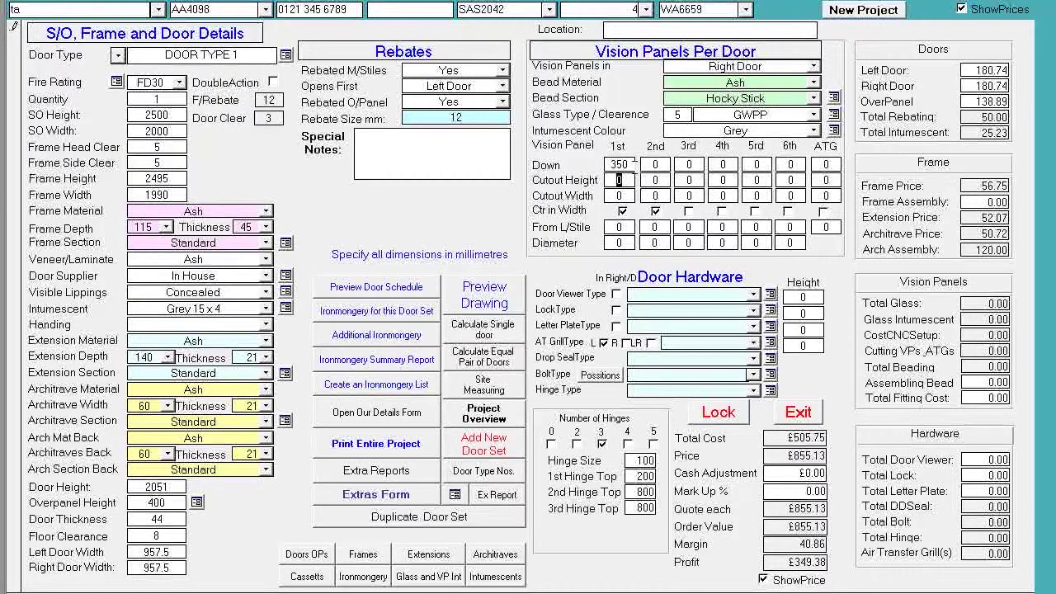
type("150")
key("Tab")
type("150")
key("Tab")
type("150")
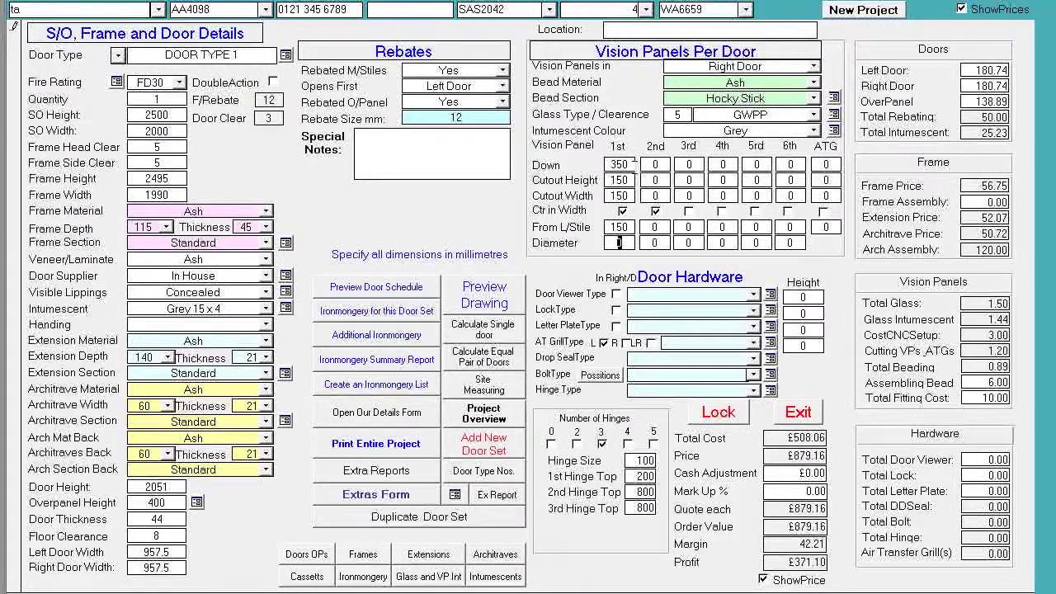
Define the second vision panel as not centred in width, 150 down, with a 900 high by 150 wide cutout, 150 from the L/Stile
left_click(655, 212)
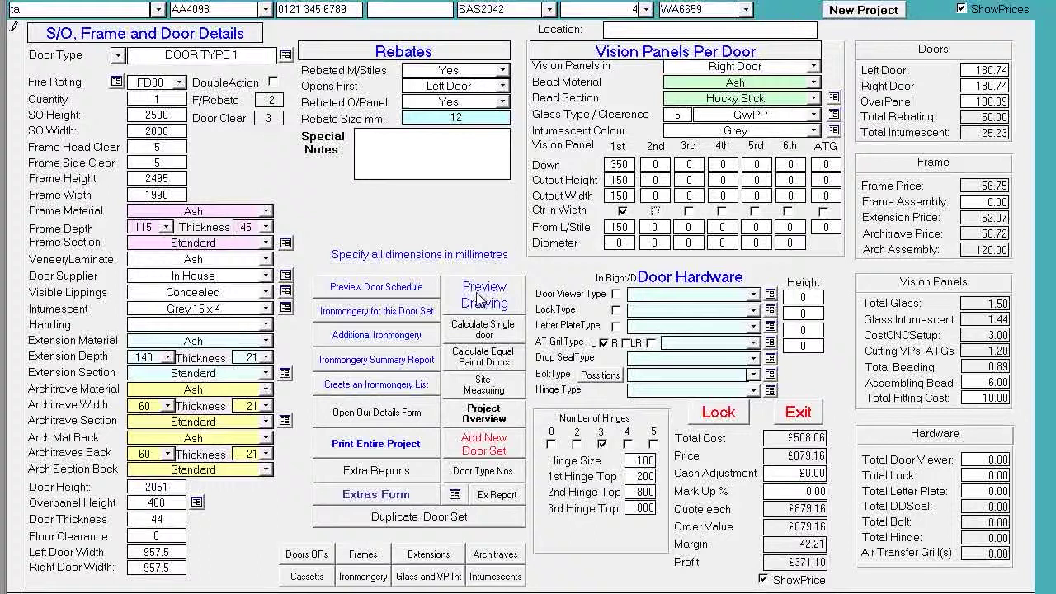
left_click(651, 164)
type("150")
type("900")
key("Tab")
type("150")
key("Tab")
type("150")
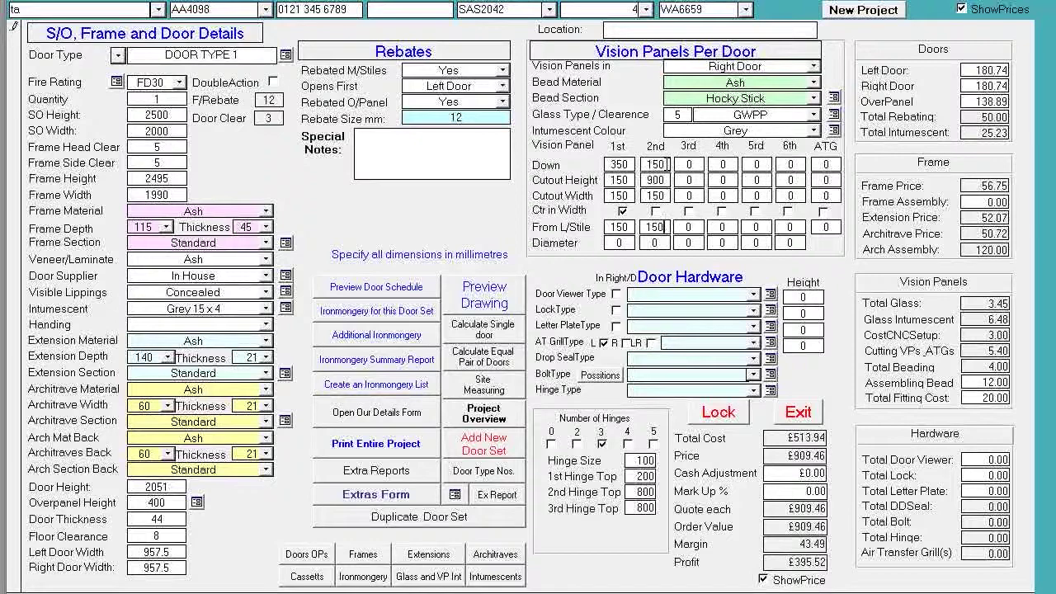
Check the vision panel layout in the door drawing preview and restrict the vision panels to the Right Door
left_click(458, 305)
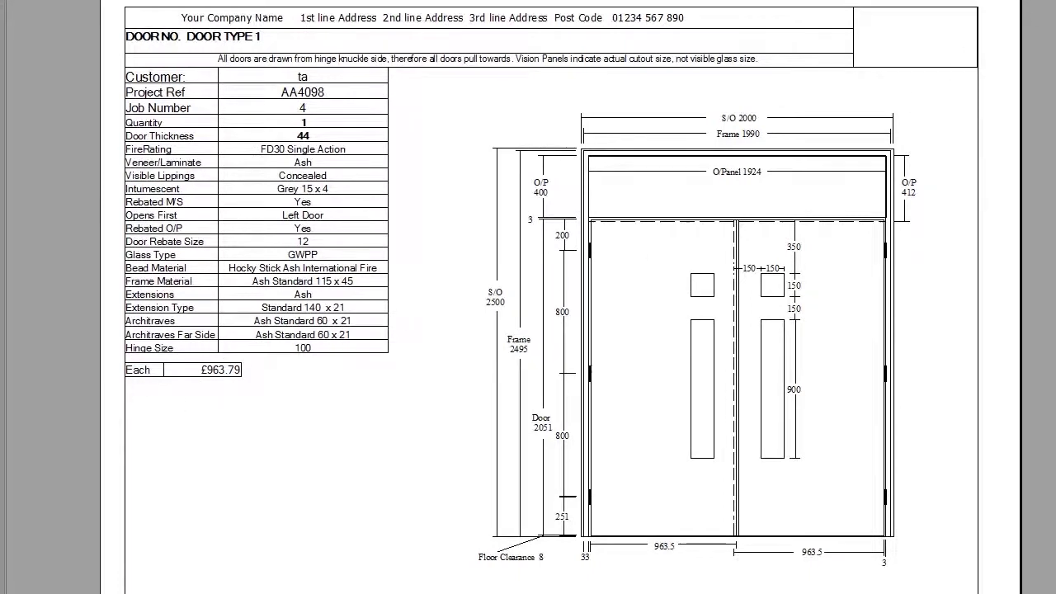
key("Escape")
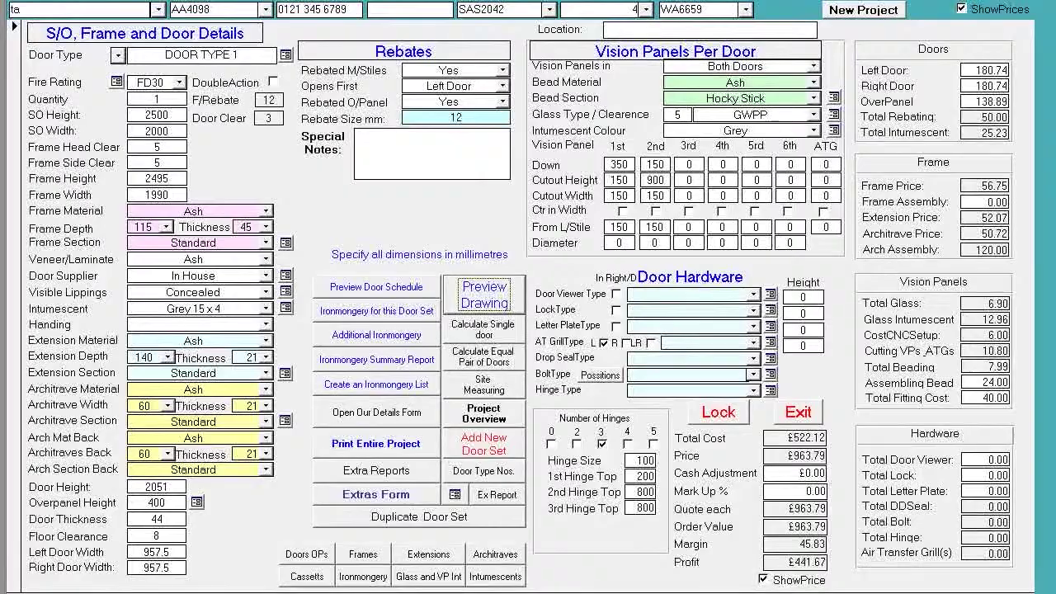
key("Return")
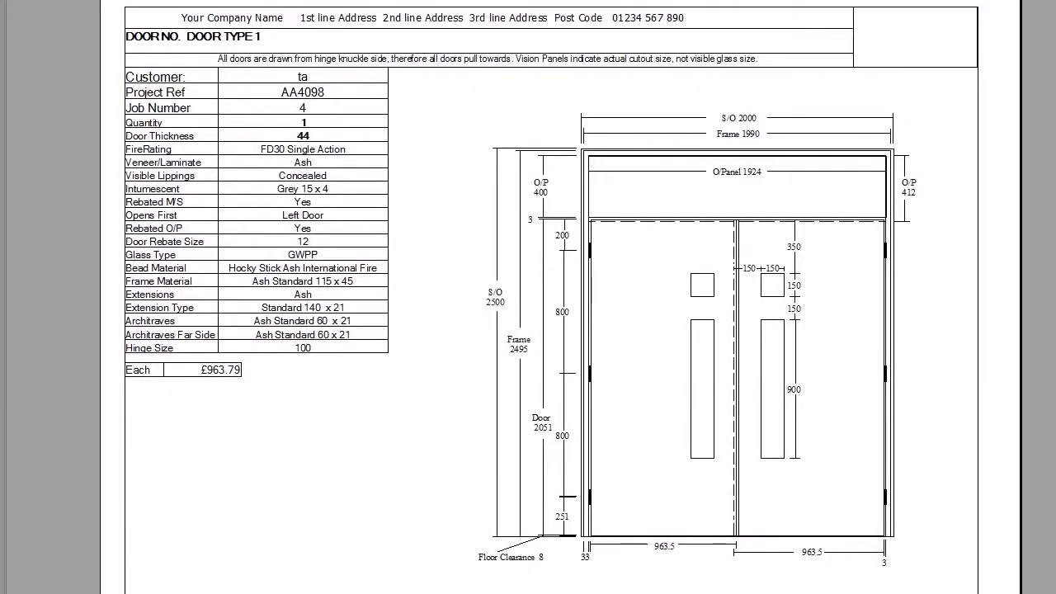
key("Escape")
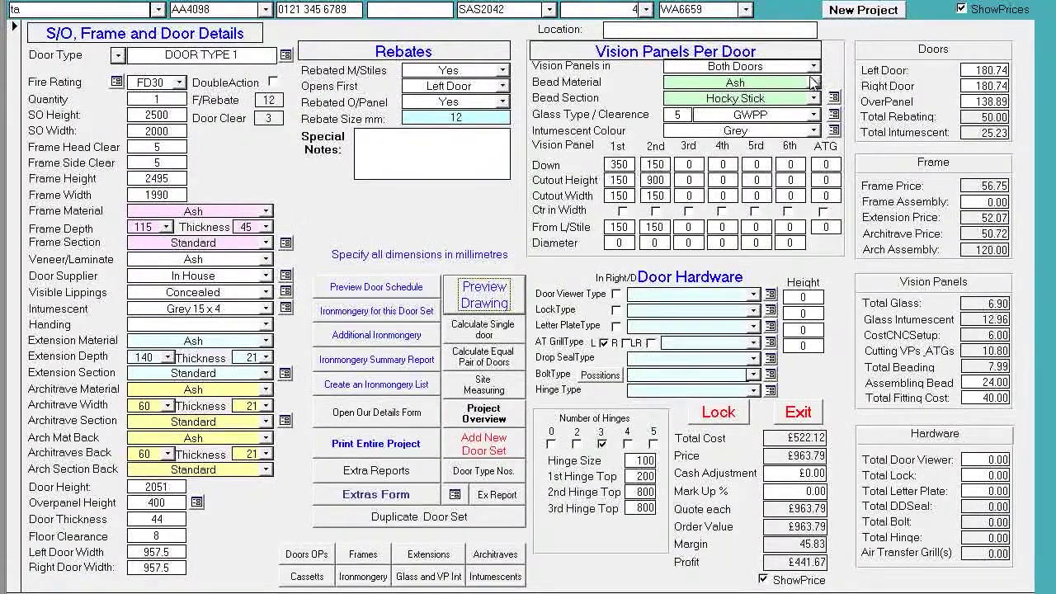
left_click(813, 66)
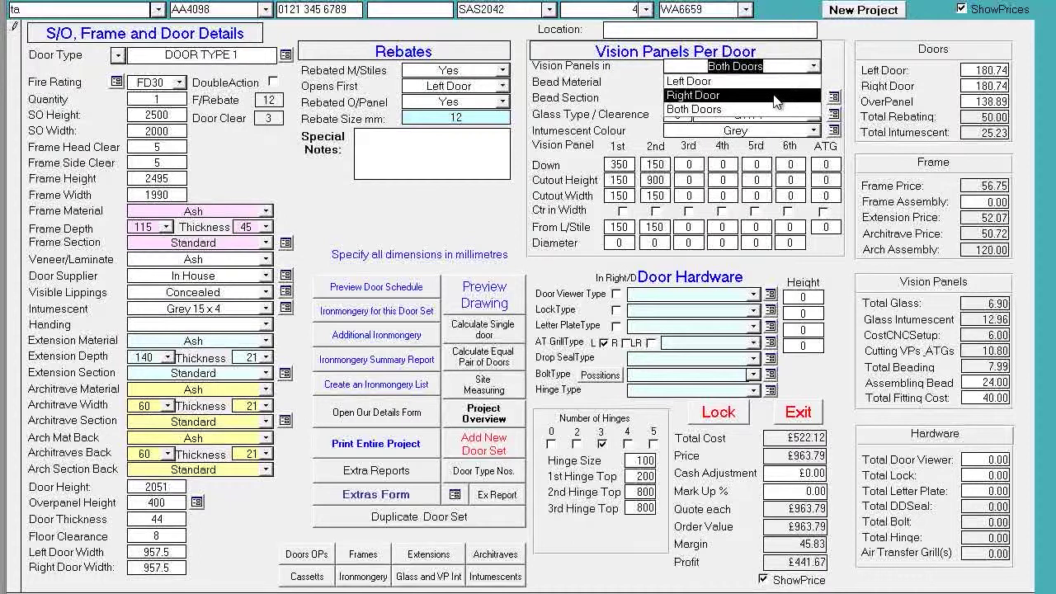
left_click(774, 96)
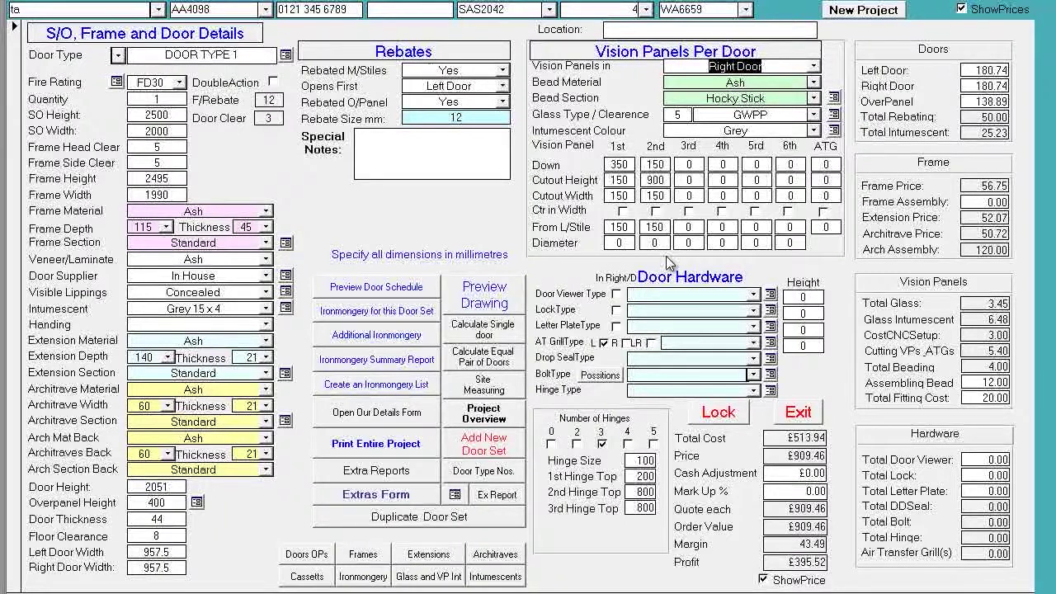
Specify the door hardware with an Allum Anod Gold Fitted door viewer, a Standard Mortice lock and a Steel letter plate
left_click(752, 295)
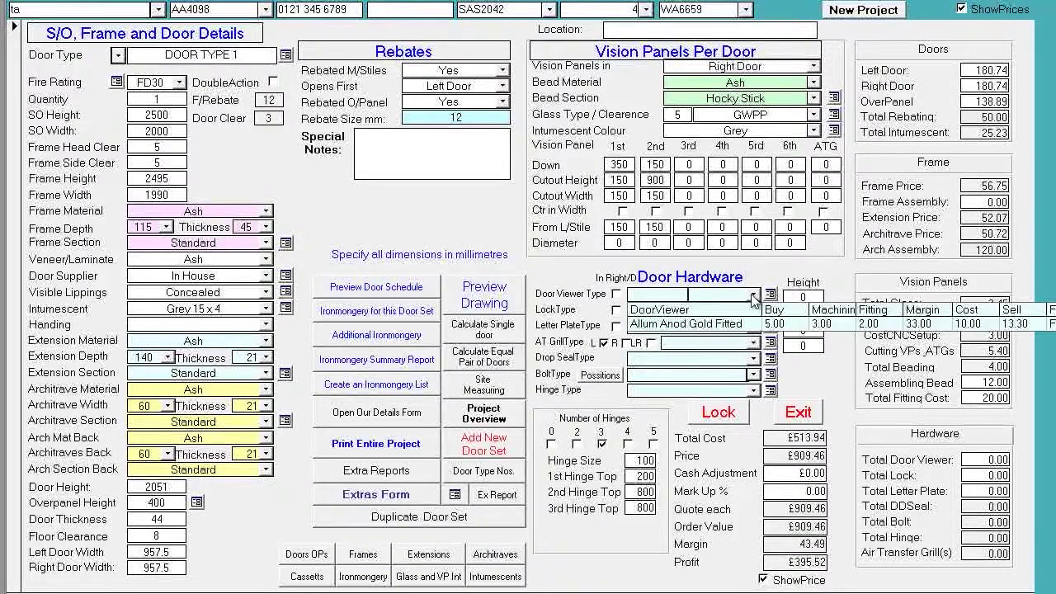
left_click(719, 323)
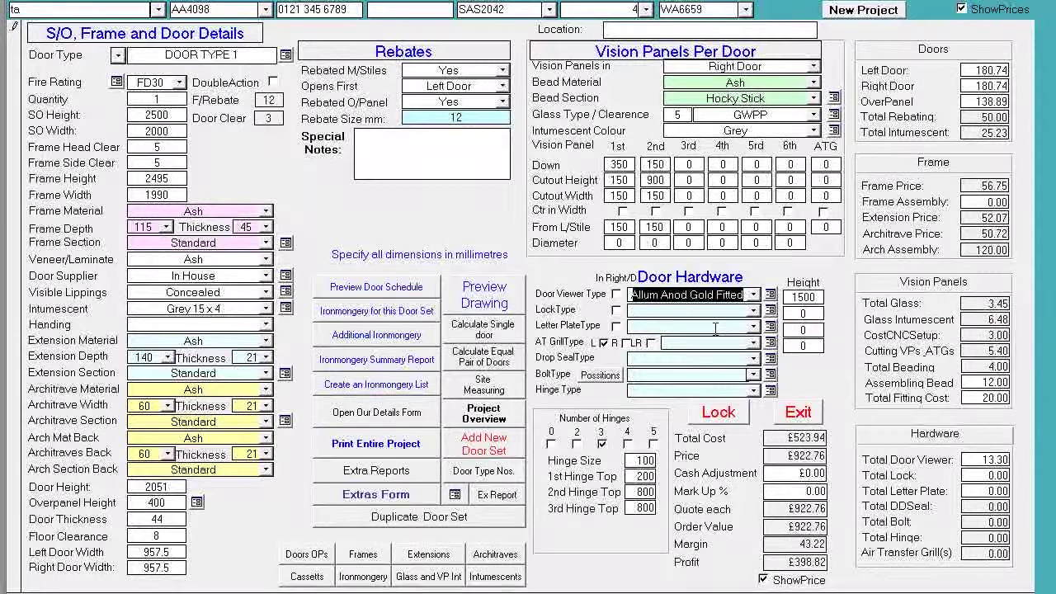
left_click(752, 310)
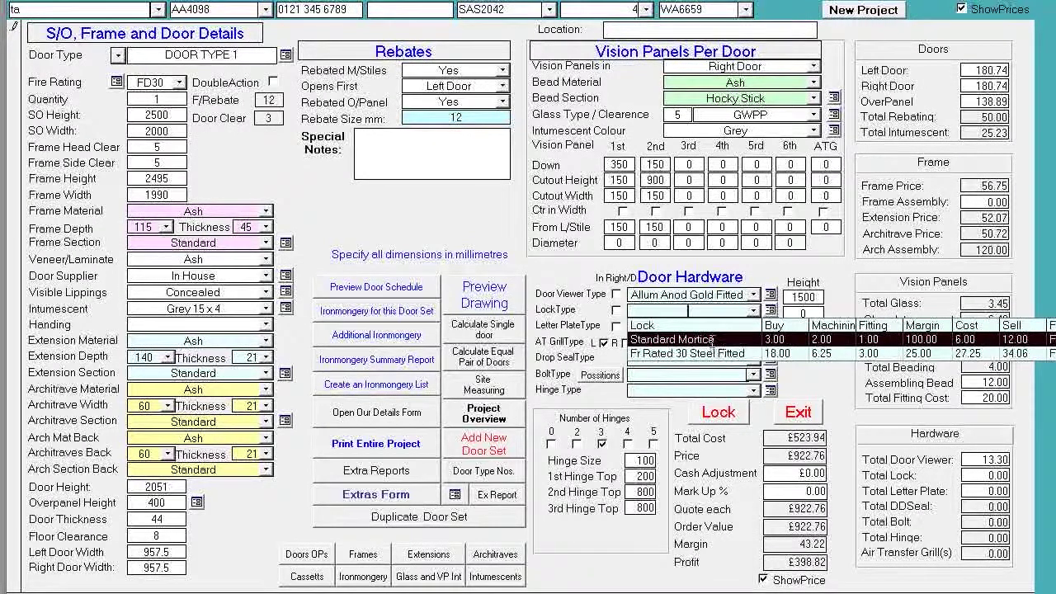
left_click(718, 339)
left_click(753, 330)
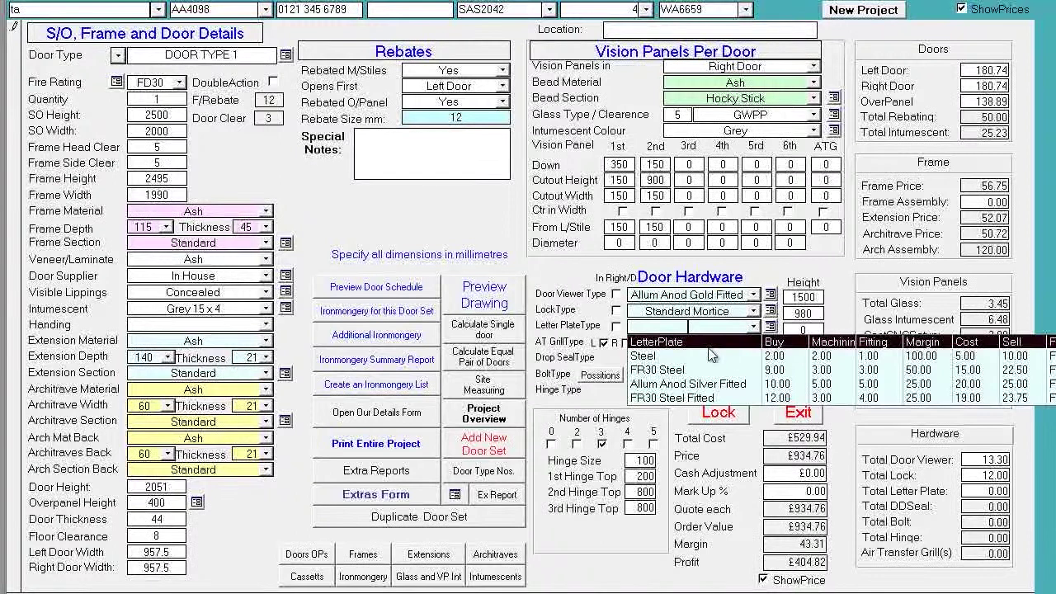
left_click(711, 348)
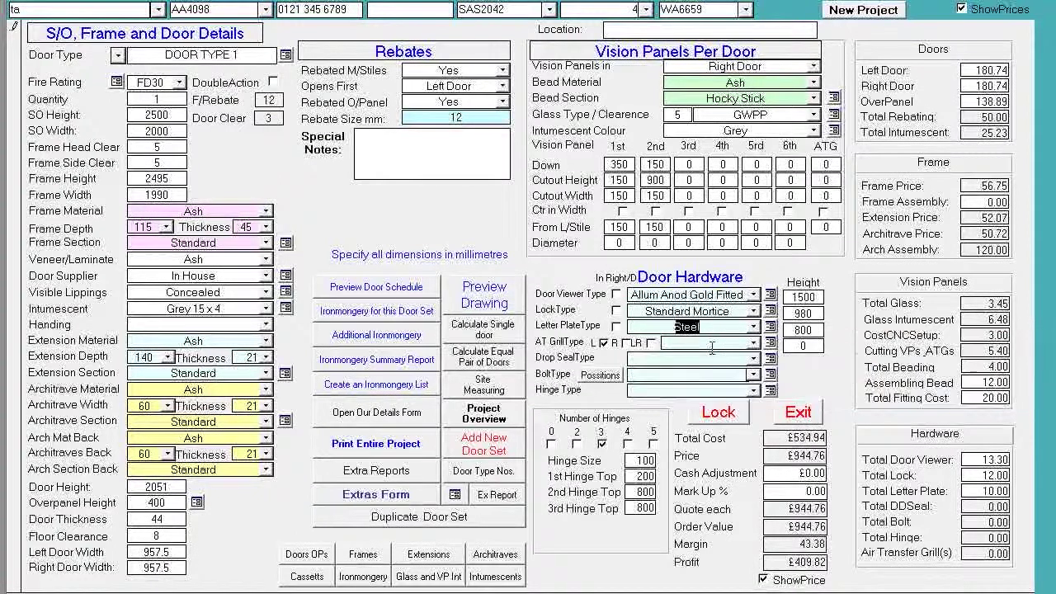
Add a 200 x 200 Steel air transfer grill and assign it to the right door
left_click(753, 343)
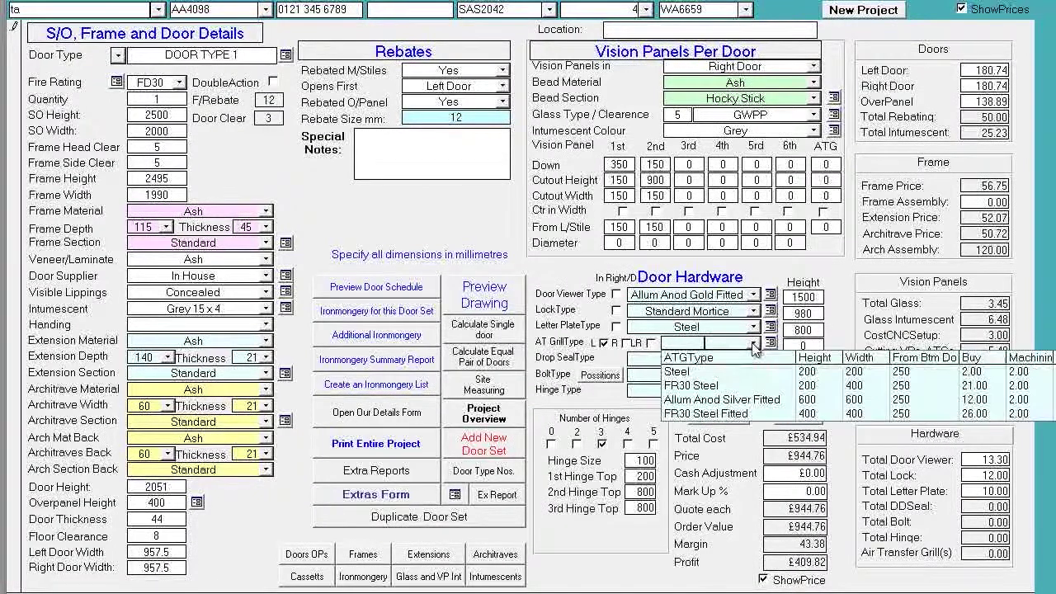
left_click(718, 373)
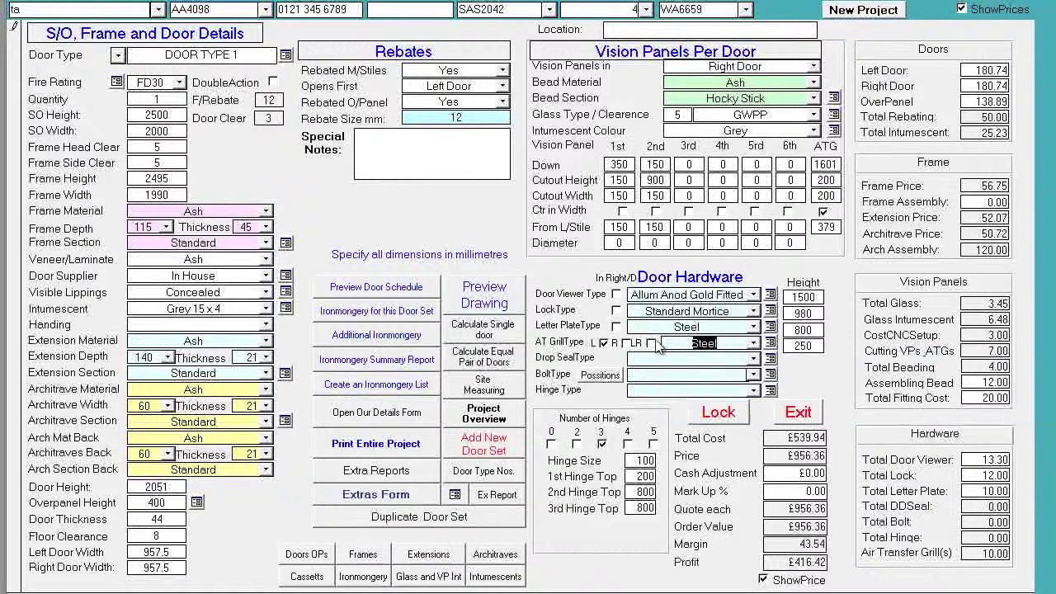
left_click(626, 343)
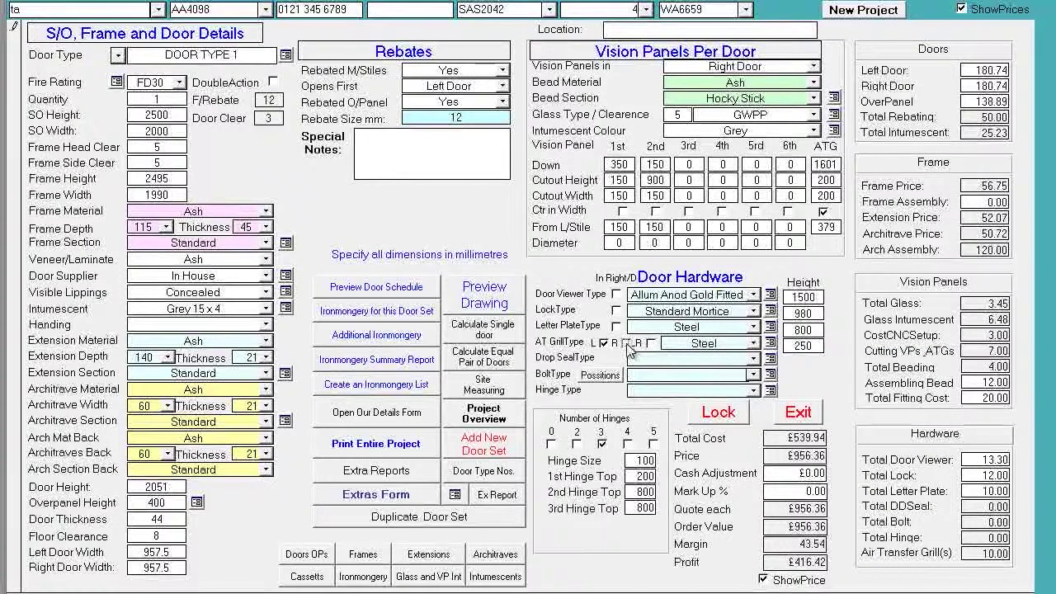
Specify an Allum Anod Silver drop seal and a Flush Chrome bolt for the door set
left_click(752, 358)
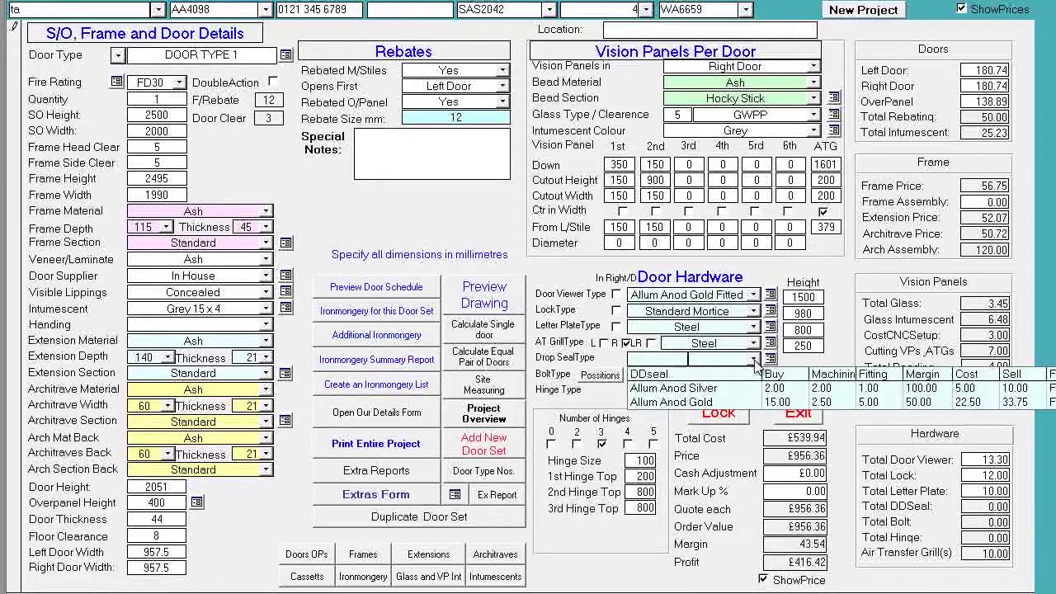
left_click(723, 388)
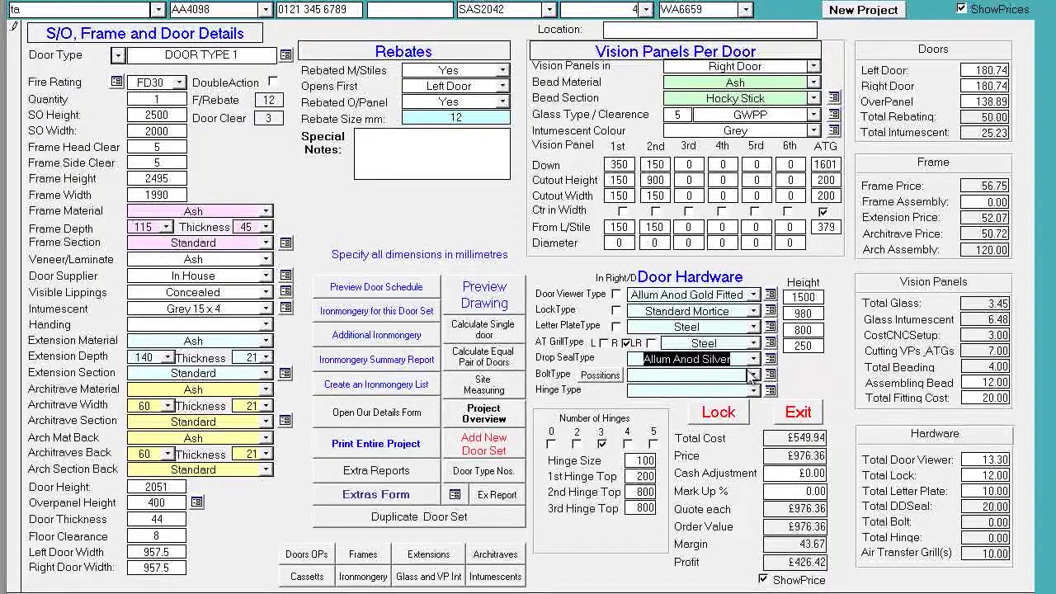
left_click(753, 375)
left_click(757, 403)
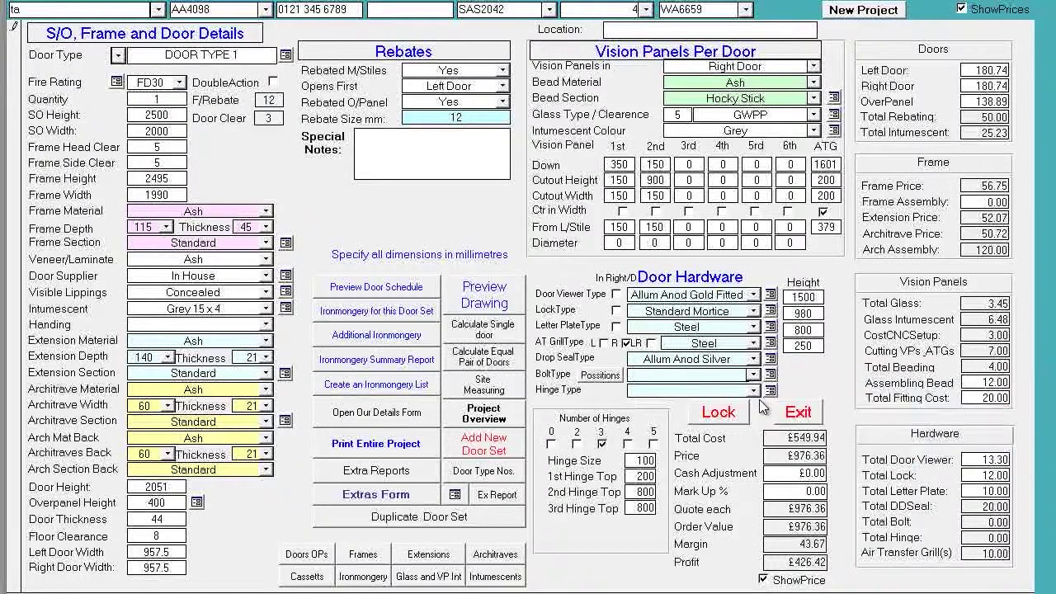
Set the hinge type to SS 102mm Butt after trying the SS 75mm Butt
left_click(753, 391)
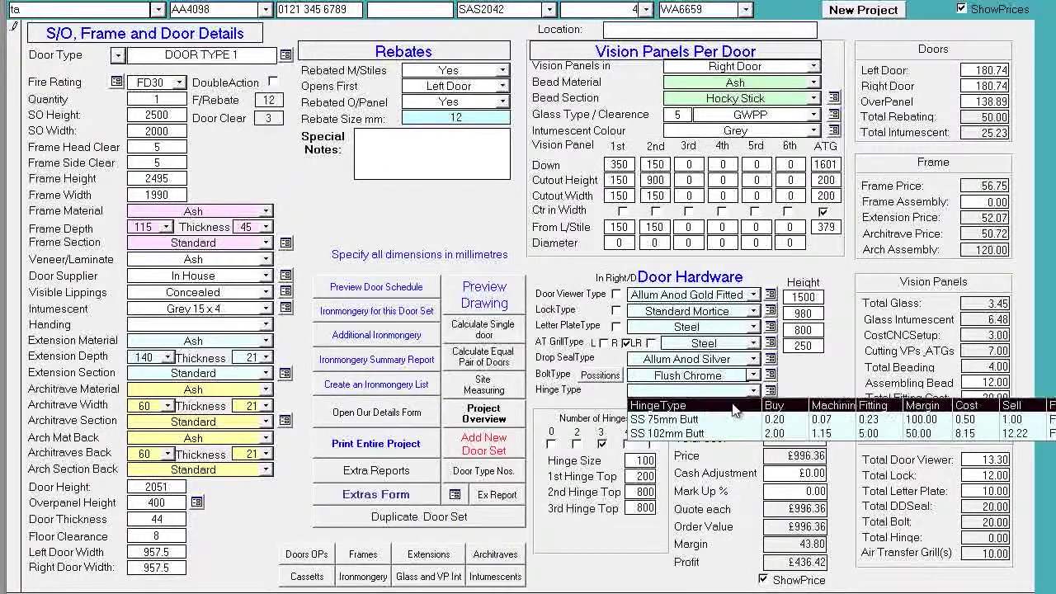
left_click(723, 420)
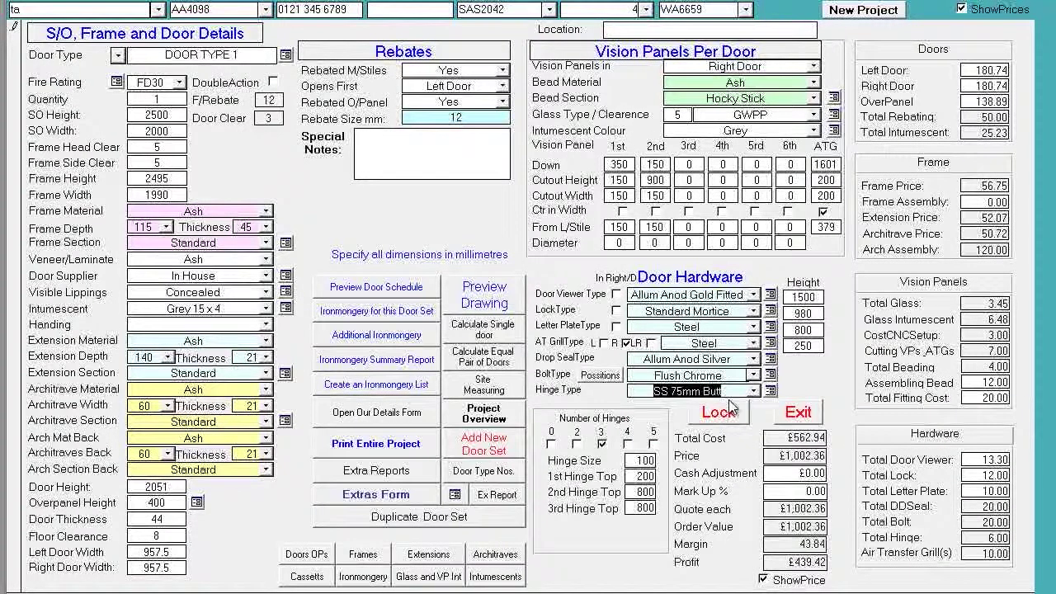
left_click(753, 391)
left_click(723, 432)
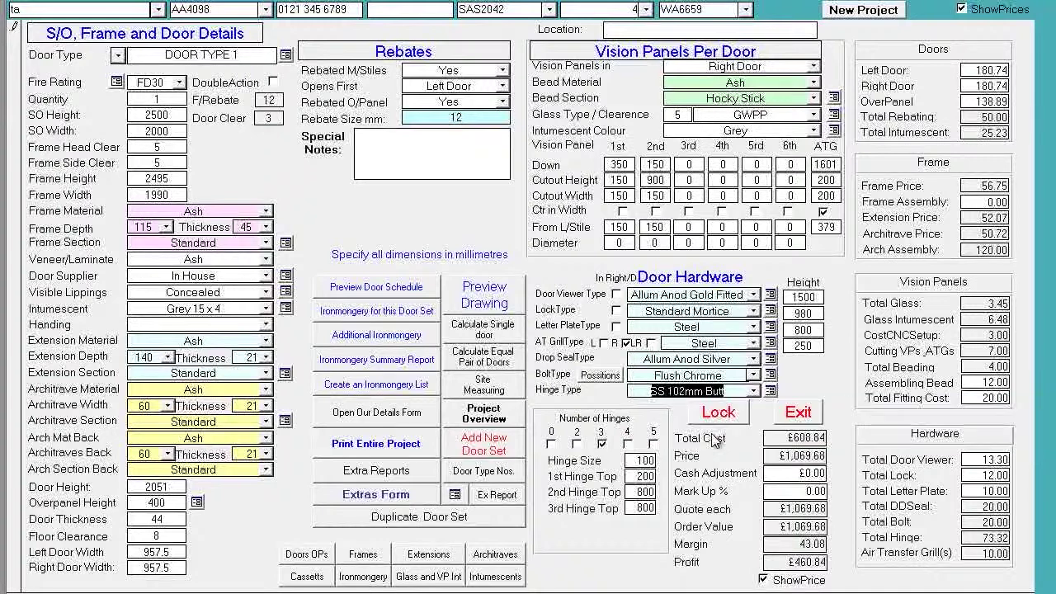
Review the door set's hardware and dimensions in the drawing preview, and lock and unlock the door set record
left_click(492, 300)
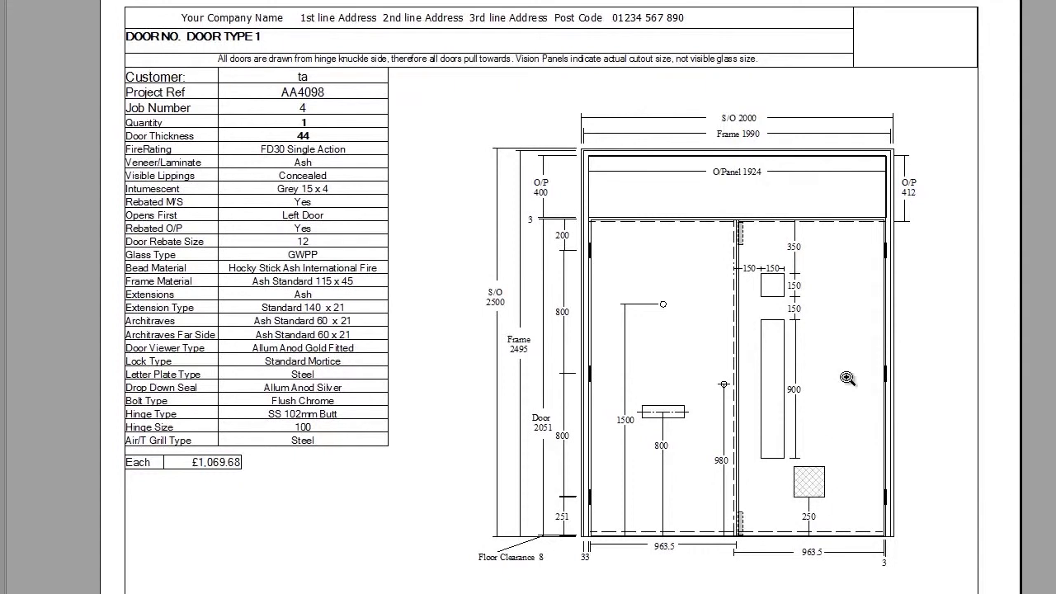
key("Escape")
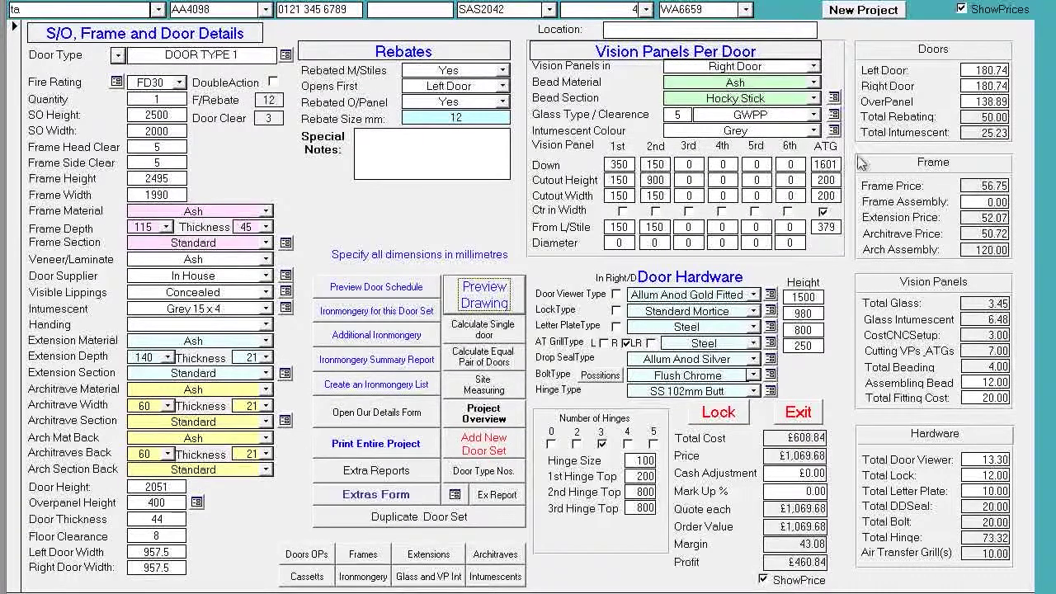
left_click(729, 423)
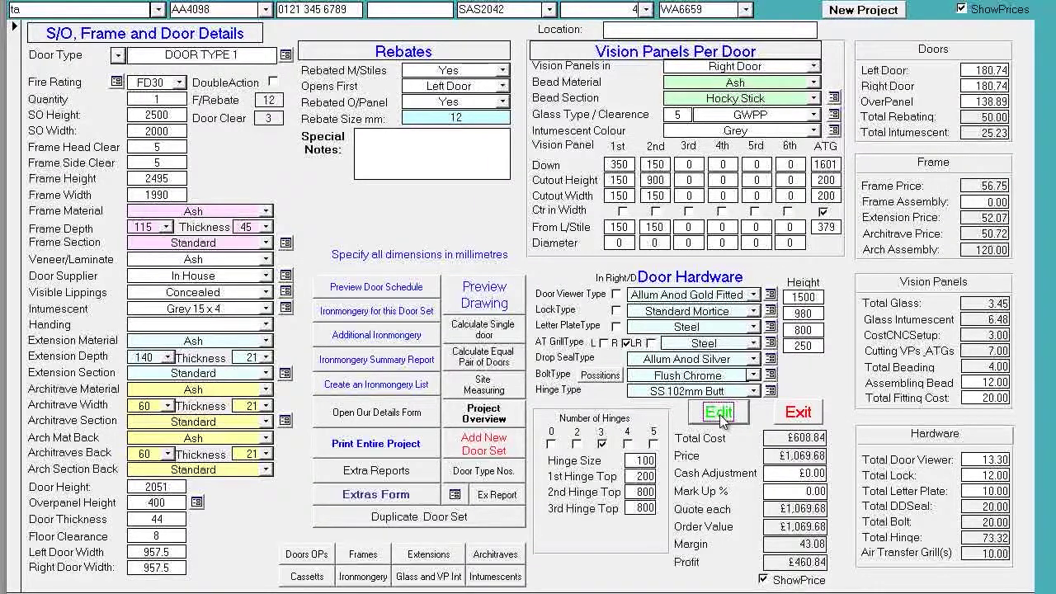
left_click(719, 417)
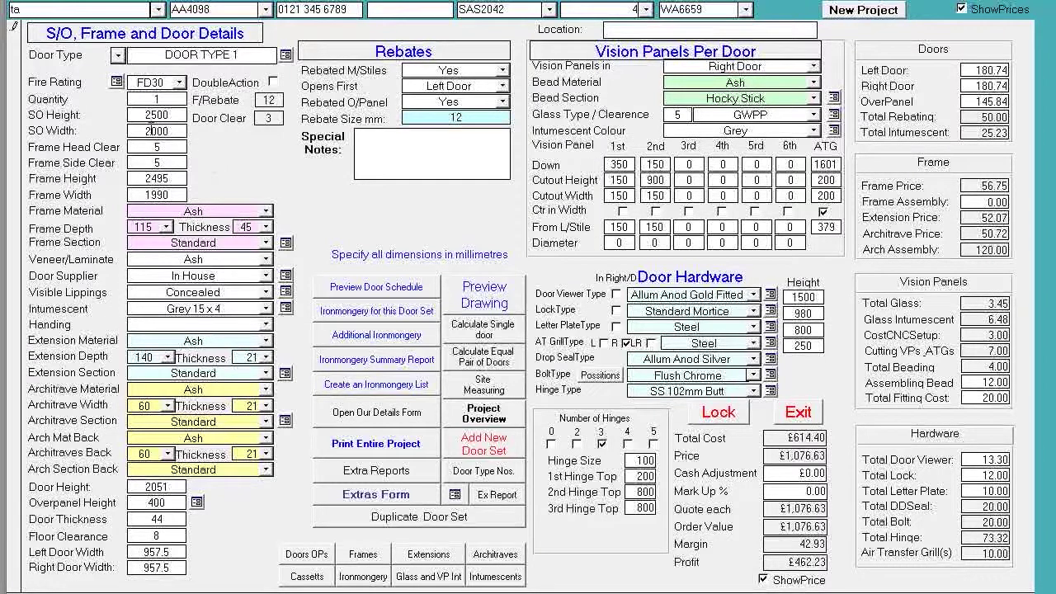
Set the door set's structural opening width to 1900 mm
left_click_drag(157, 130, 147, 131)
type("19")
key("Tab")
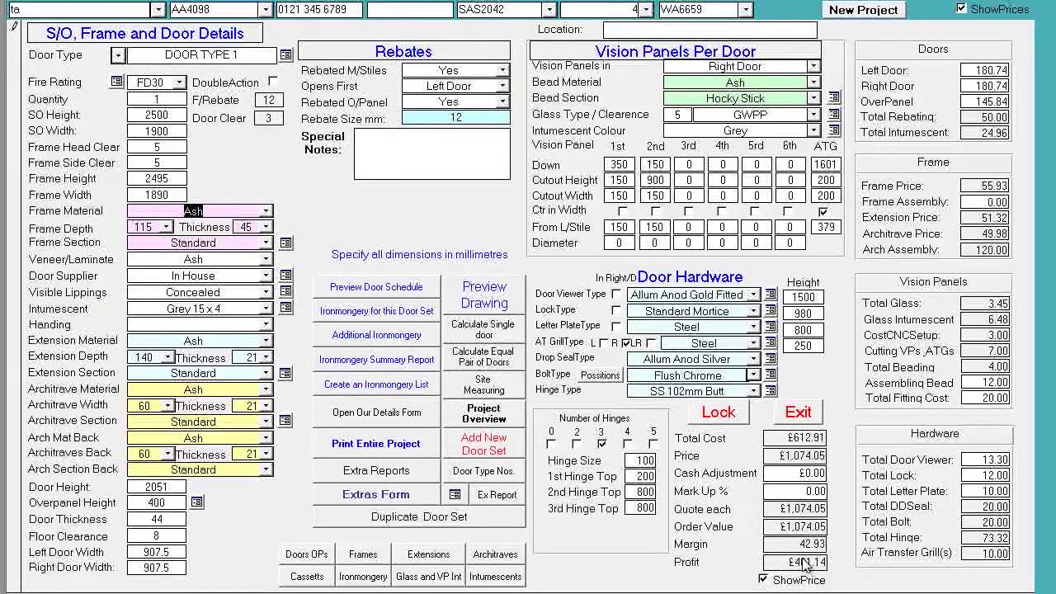
Apply a 10% mark-up to the door set's price
left_click(810, 491)
type("10")
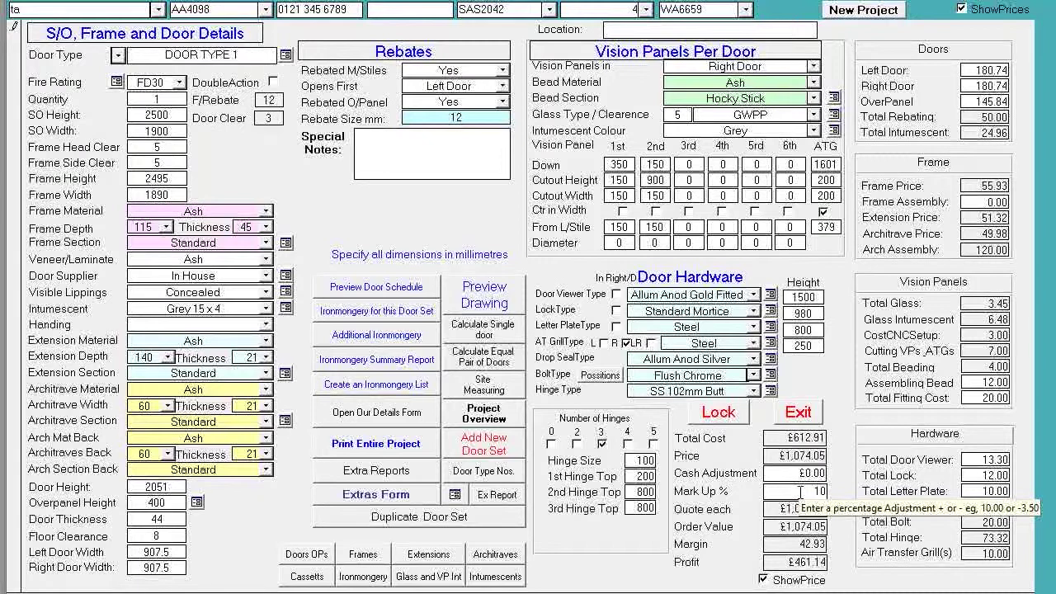
key("Return")
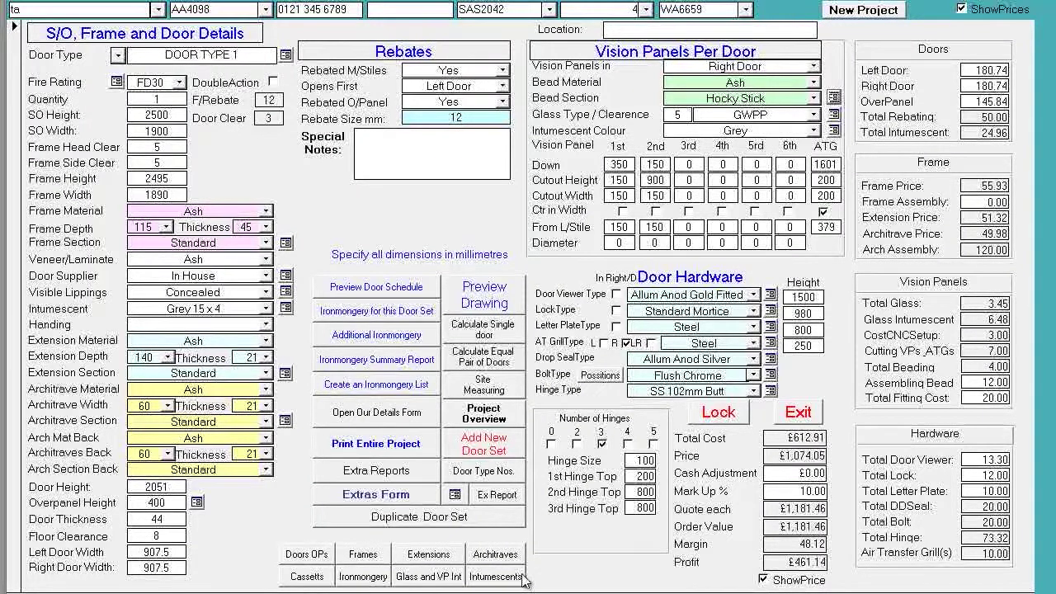
Examine the project's doors and overpanels report and its frames report, looking closely at the listed sizes
left_click(302, 556)
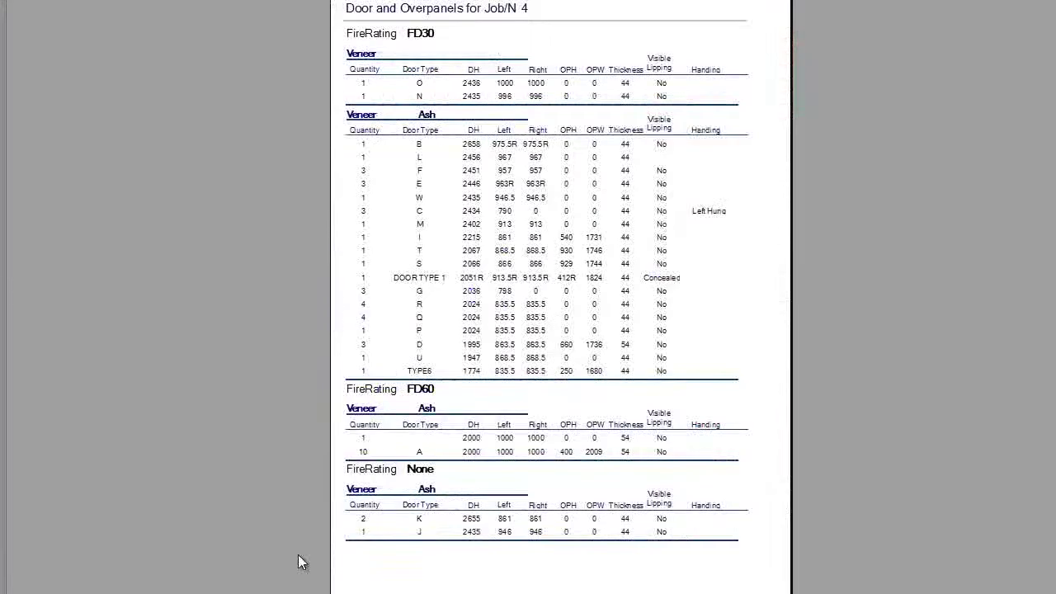
left_click(490, 278)
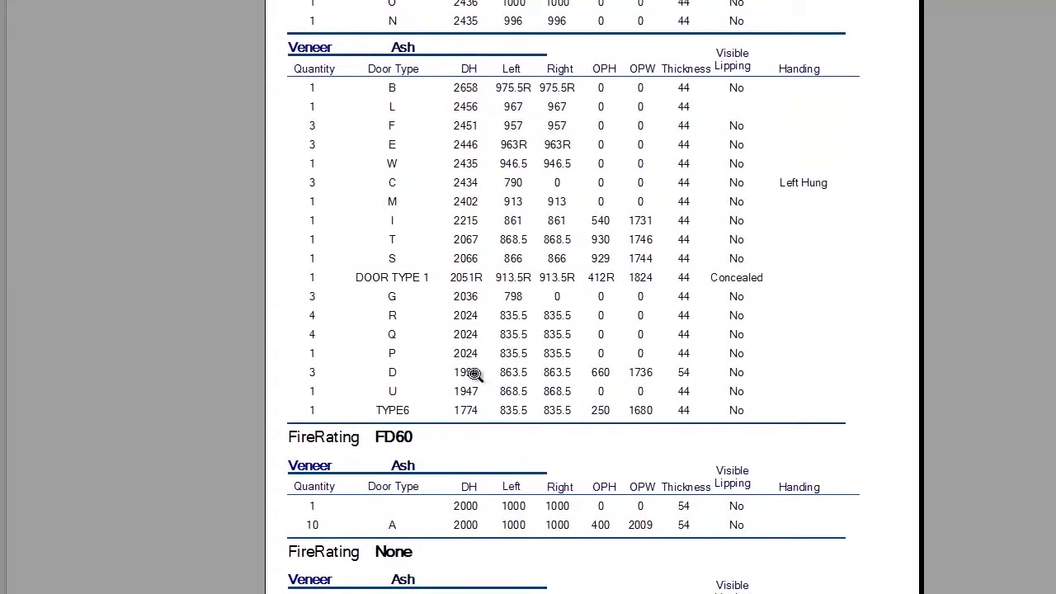
left_click(468, 458)
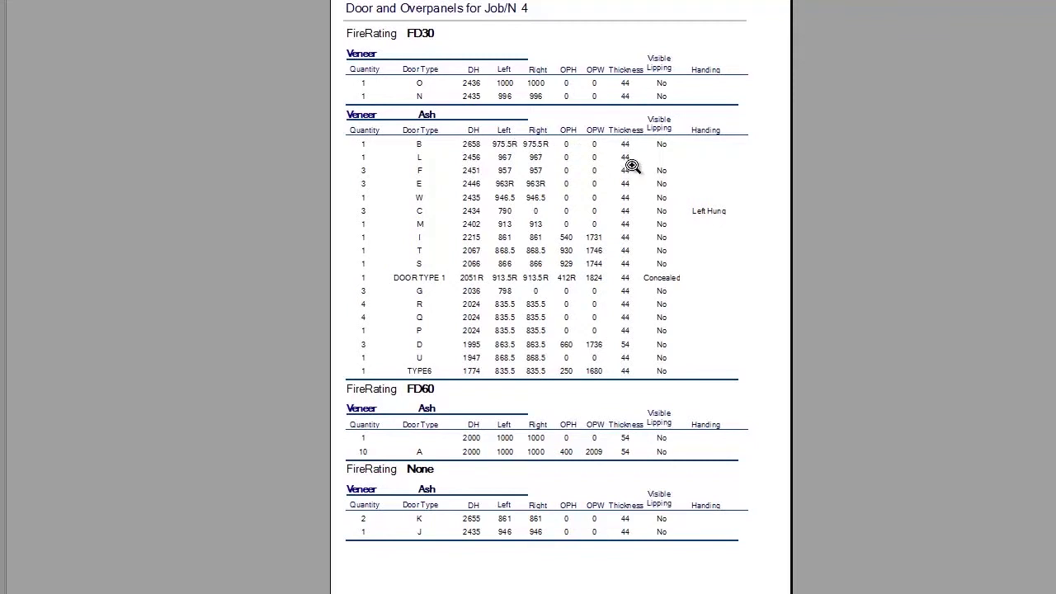
key("Escape")
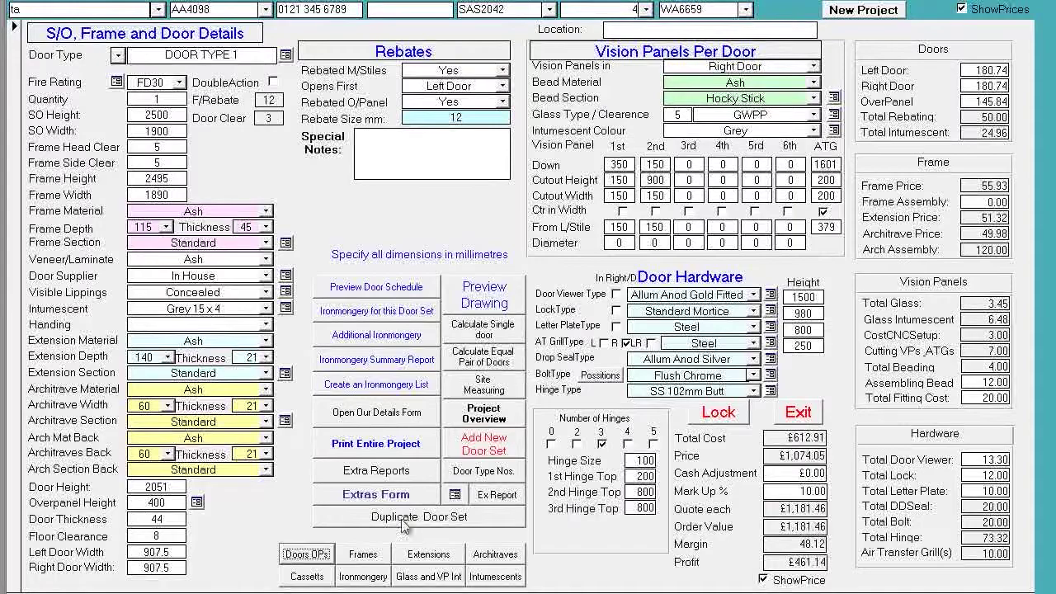
left_click(372, 558)
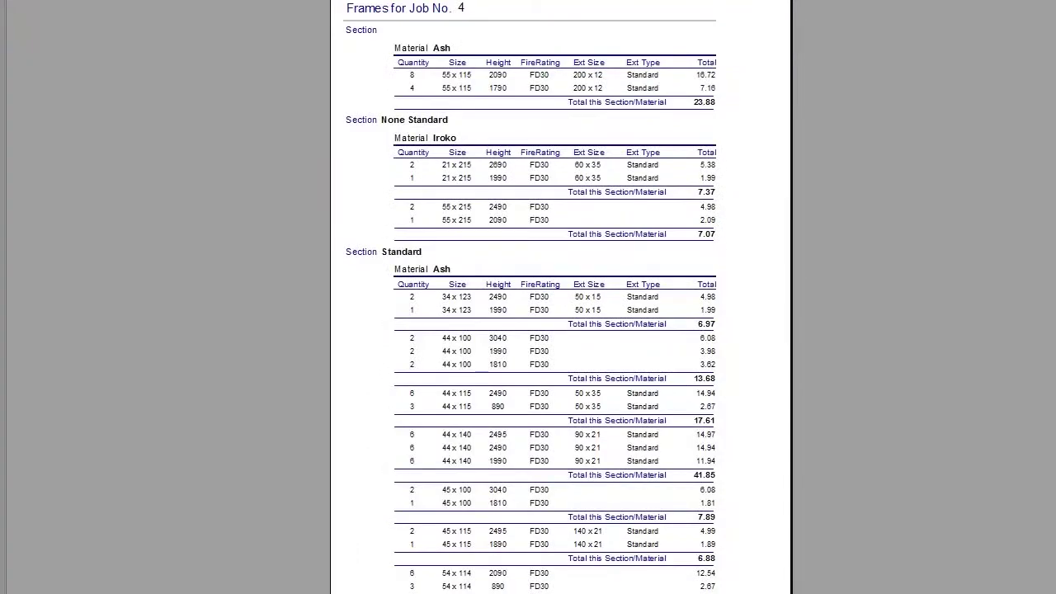
left_click(498, 124)
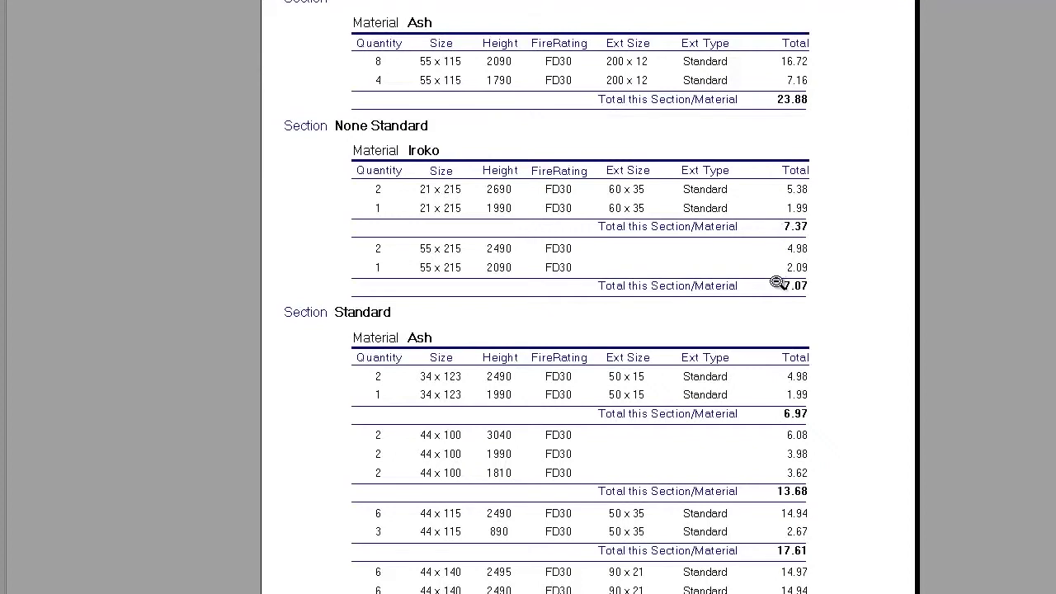
key("Escape")
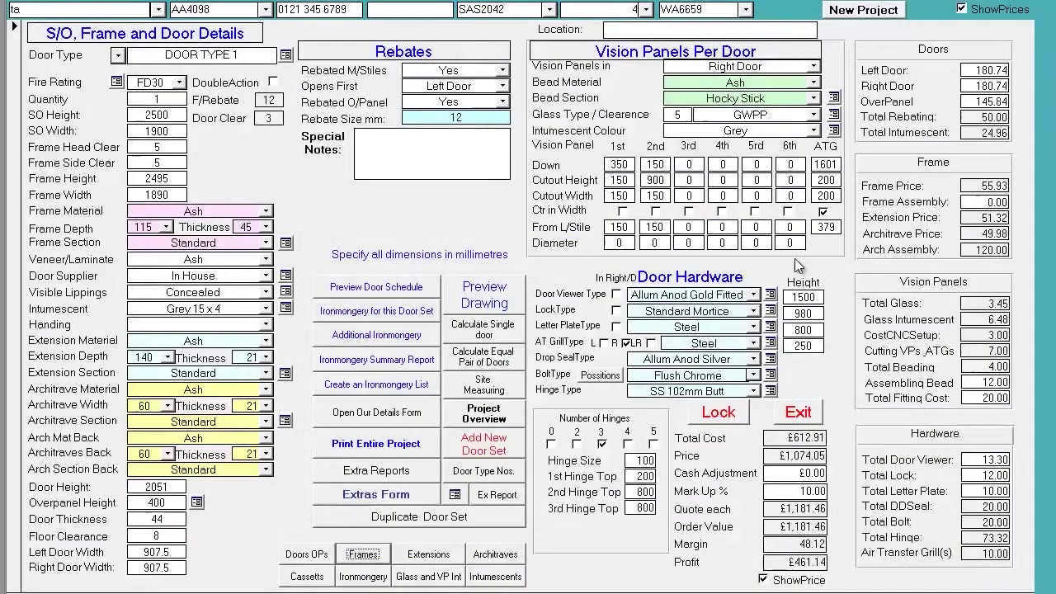
Examine the project's extensions report and its architraves report for sizes and total lengths
left_click(428, 554)
left_click(511, 240)
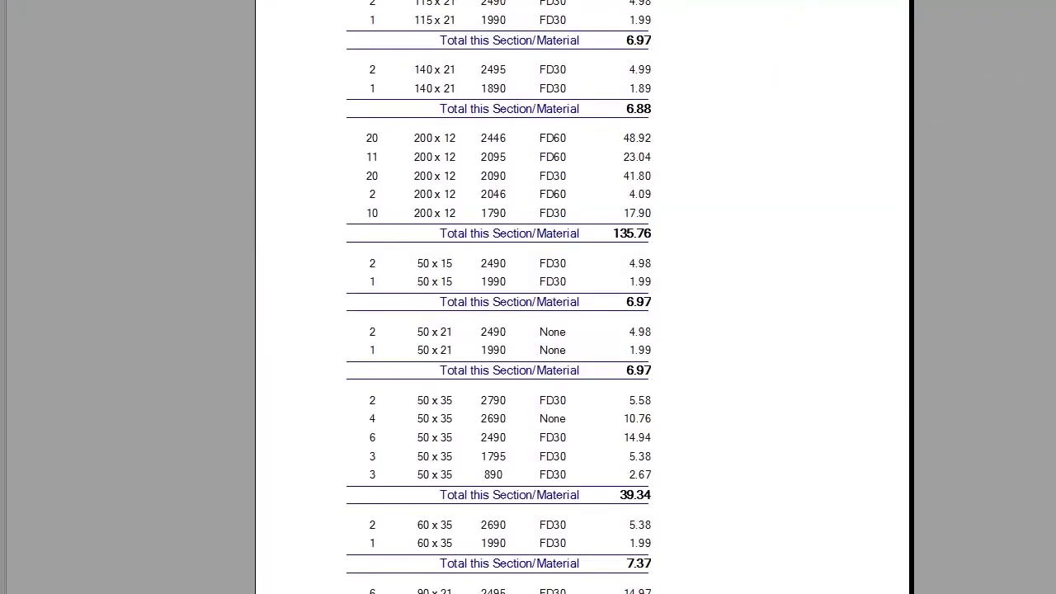
key("Escape")
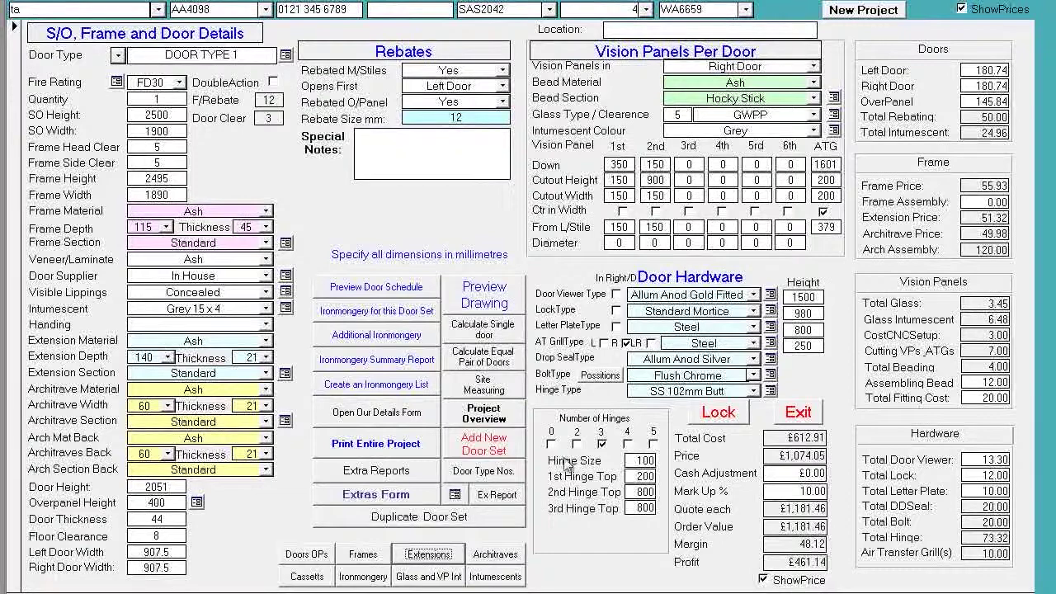
left_click(495, 553)
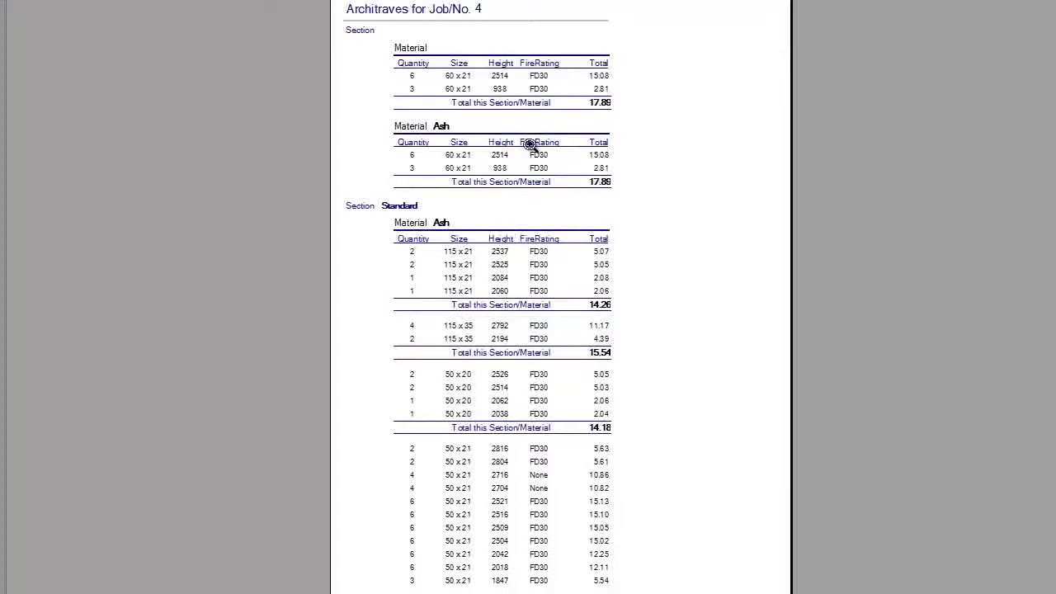
left_click(527, 69)
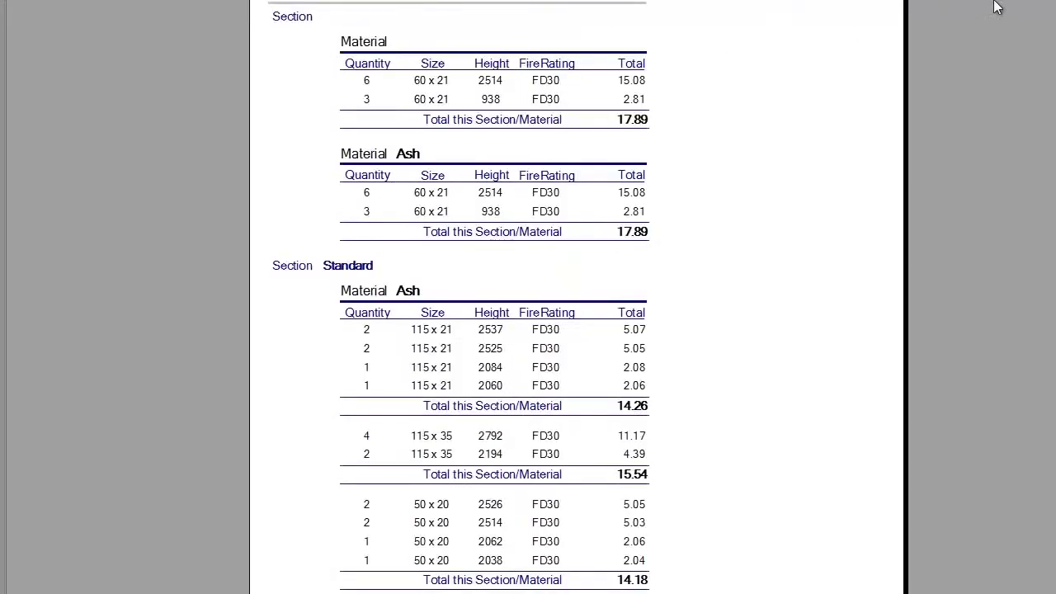
key("Escape")
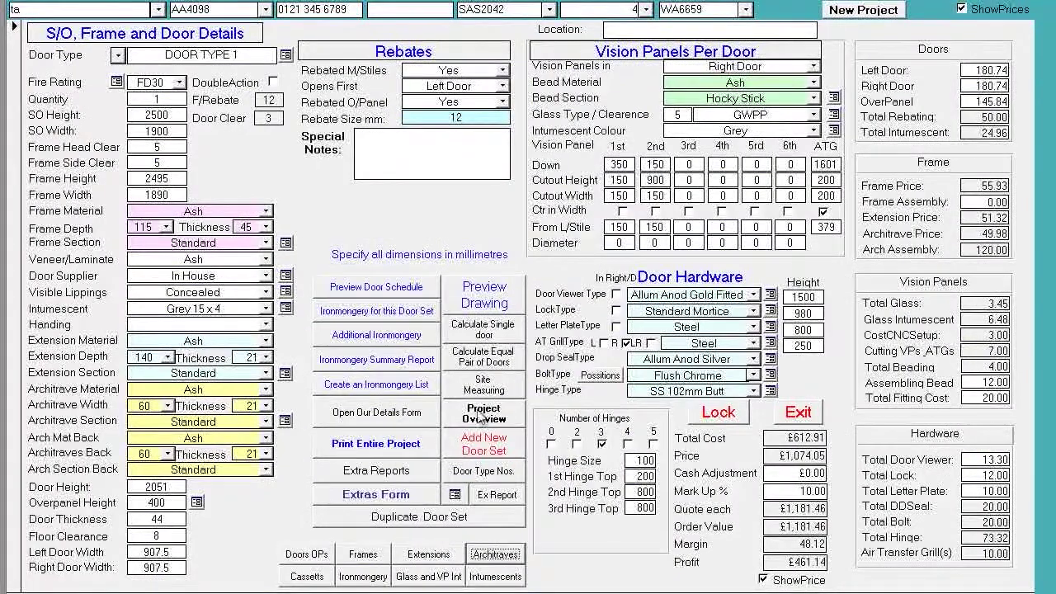
Examine the project's glazing bead cassette report and the summary of ironmongery machined to the doors
left_click(307, 581)
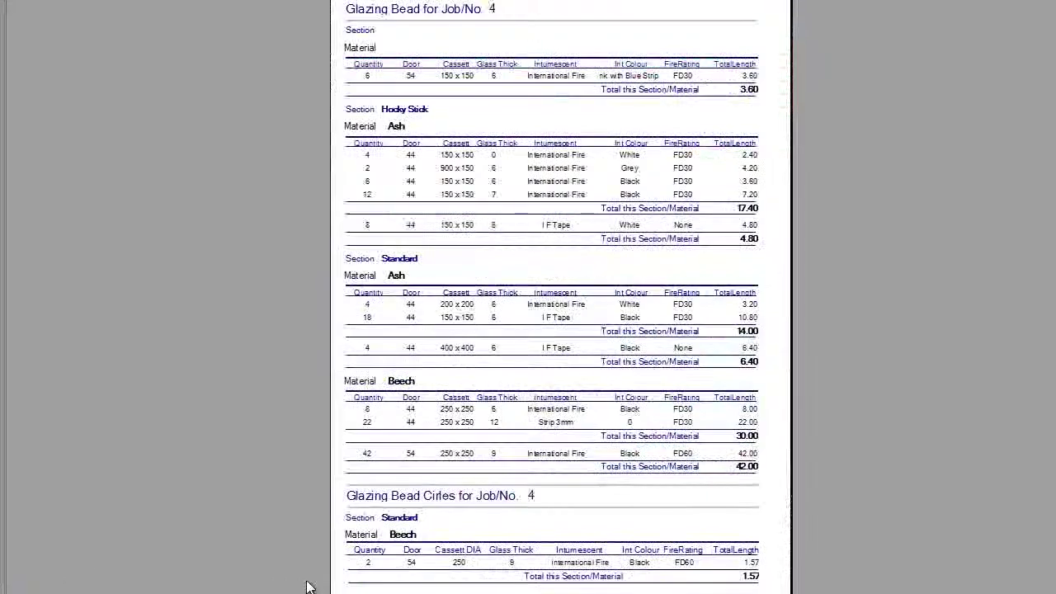
left_click(482, 195)
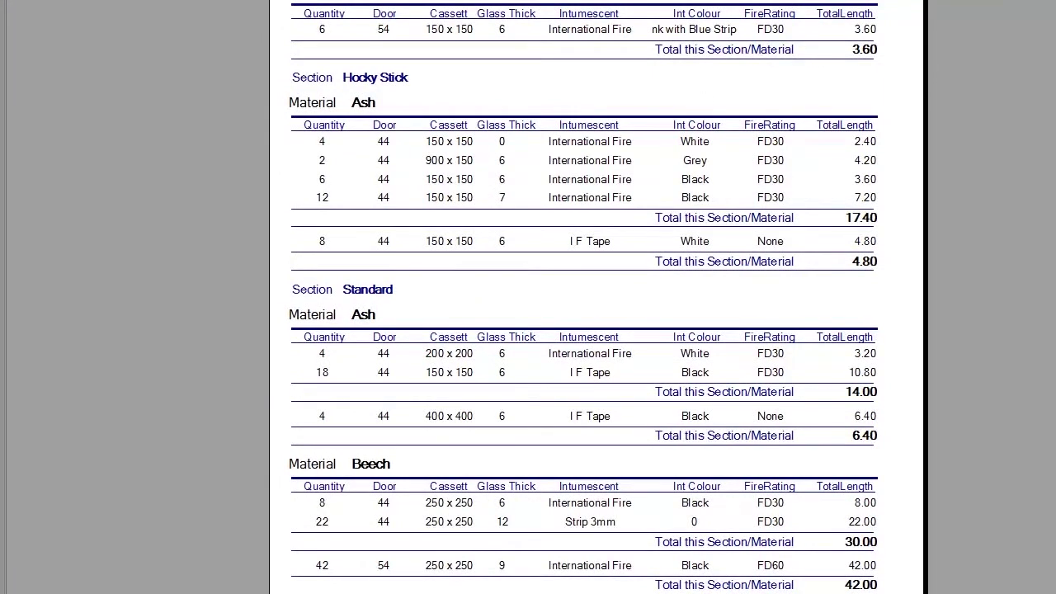
key("Escape")
left_click(364, 577)
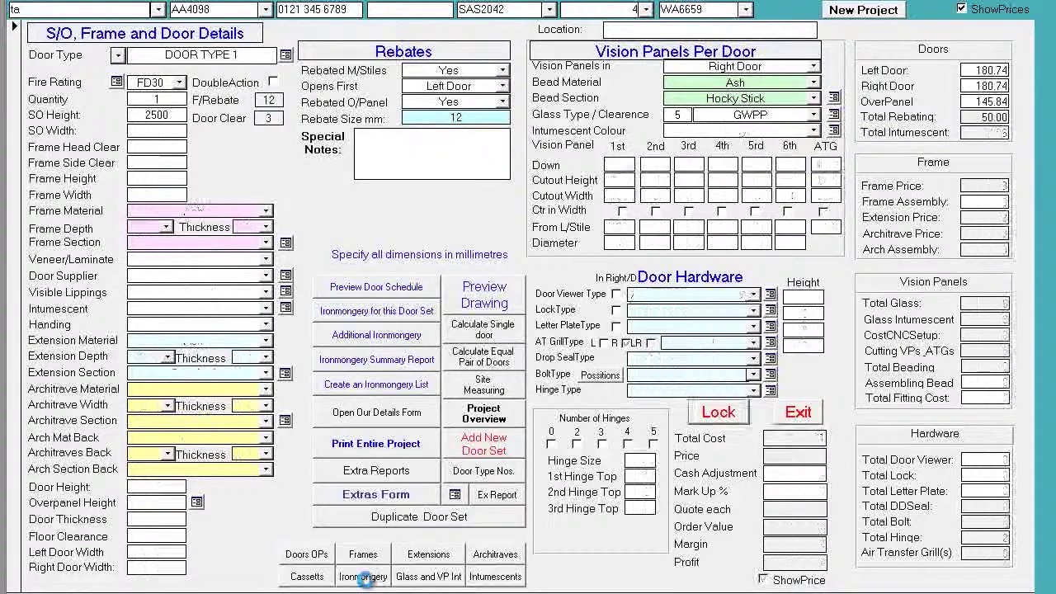
left_click(495, 41)
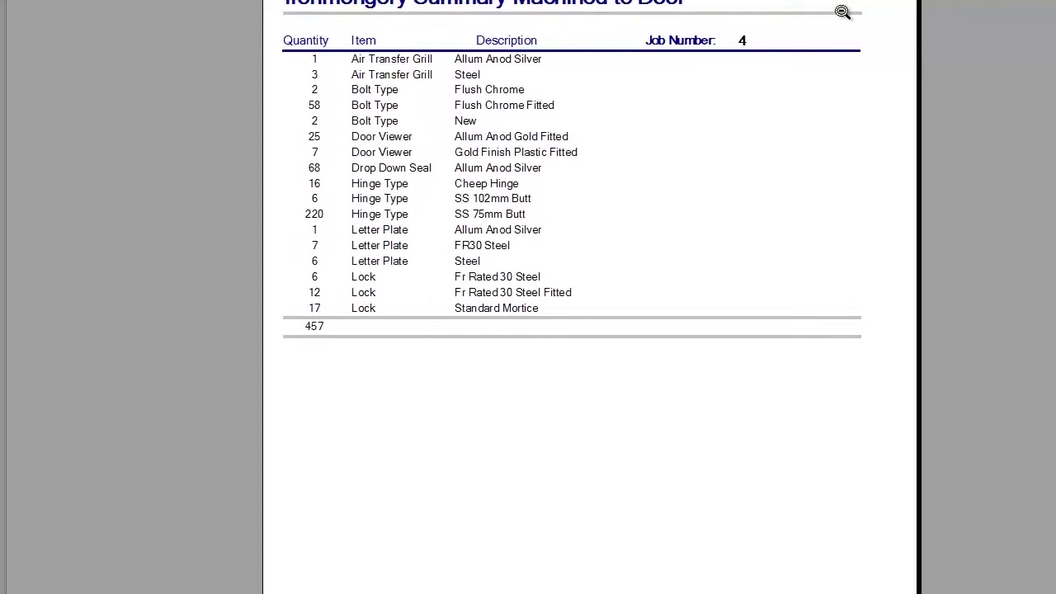
key("Escape")
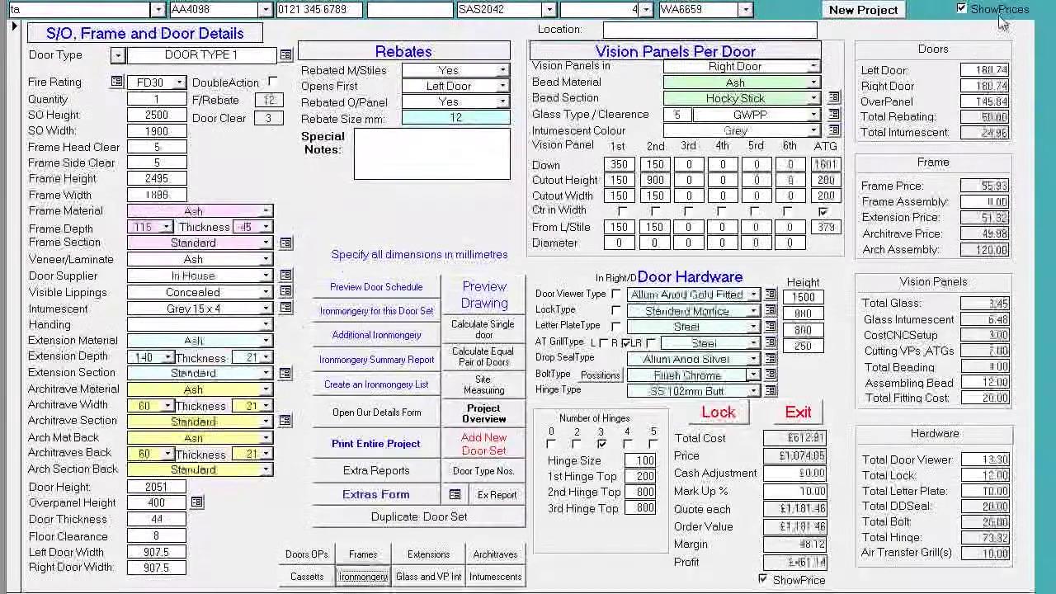
Examine the project's glass and vision panel intumescent report down to the panel liner, and the intumescents report
left_click(449, 576)
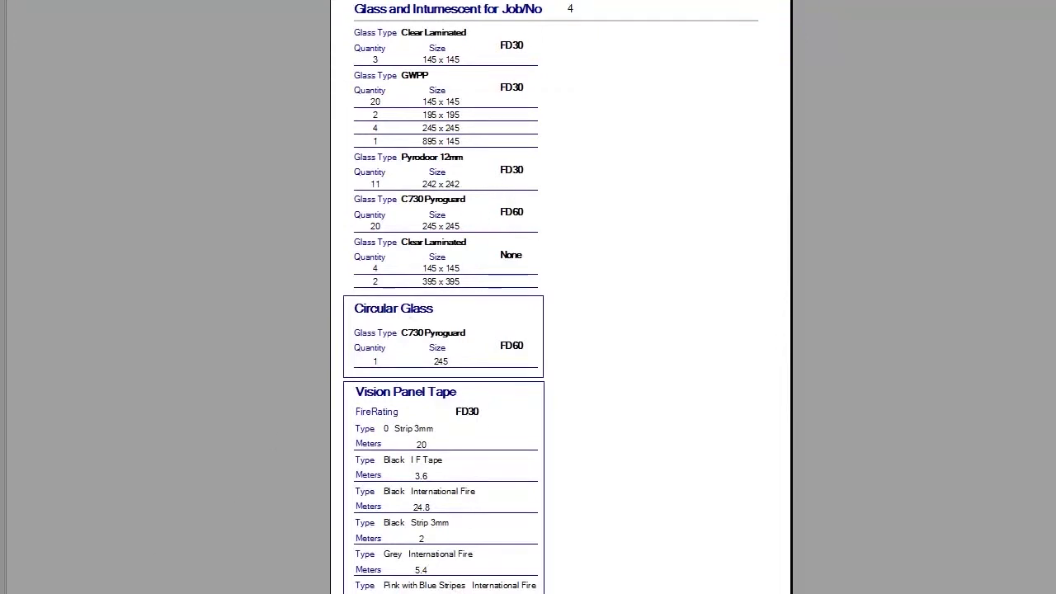
scroll(561, 297, "down", 5)
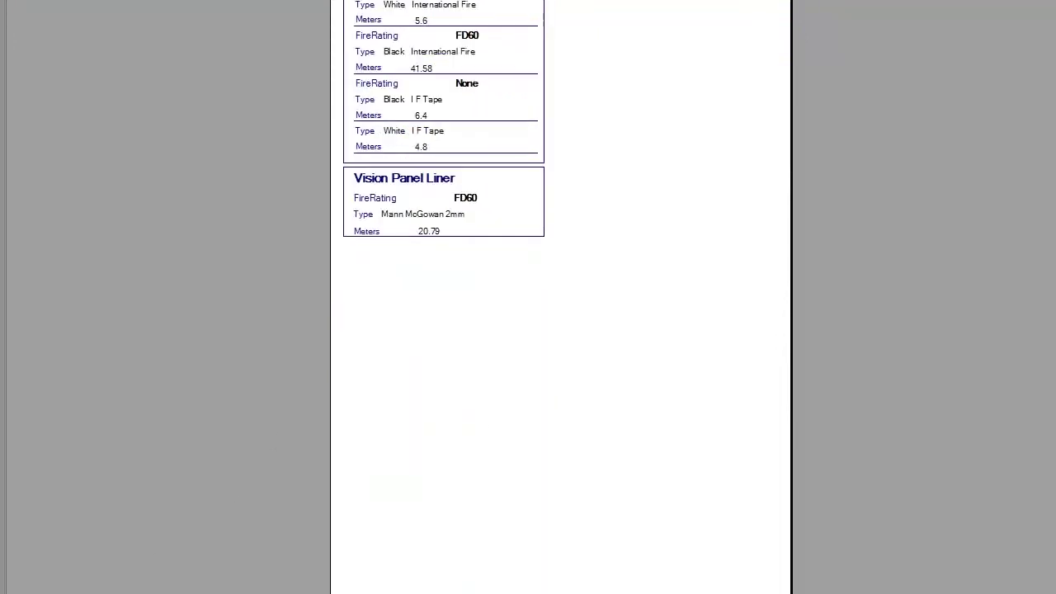
left_click(458, 192)
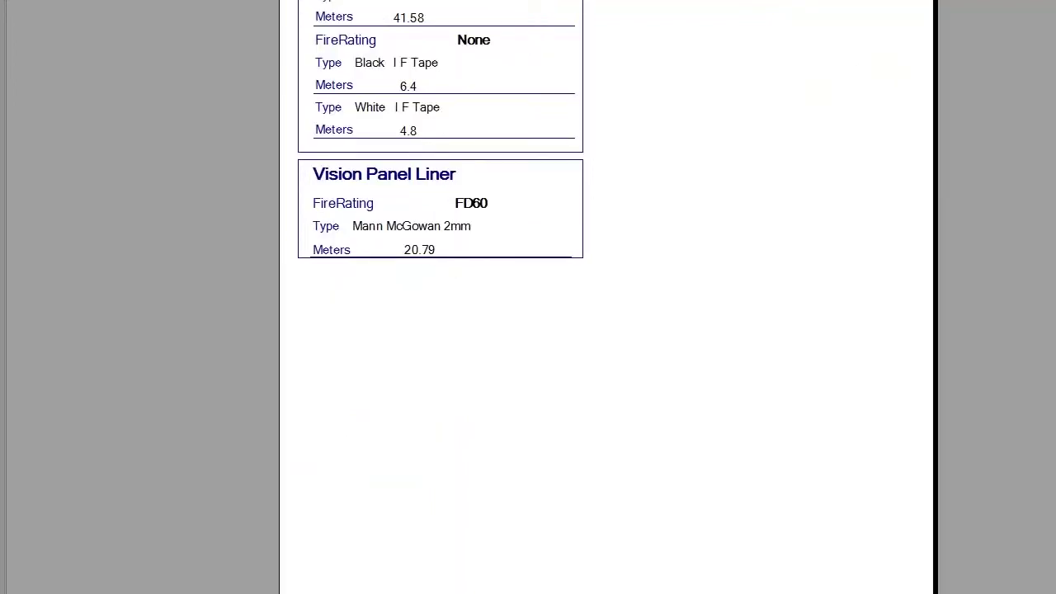
key("Escape")
left_click(496, 577)
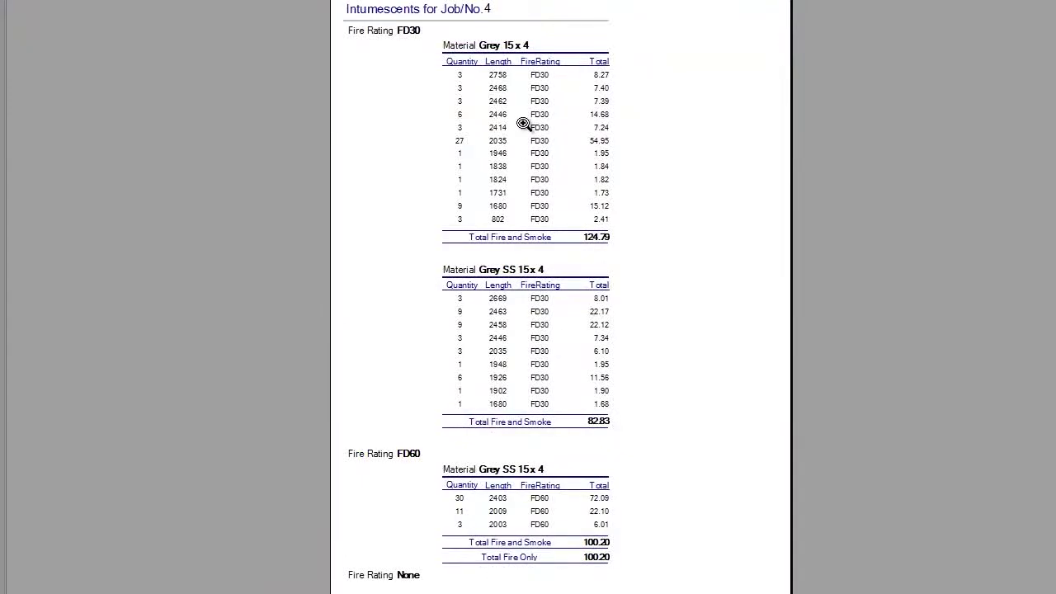
left_click(522, 124)
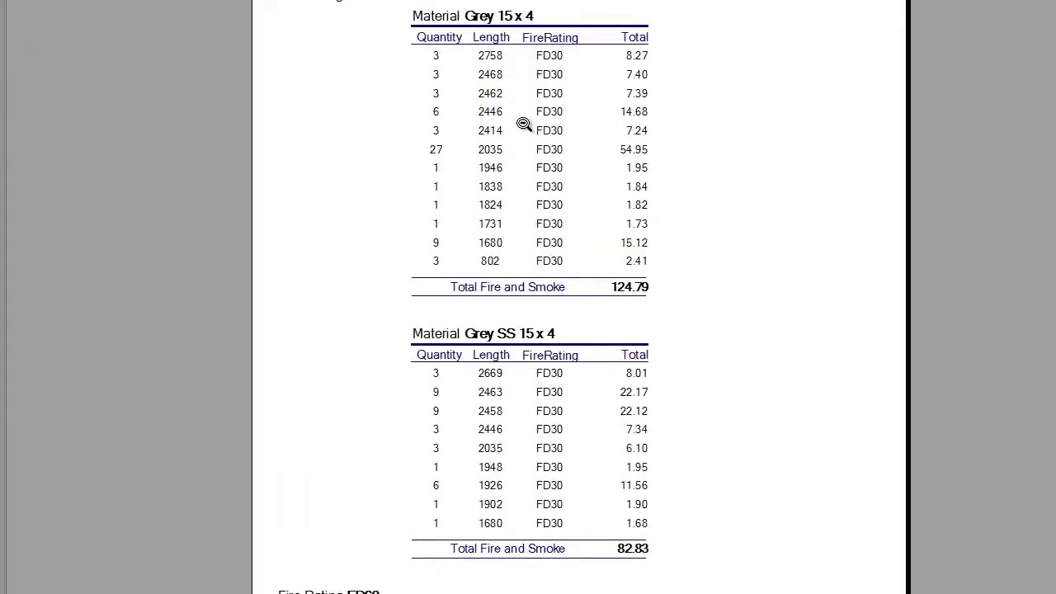
Examine the full intumescents report by fire rating and material, and return to the door set form
left_click(523, 124)
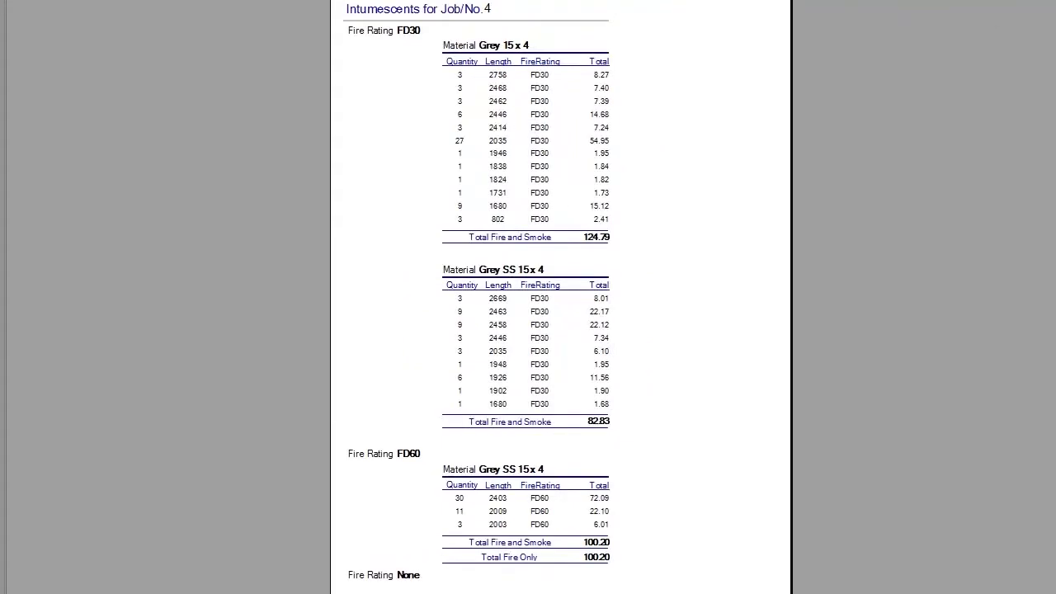
key("Escape")
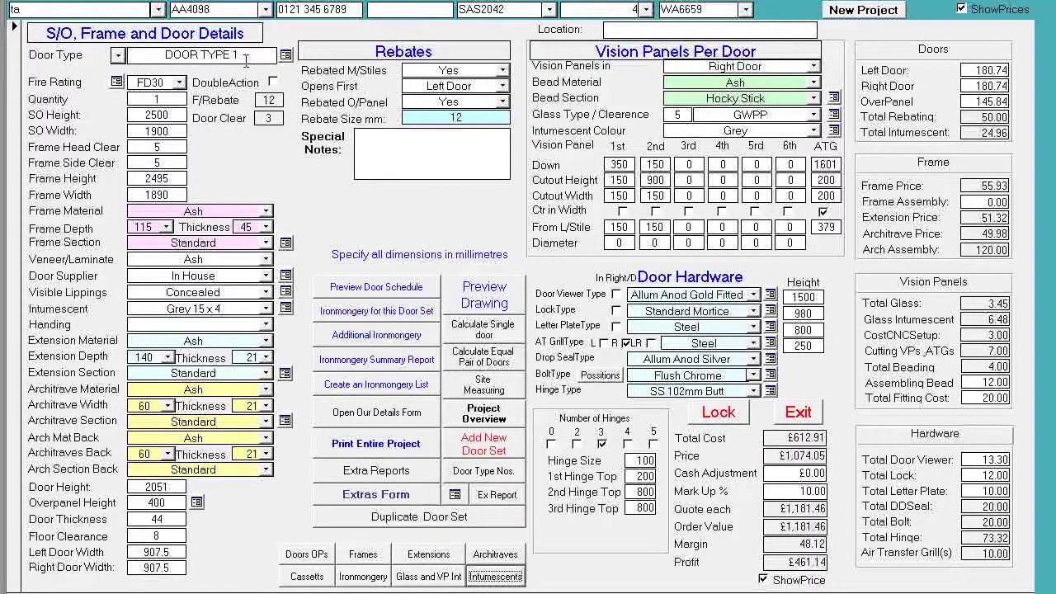
Set the quantity of Door Type 1 to 4
left_click(151, 100)
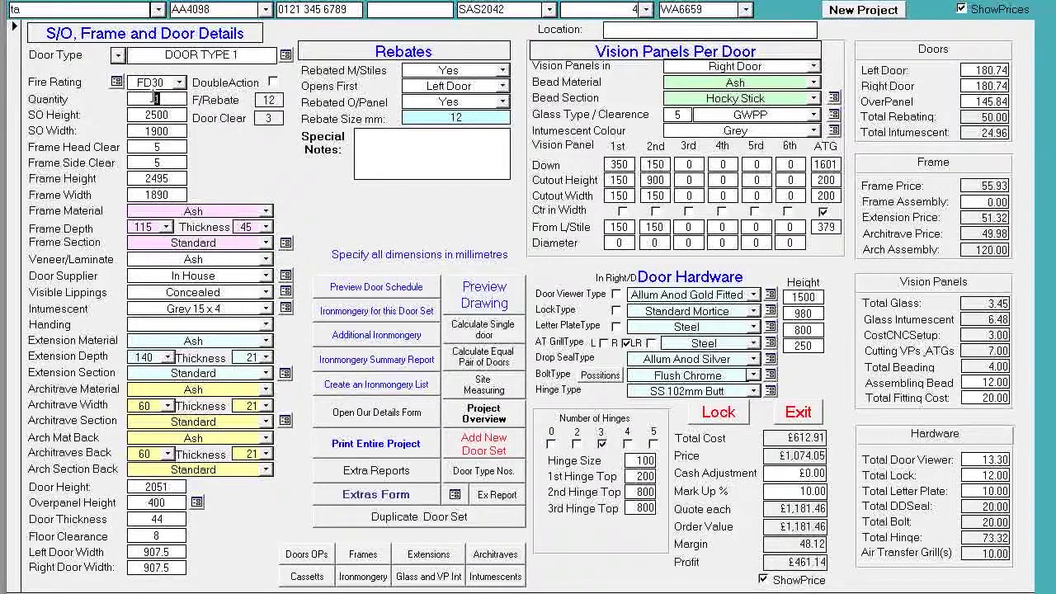
type("4")
left_click(153, 97)
key("BackSpace")
Record door numbers 1, 2, 3 and 4 against the Door Type 1 set
left_click(286, 58)
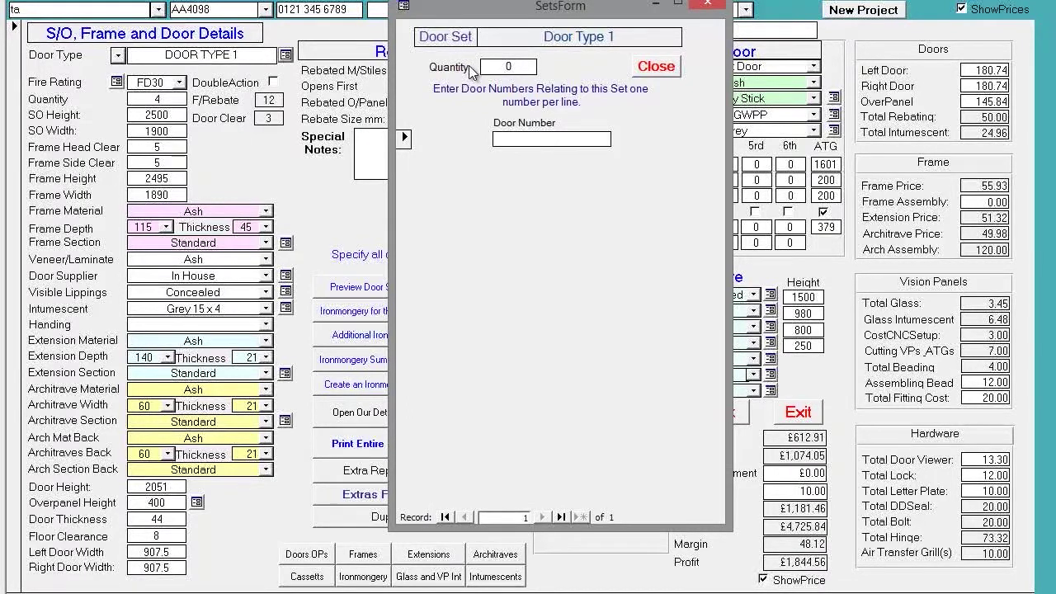
type("1")
key("Return")
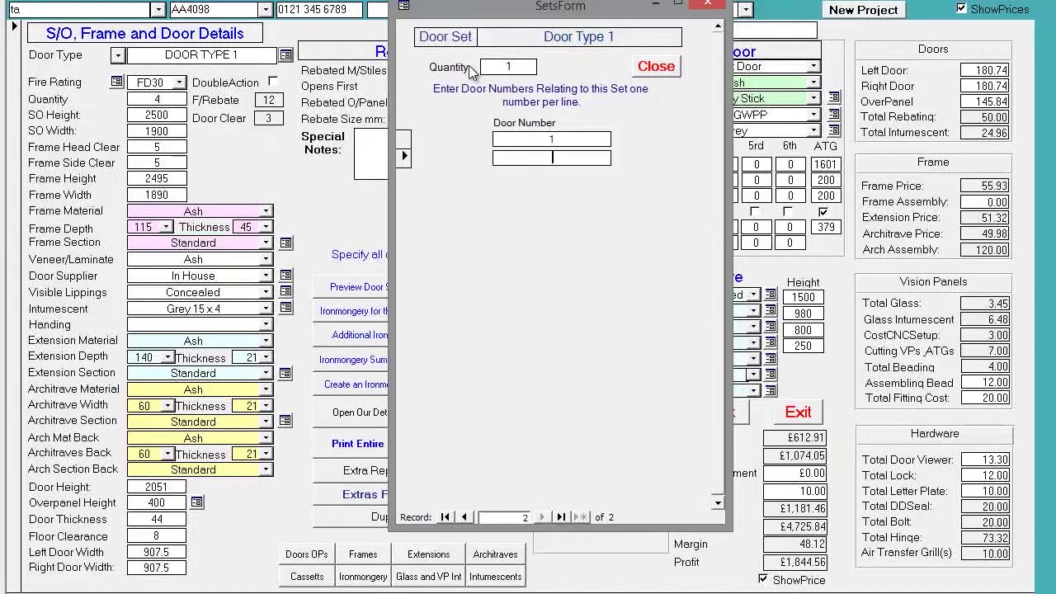
type("2")
key("Return")
type("3")
key("Return")
type("4")
key("Return")
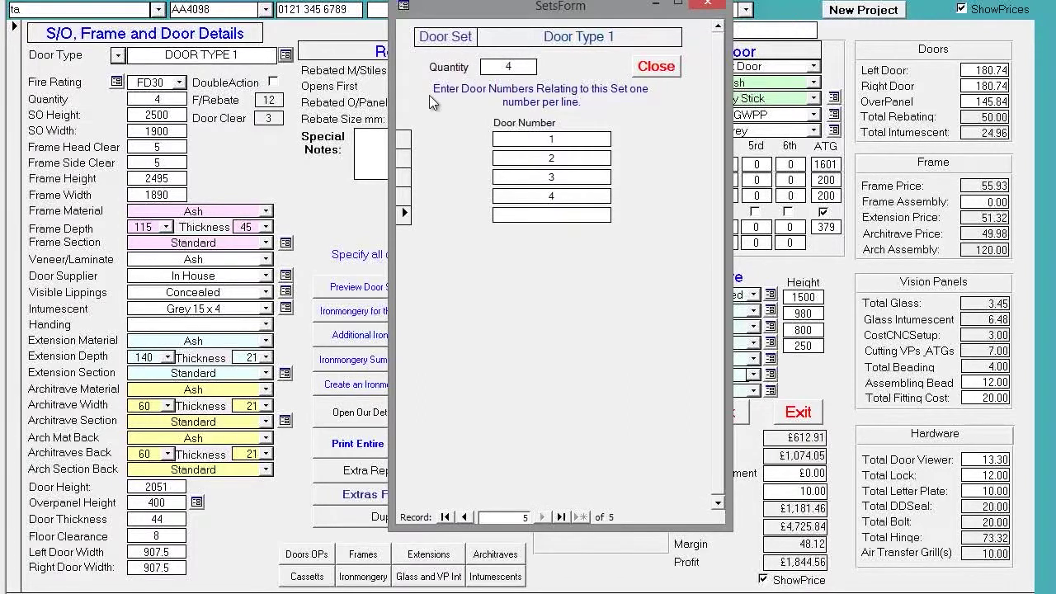
left_click(642, 72)
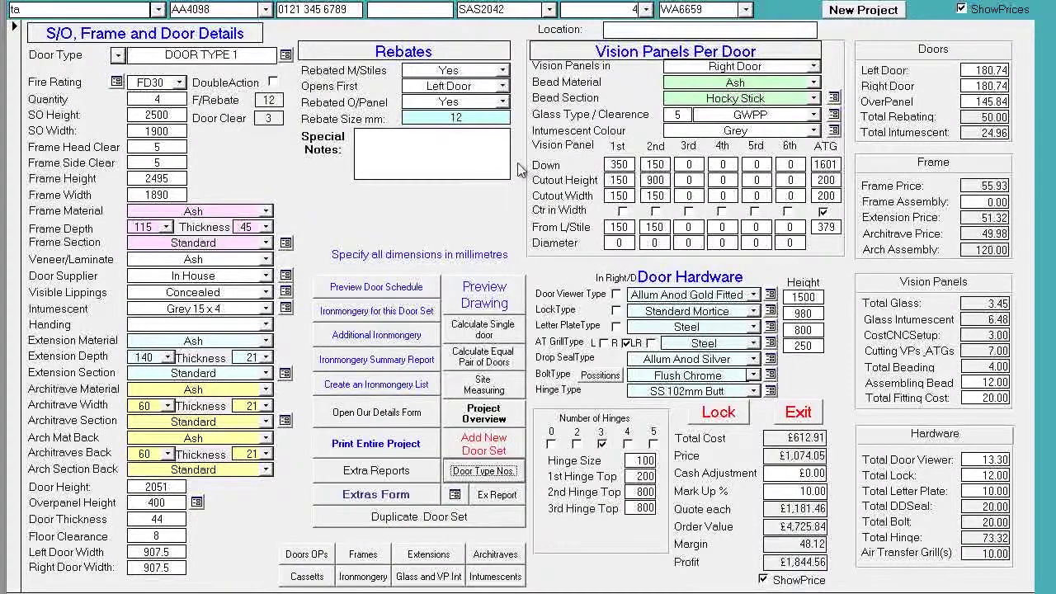
Review the project's report of door numbers per door type and the drawing of Door Type 1
left_click(485, 472)
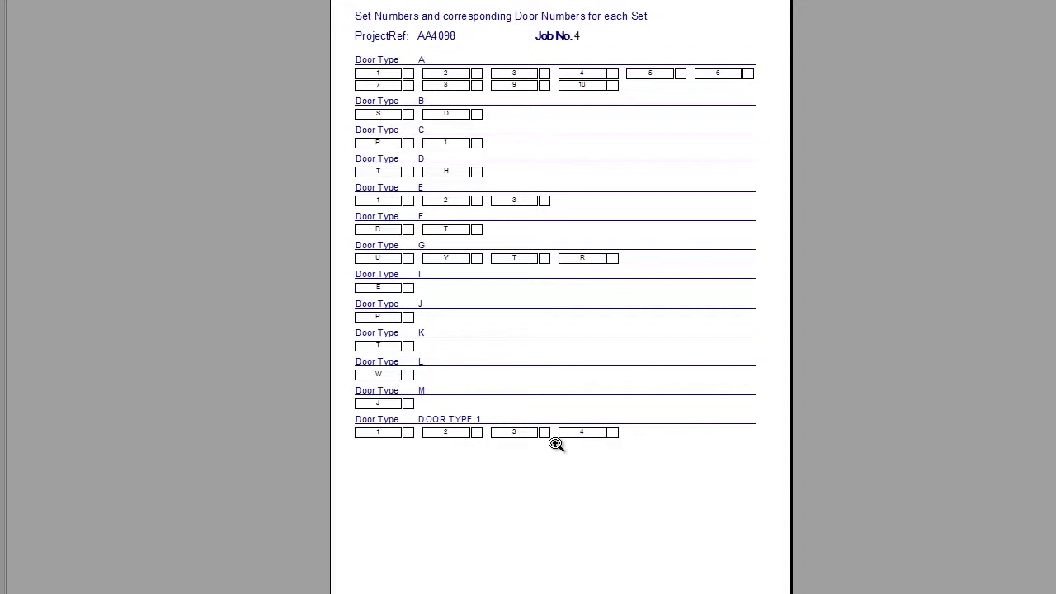
key("Escape")
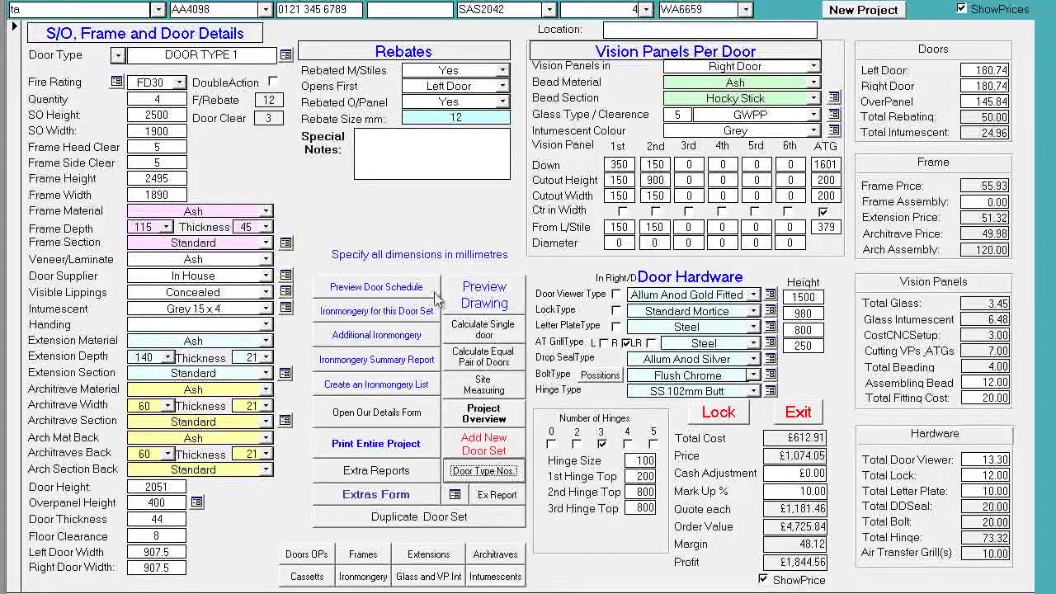
left_click(475, 298)
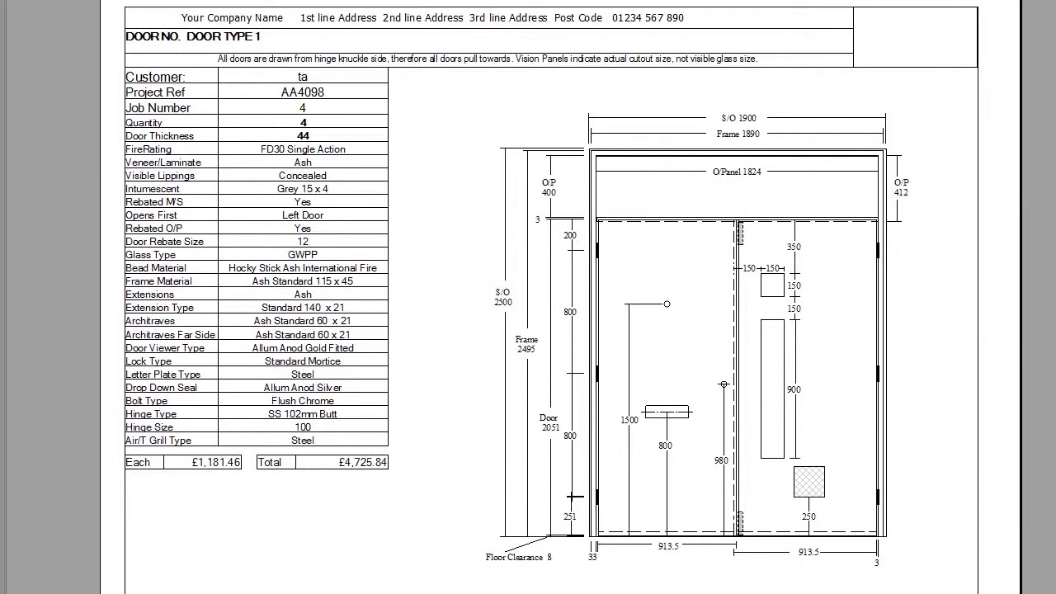
left_click(1049, 4)
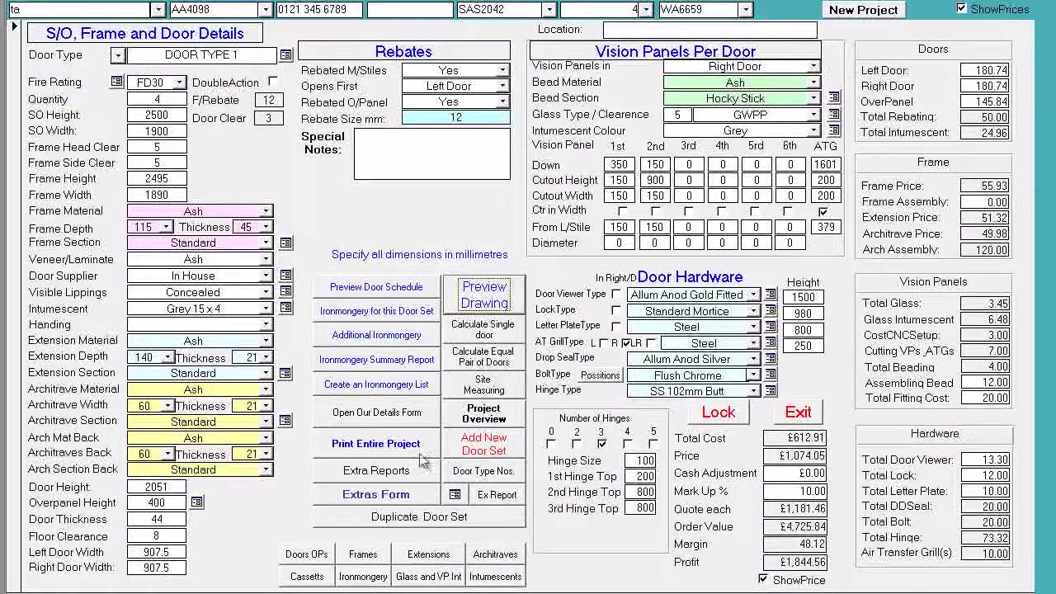
Duplicate the Door Type 1 door set within the project
left_click(409, 518)
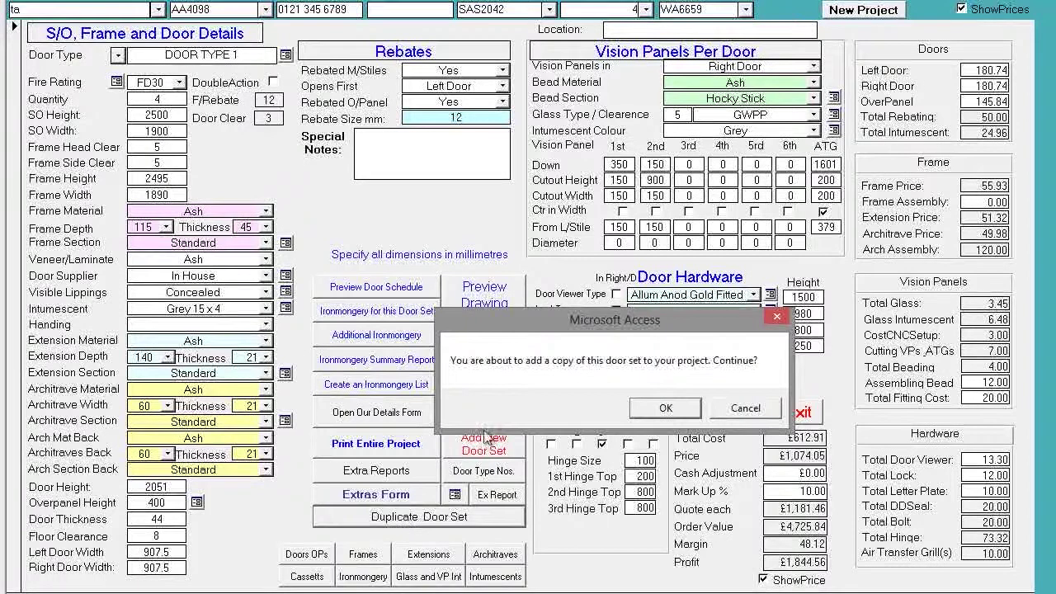
left_click(659, 410)
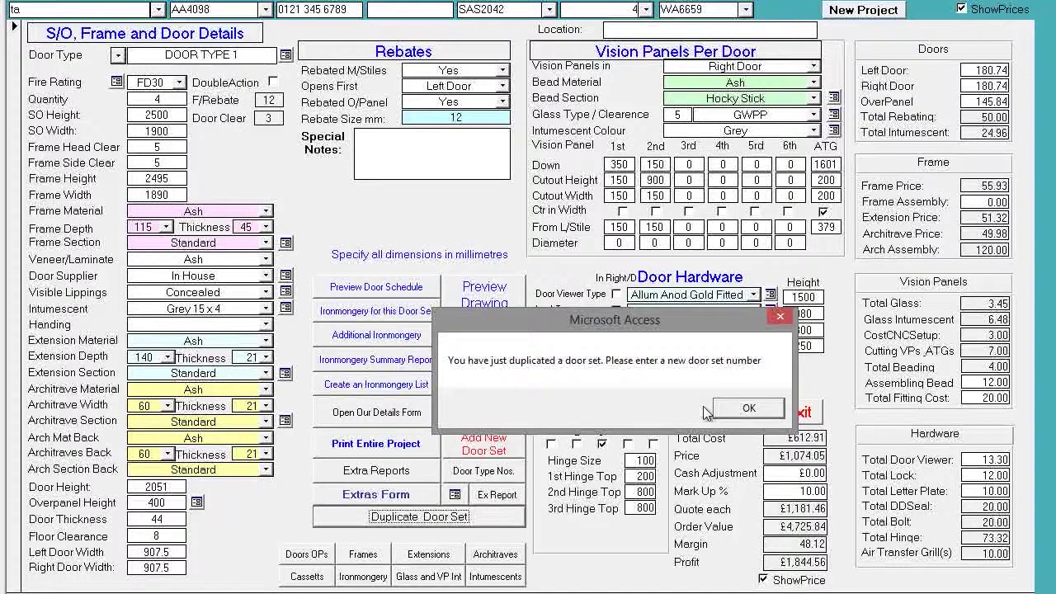
left_click(738, 408)
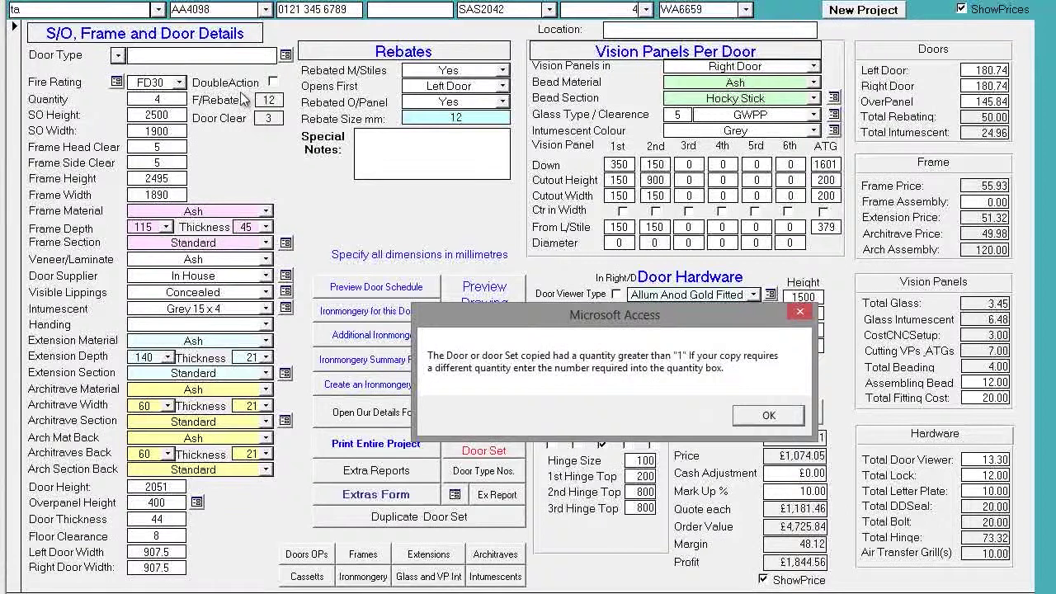
left_click(757, 417)
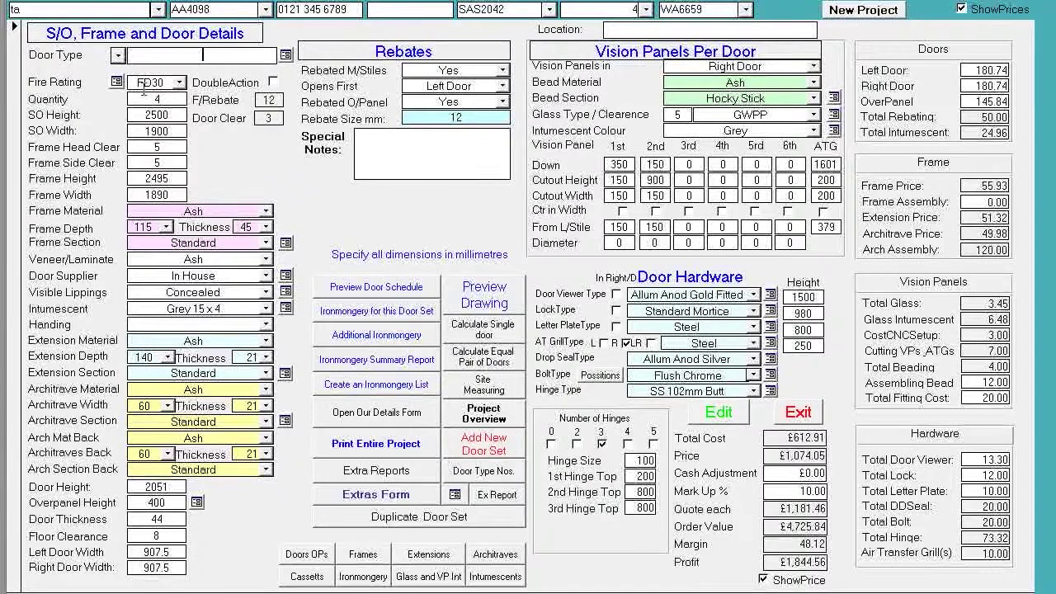
Set the duplicated door set's quantity to 1 and name it Door Type 2
double_click(164, 95)
type("1")
type("Door T")
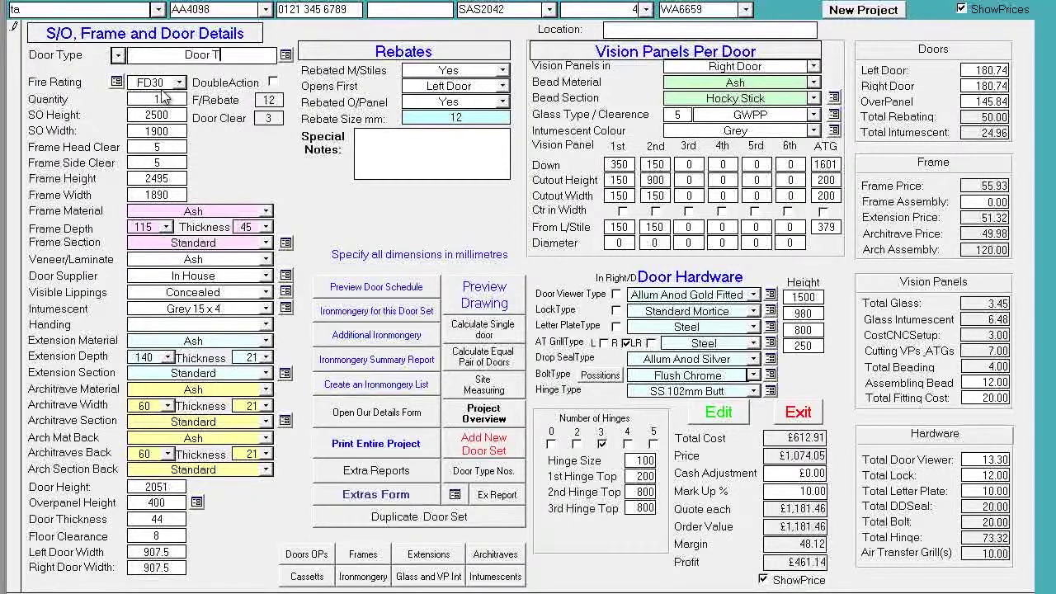
type("yp2 2")
key("BackSpace")
key("BackSpace")
key("BackSpace")
type("e 2")
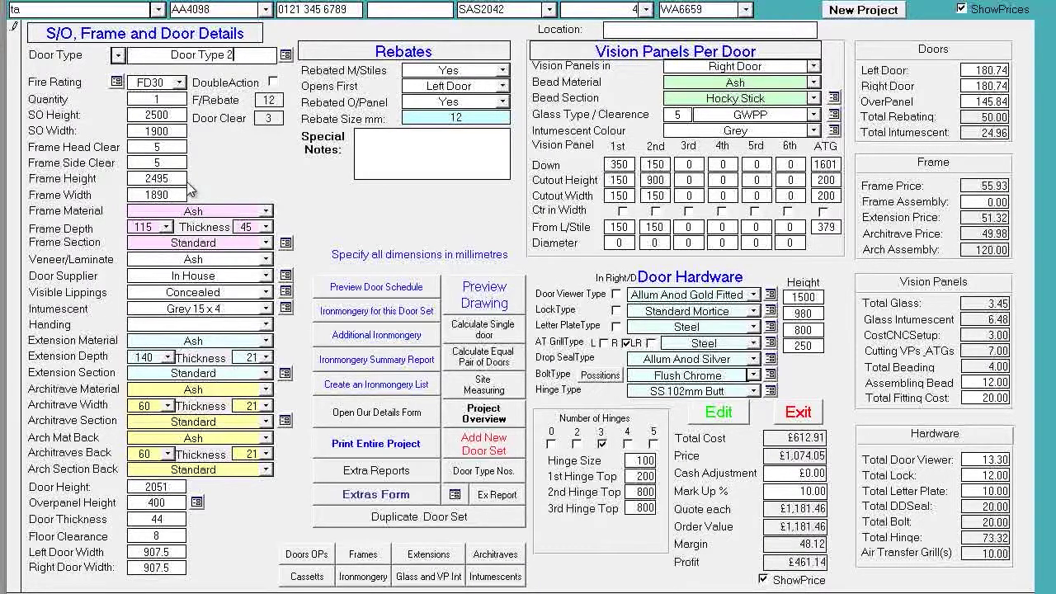
Size Door Type 2 with an SO height of 2400, SO width of 2100, and head and side clearances of 5
left_click(157, 115)
left_click_drag(156, 115, 137, 115)
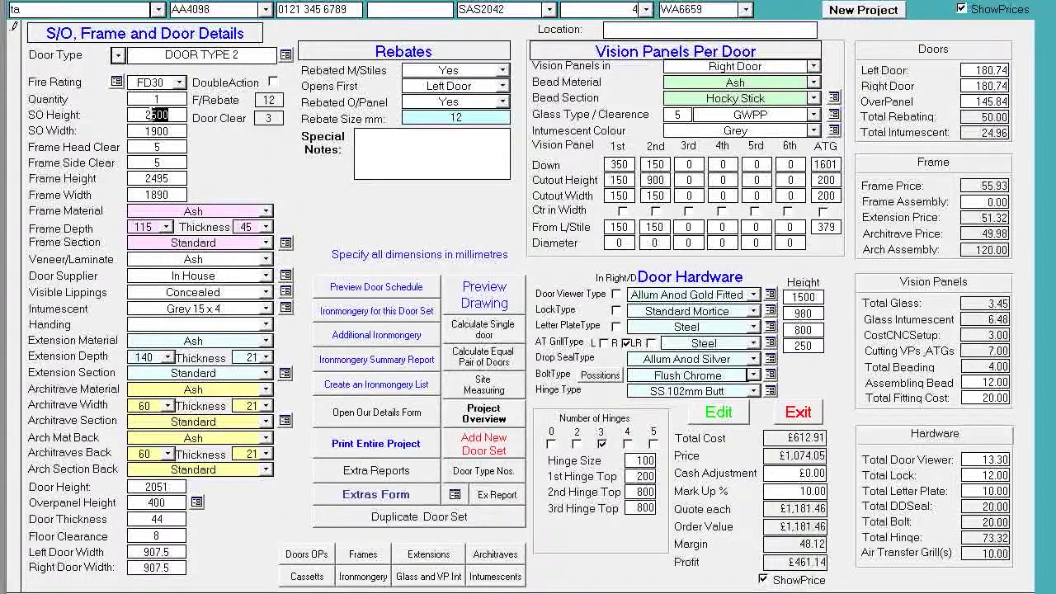
type("2400")
key("Tab")
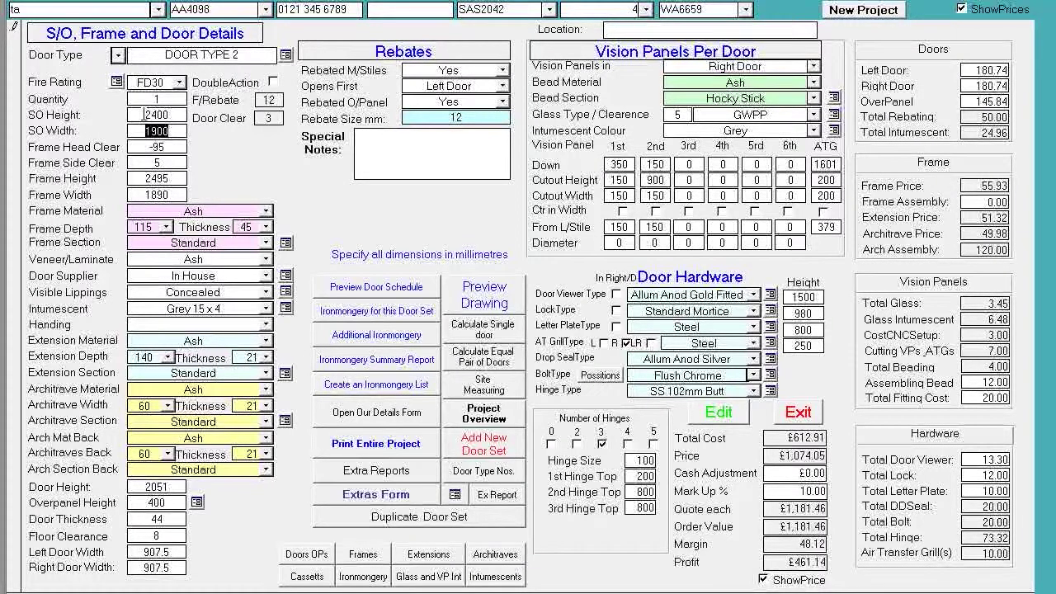
type("2100")
key("Tab")
type("5")
key("Tab")
type("5")
key("Tab")
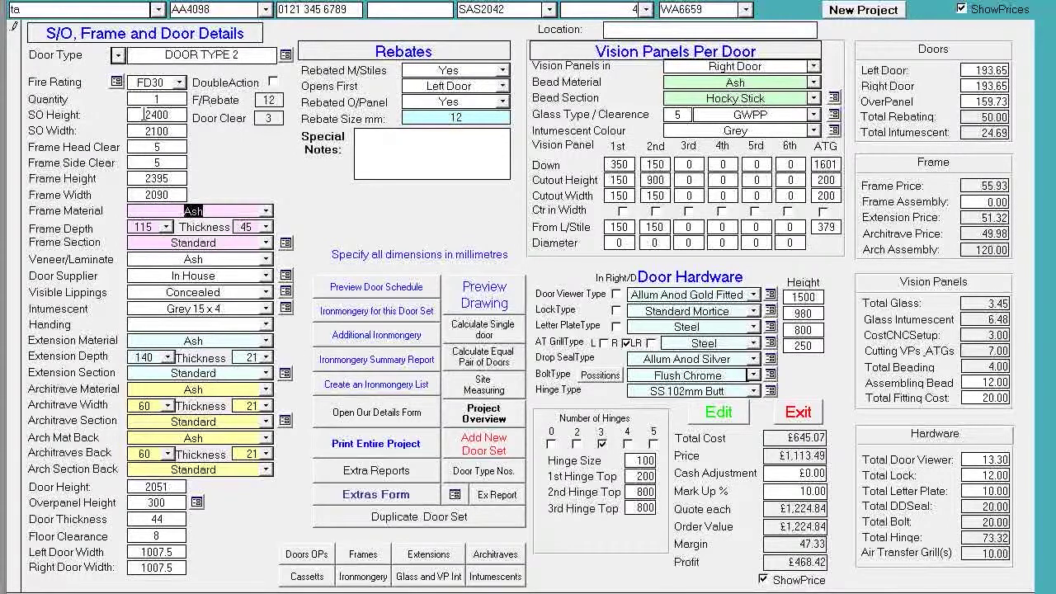
Put the door viewer, lock and letter plate in the right door, and the air transfer grill and vision panels in the left door
left_click(616, 295)
left_click(617, 310)
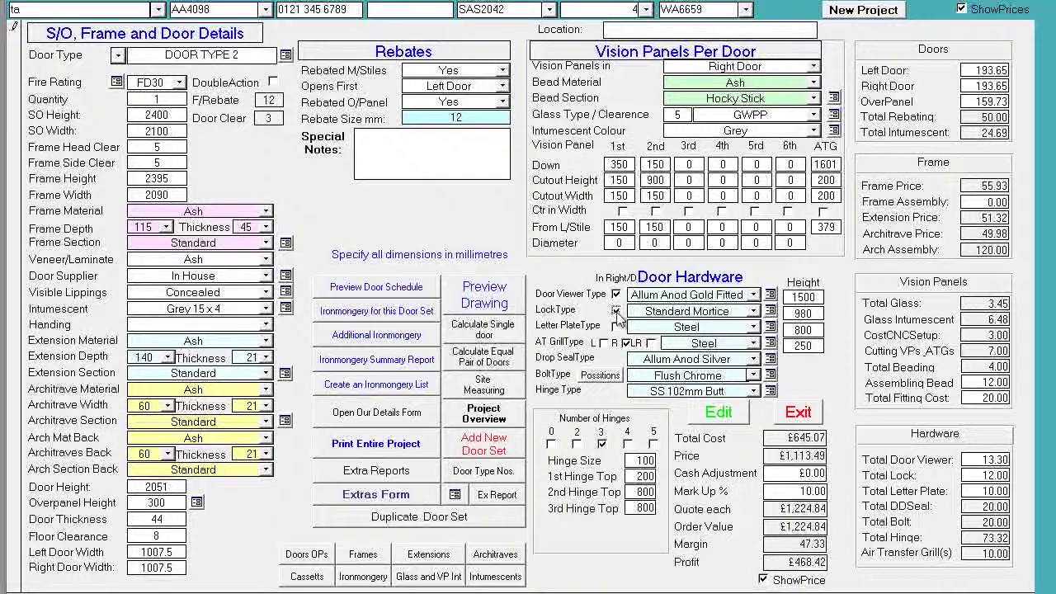
left_click(625, 343)
left_click(603, 343)
left_click(812, 66)
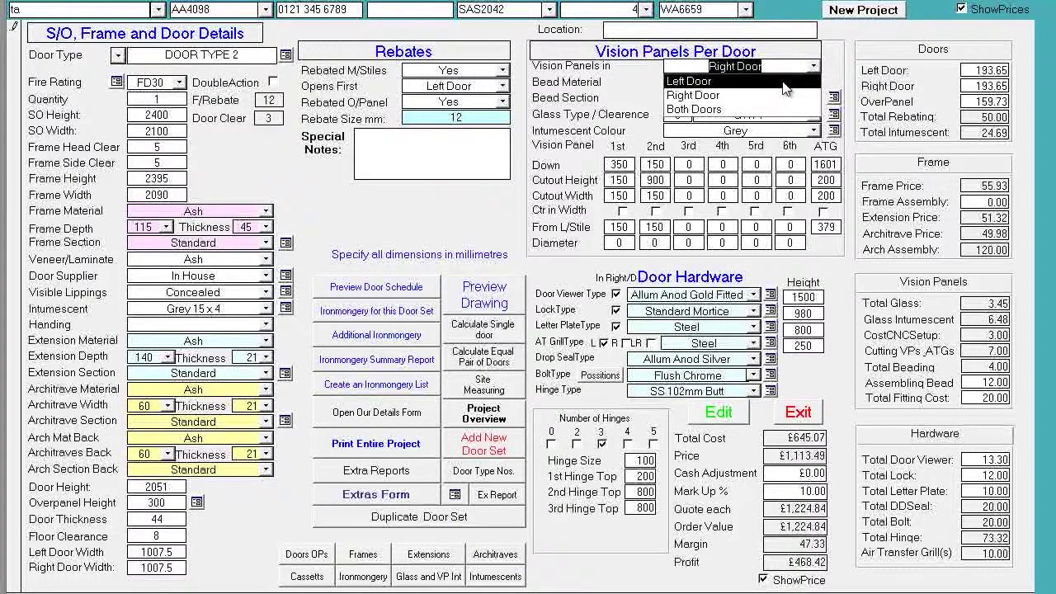
left_click(783, 80)
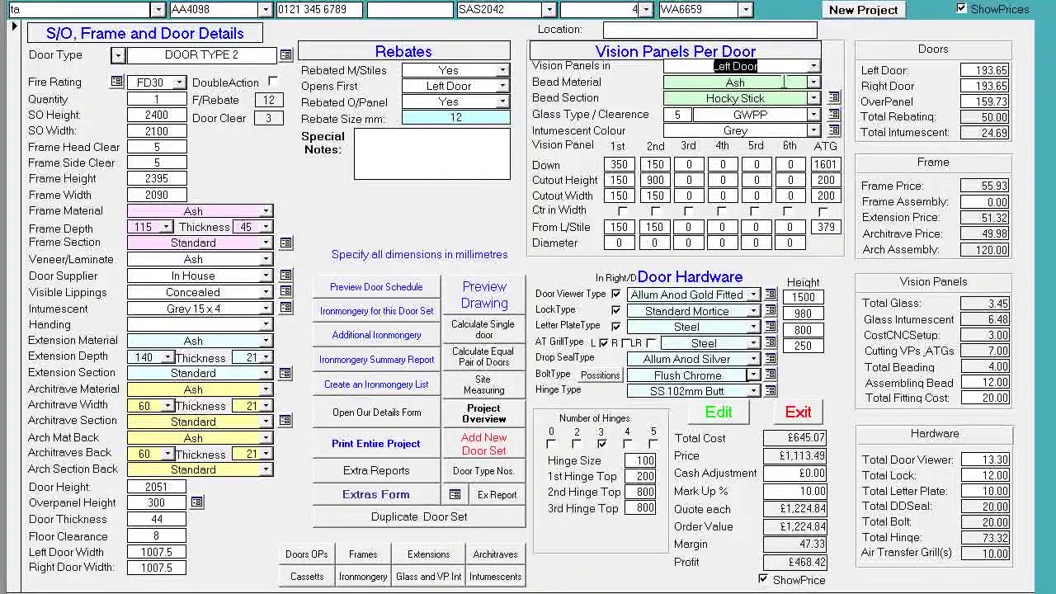
Review the drawing of Door Type 2 and the priced door schedule for the project
left_click(489, 295)
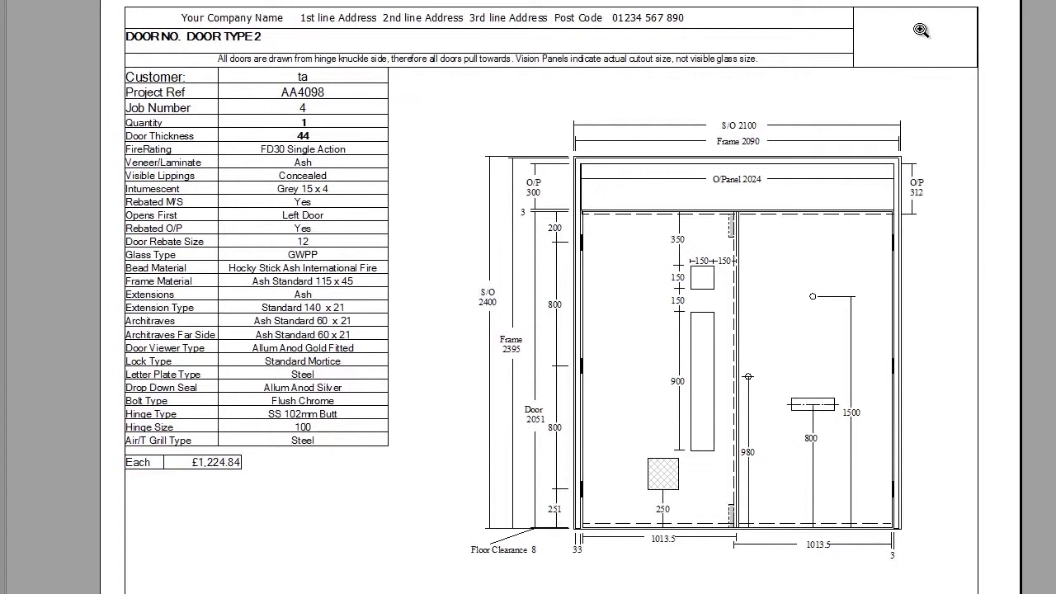
key("Escape")
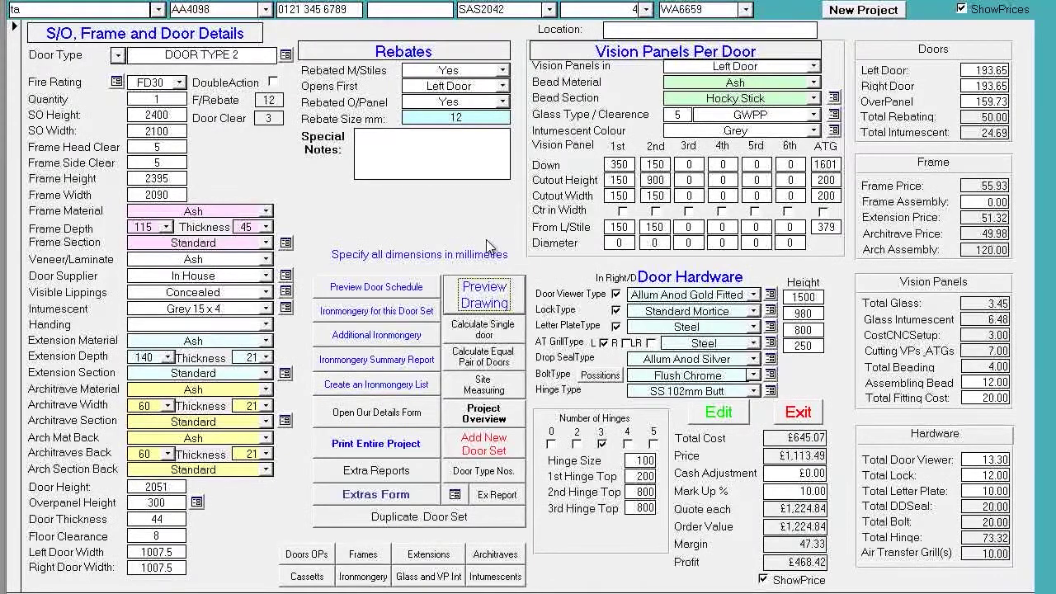
left_click(378, 289)
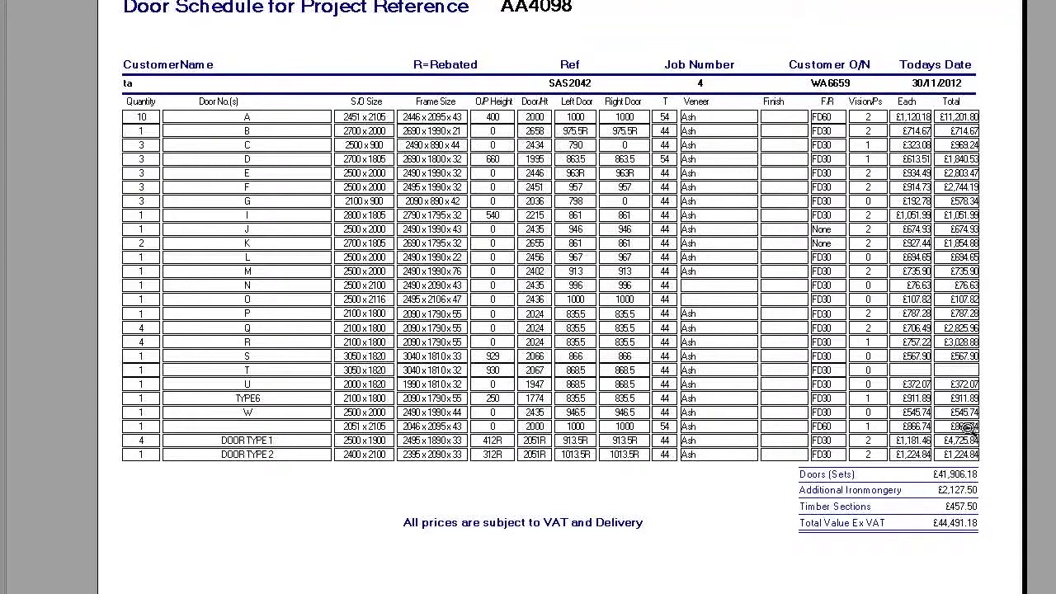
key("Escape")
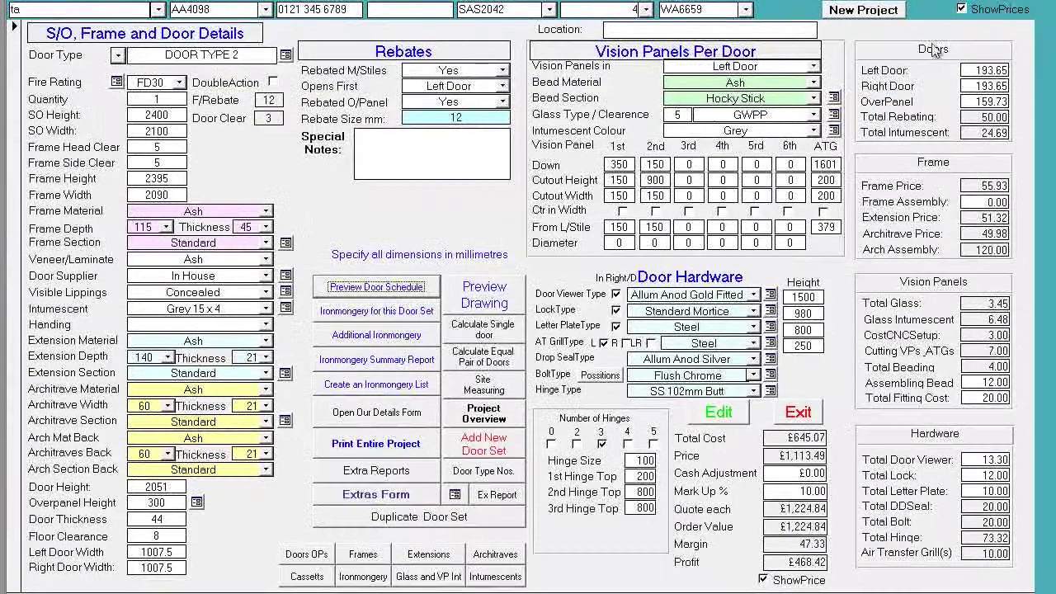
Check the project's extra timber sections and its additional ironmongery report
left_click(392, 497)
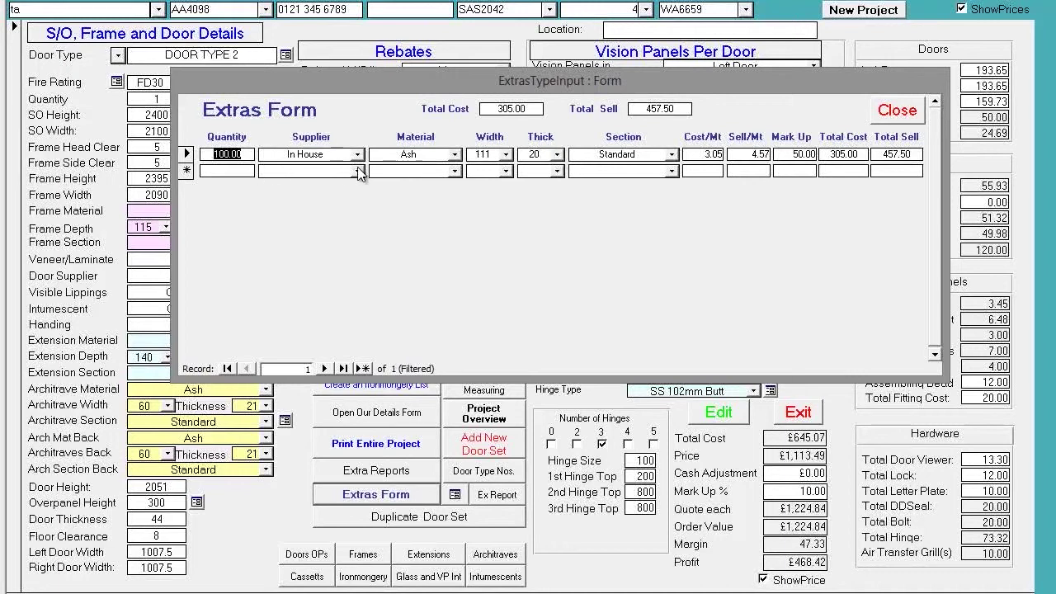
left_click(895, 110)
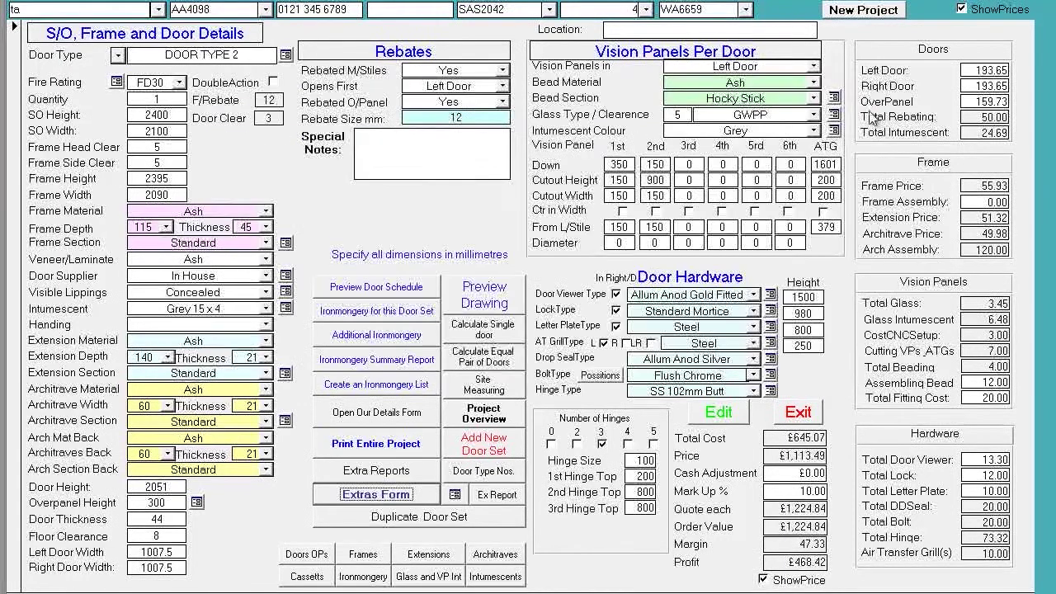
left_click(400, 336)
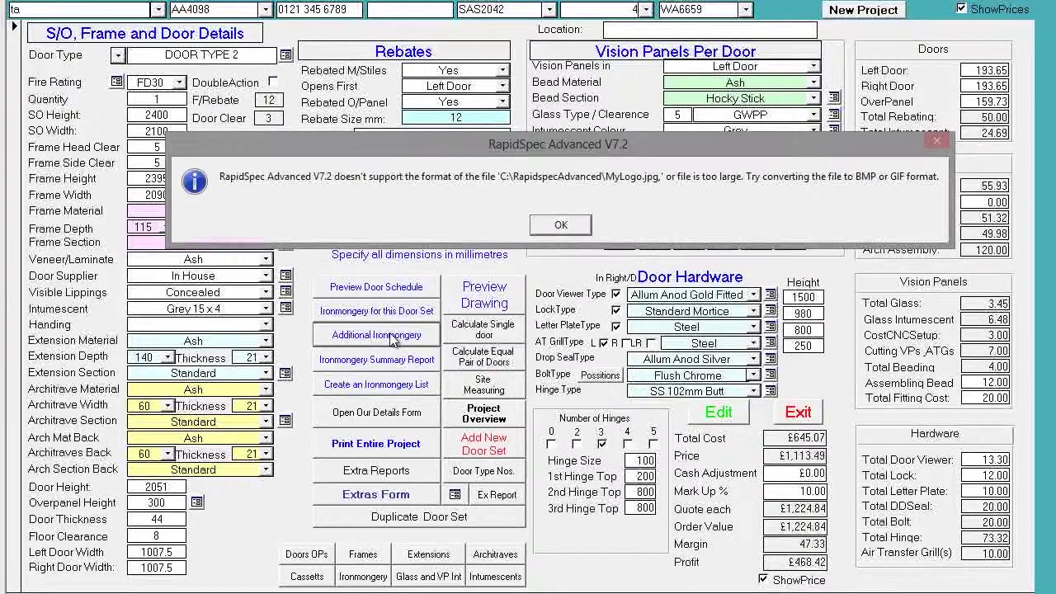
key("Return")
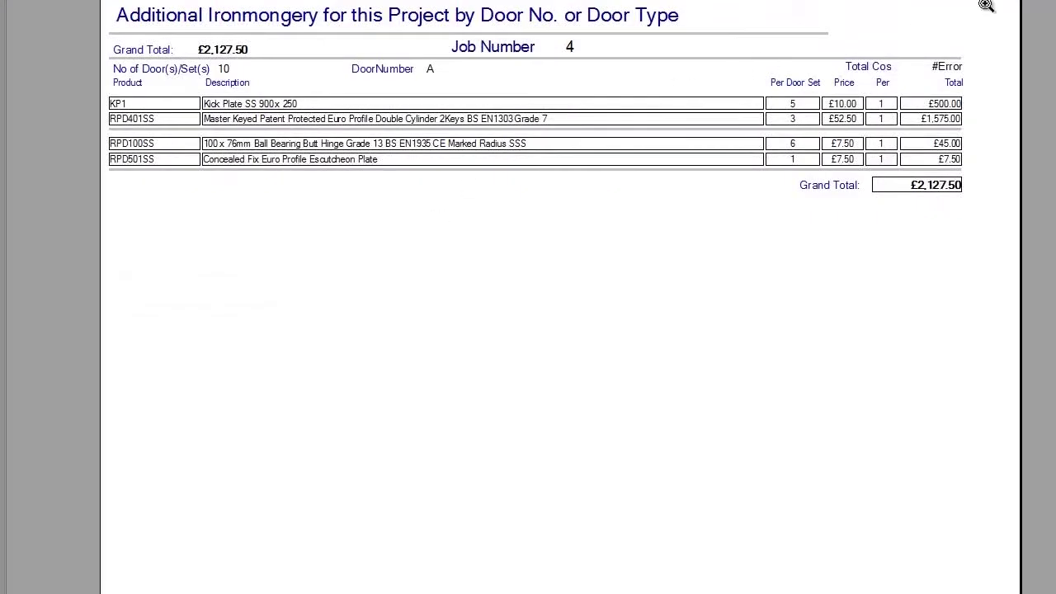
key("ctrl+w")
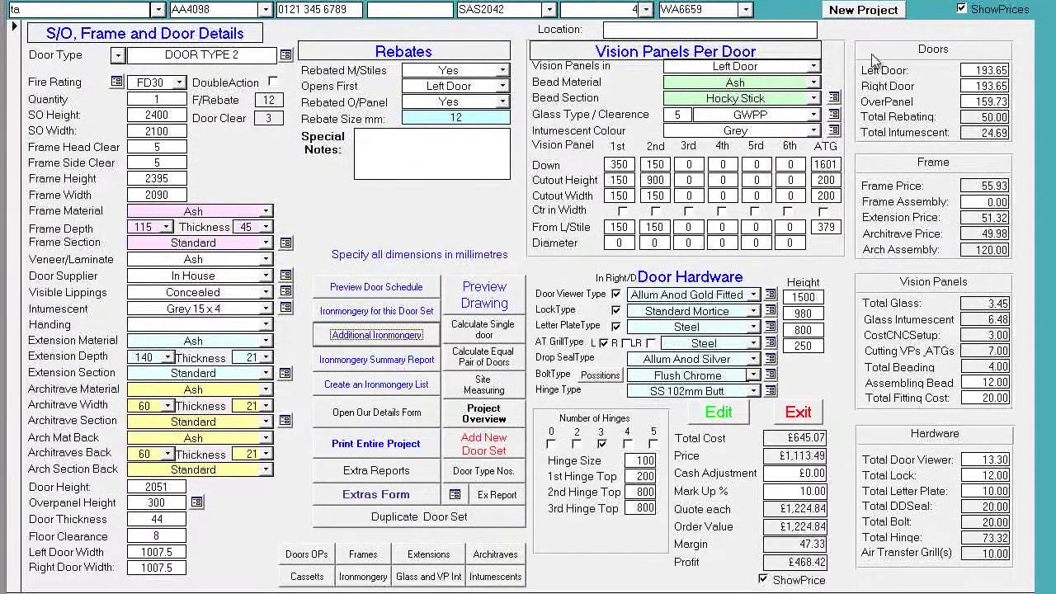
Add the RPD301SS 60mm backset mortice deadlock case from Standard Products to Door Type 2's ironmongery and close the form
left_click(394, 306)
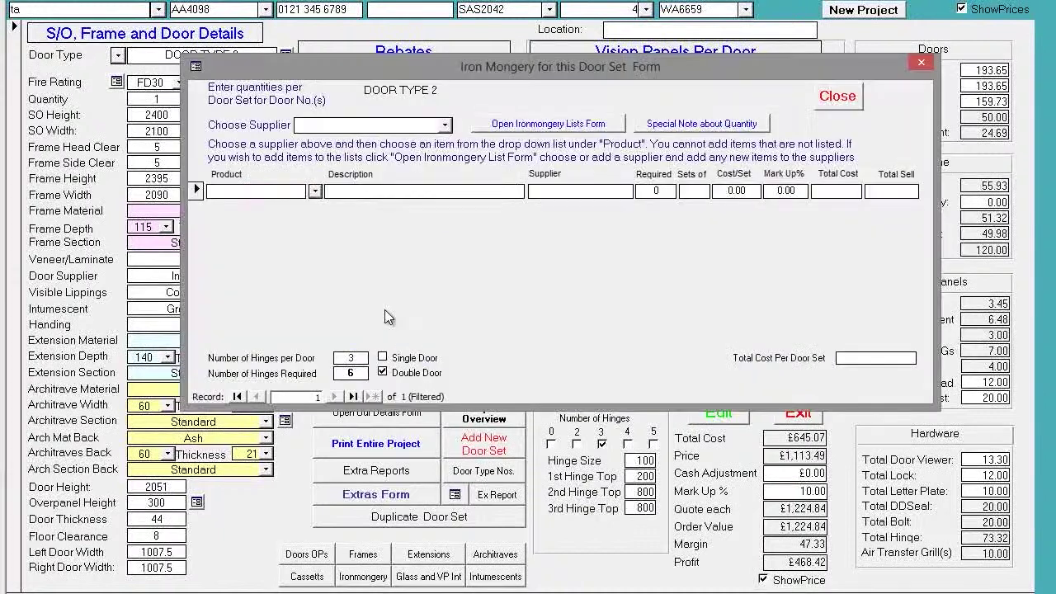
left_click(444, 126)
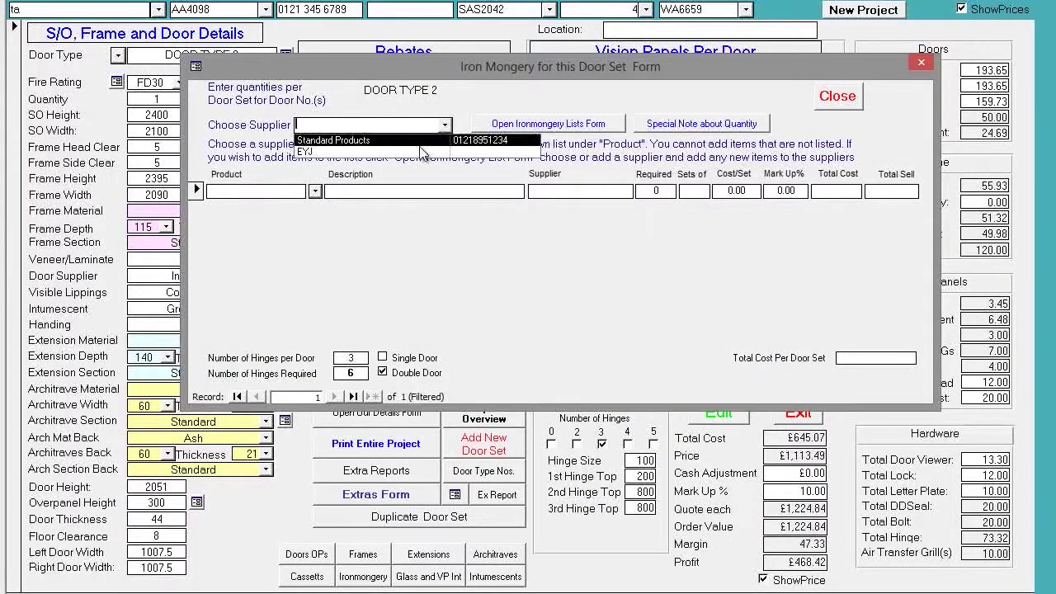
left_click(409, 142)
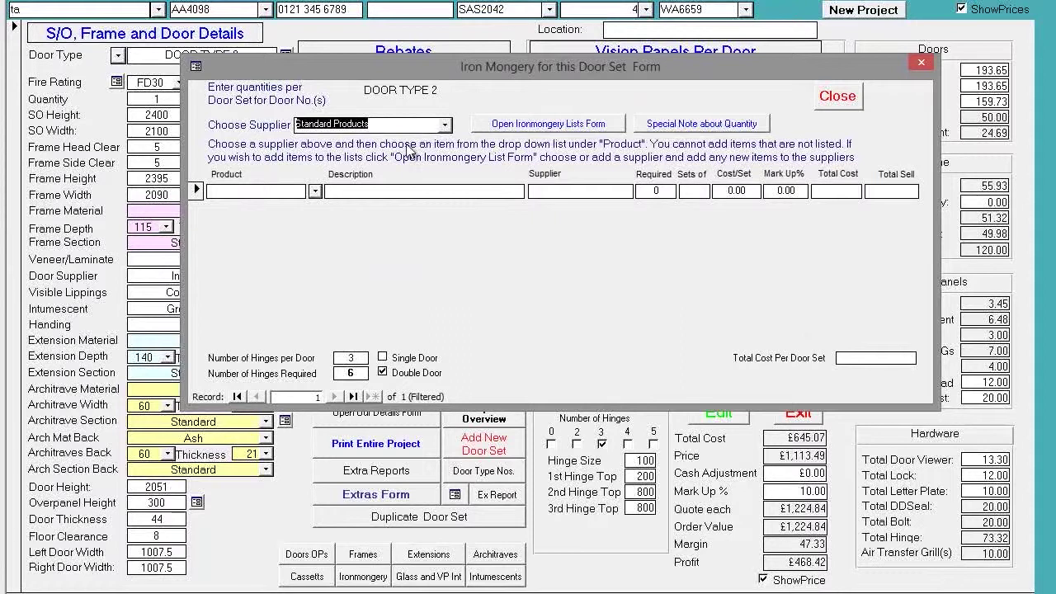
left_click(314, 190)
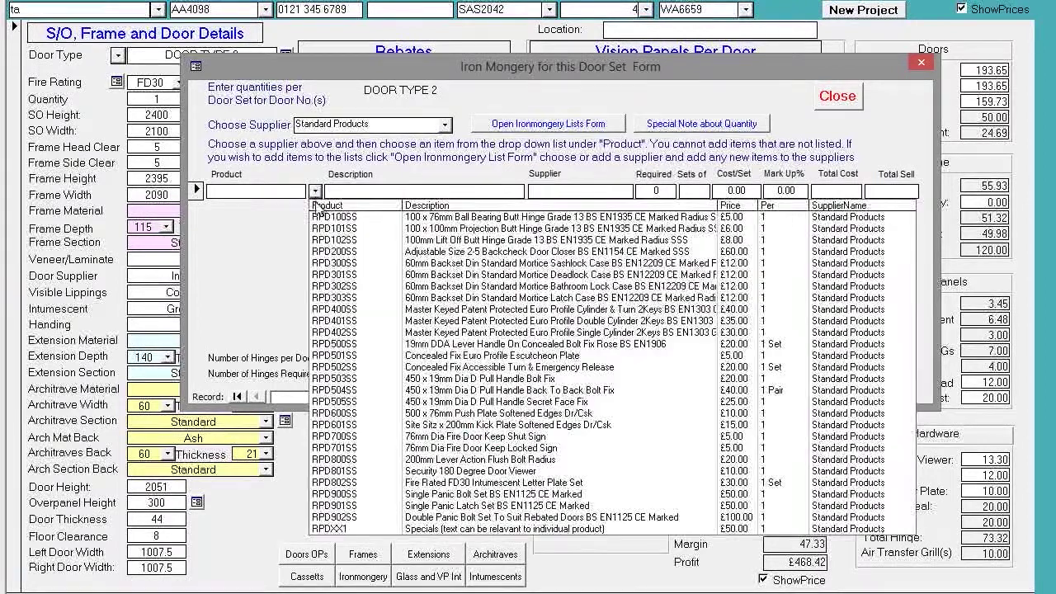
left_click(388, 279)
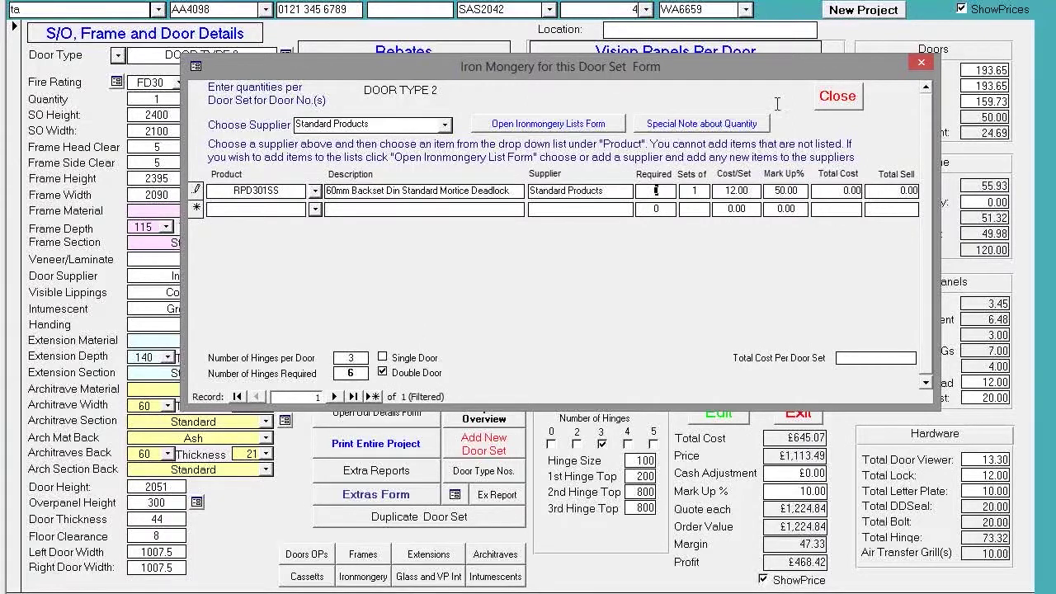
left_click(790, 208)
left_click(838, 96)
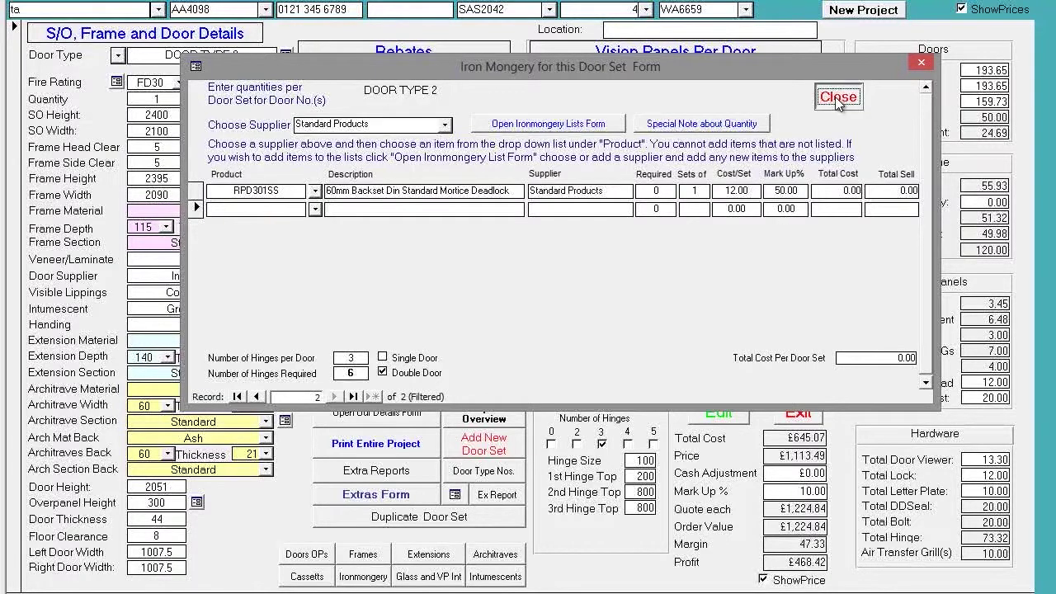
Preview all of the project's door drawings from the extra reports and page through them
left_click(364, 472)
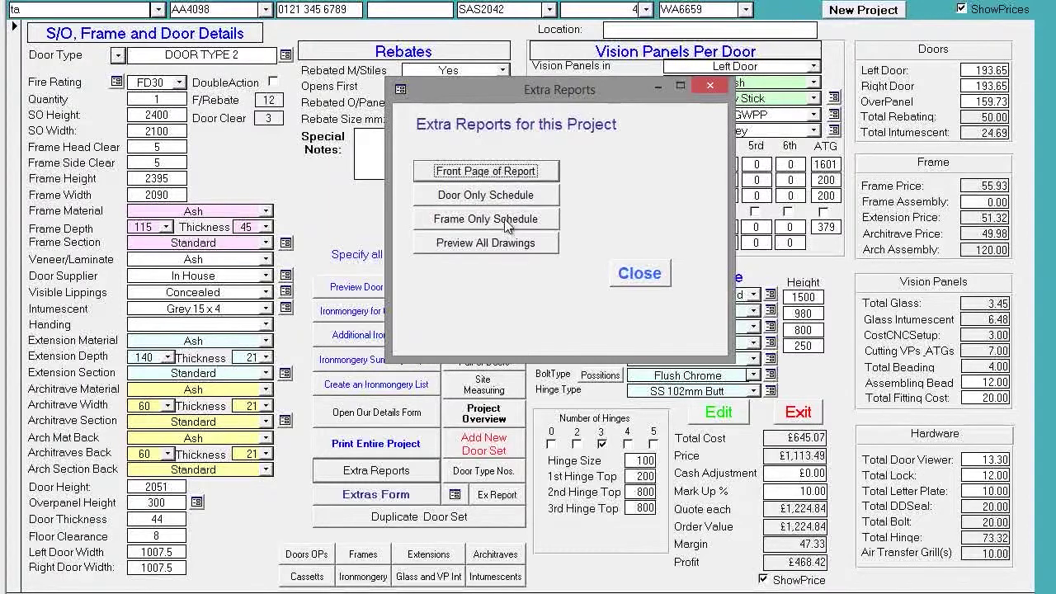
left_click(506, 239)
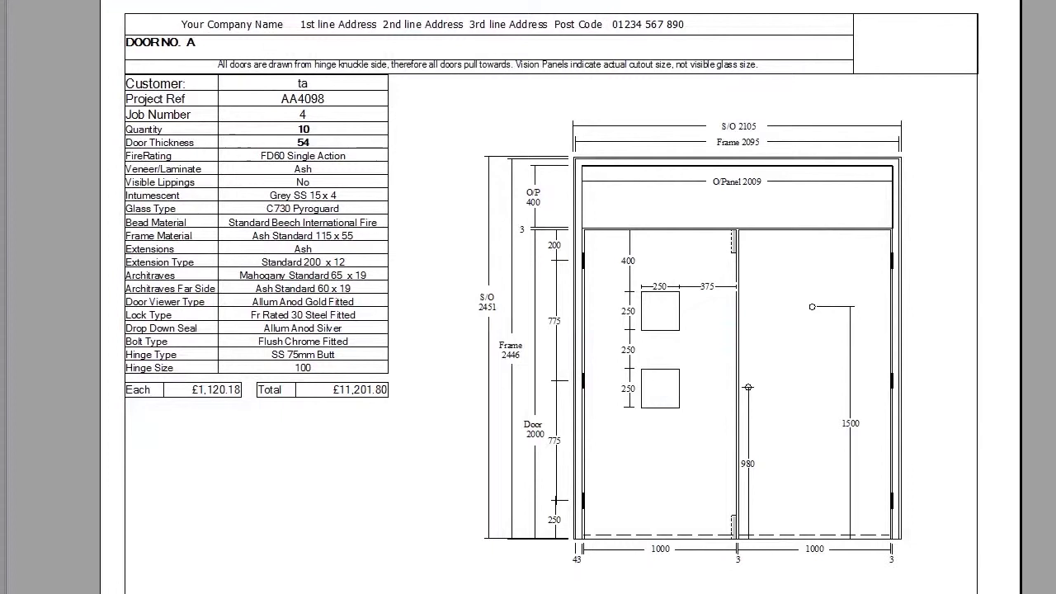
key("Page_Down")
key("Page_Down")
key("Page_Down")
key("Page_Down")
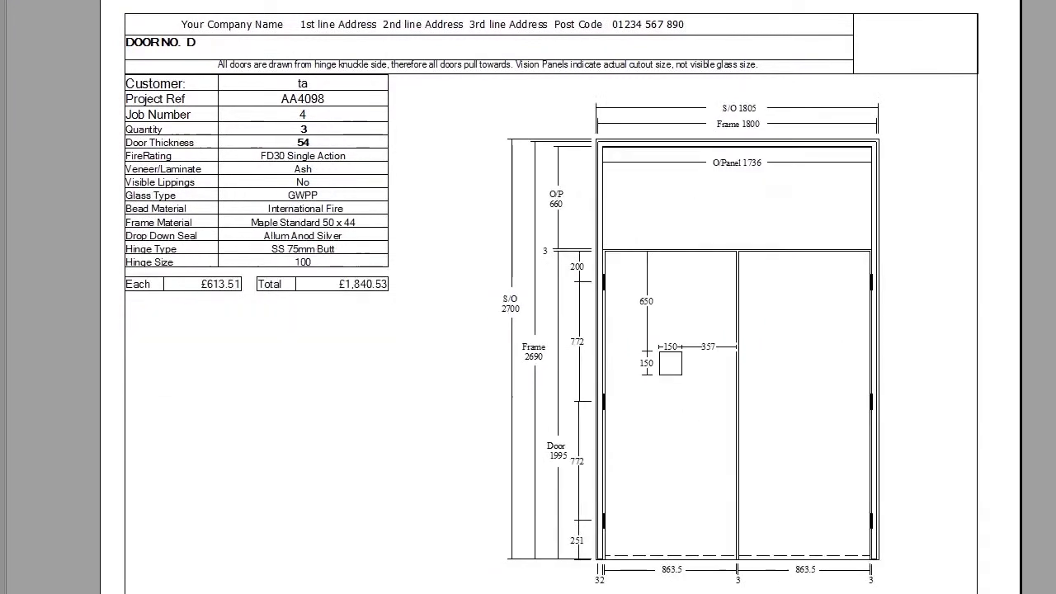
key("Page_Down")
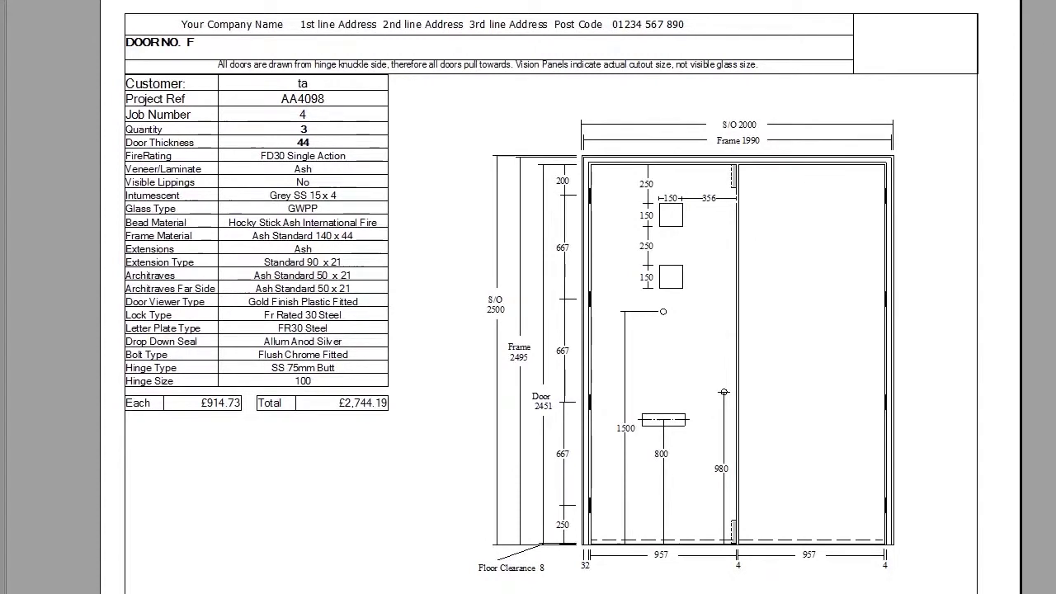
key("Escape")
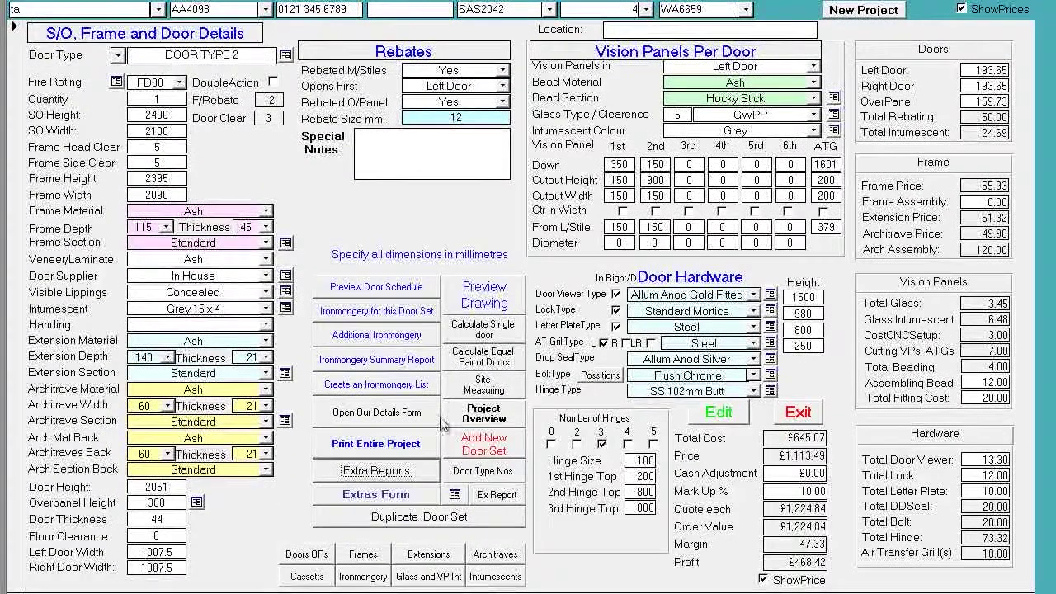
Preview the printout of the entire project and page through its cover page and individual door drawings
left_click(389, 445)
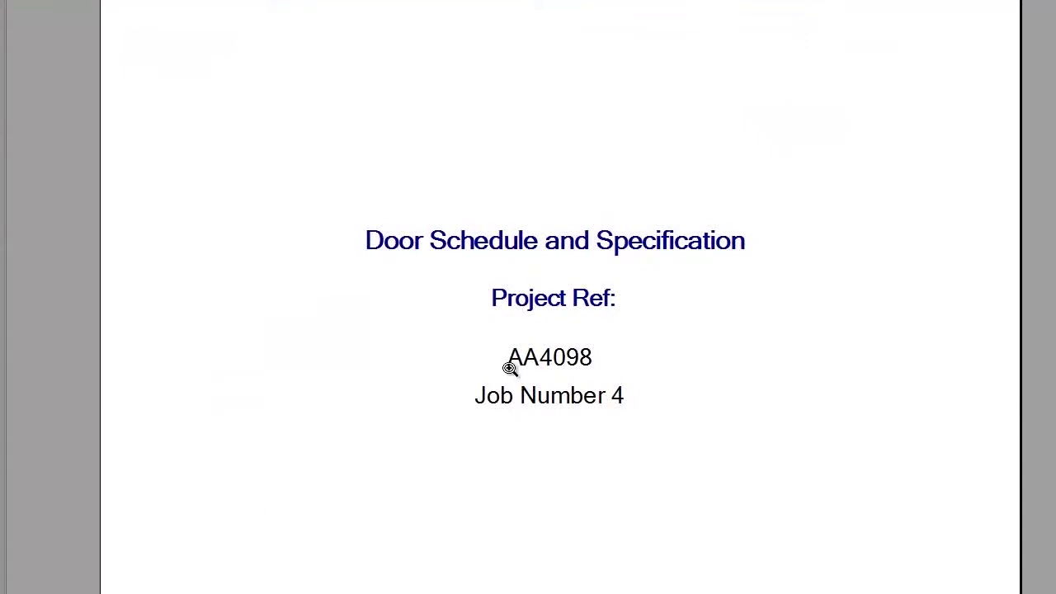
key("Page_Down")
key("Page_Down")
key("Page_Down")
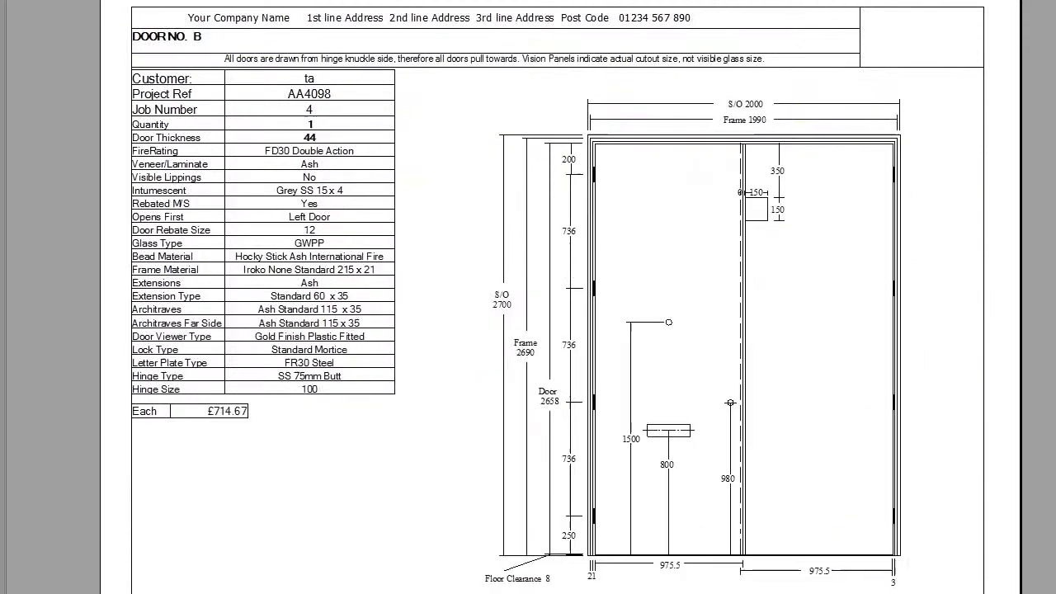
key("Page_Down")
key("Page_Down")
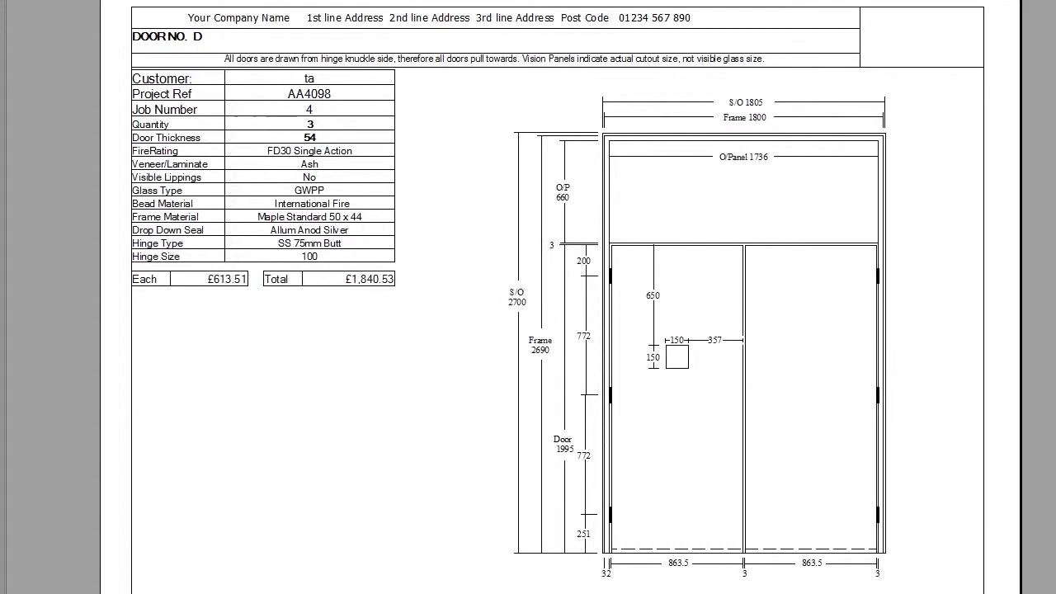
Examine the printout's included and additional ironmongery reports, and the drawing of Door Type 2
key("Page_Down")
key("Page_Down")
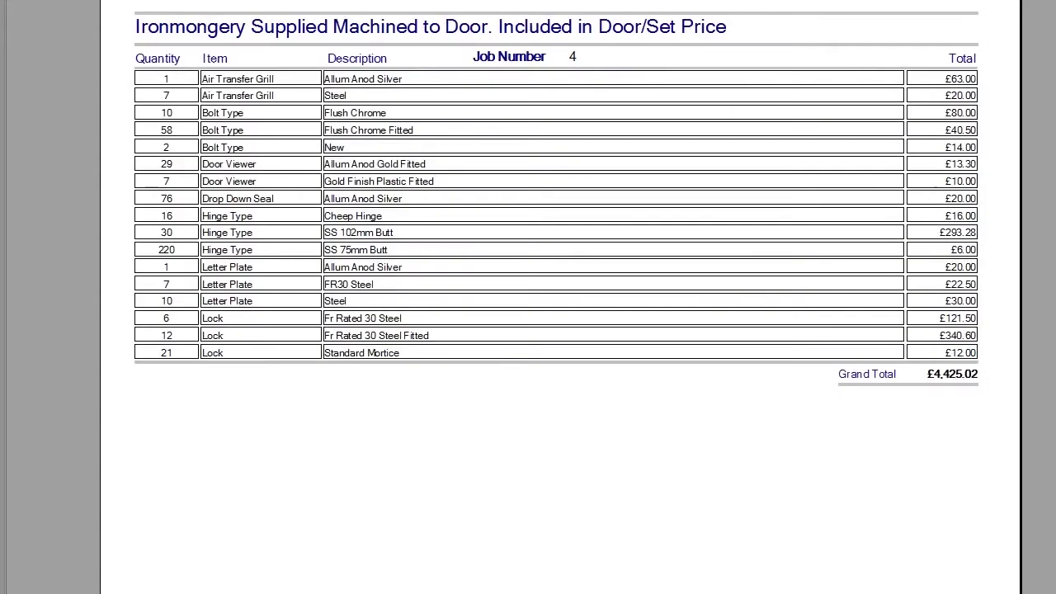
key("Page_Down")
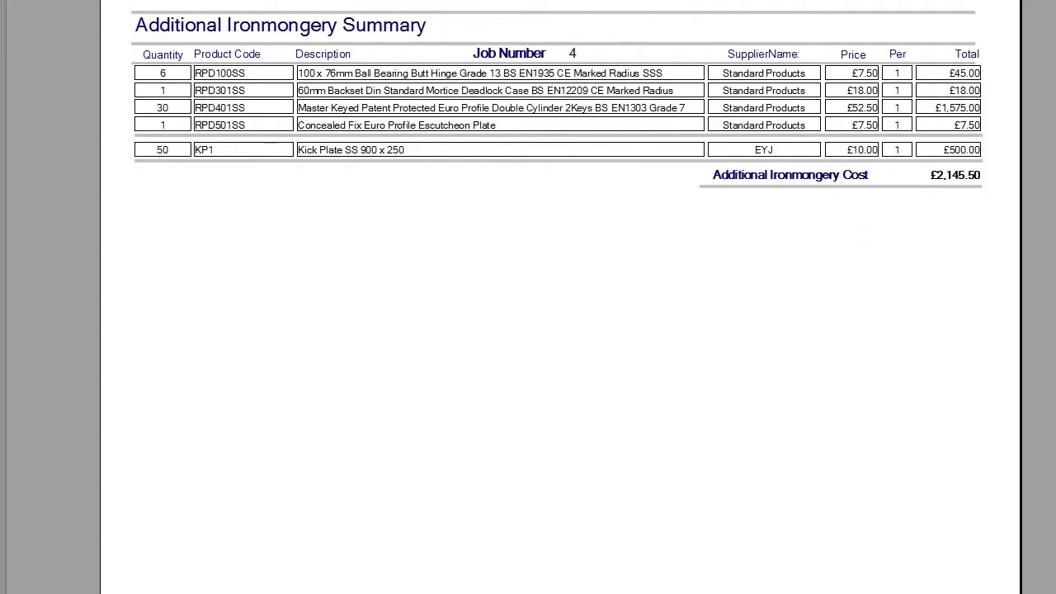
key("Page_Down")
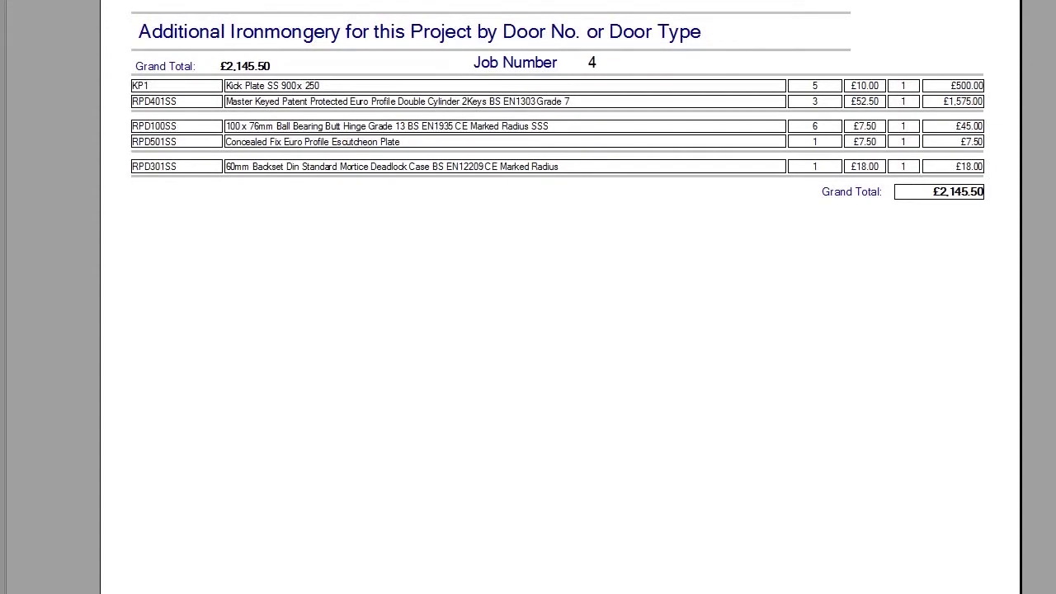
key("Page_Down")
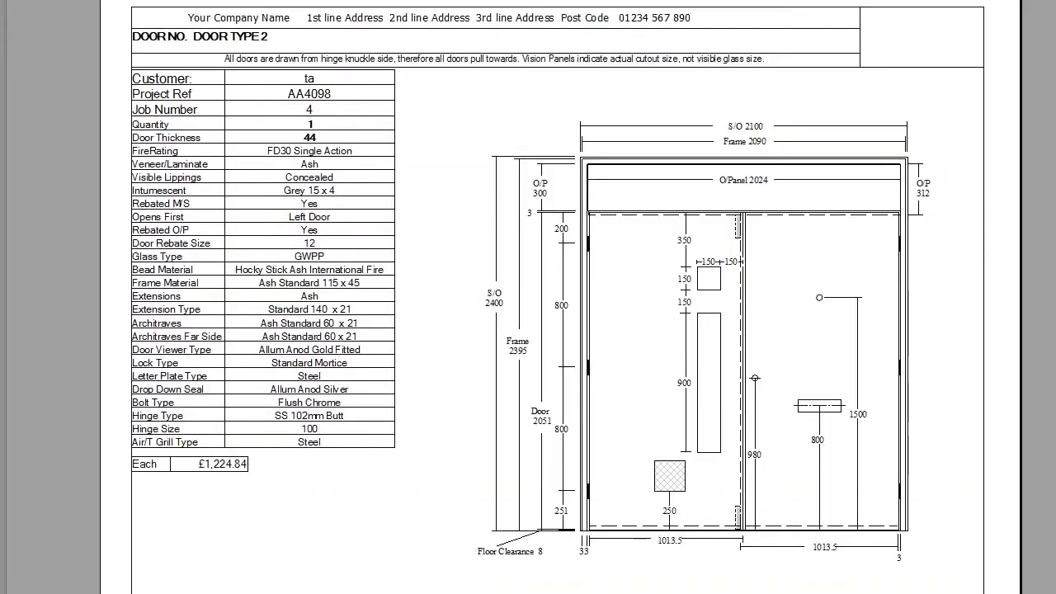
key("Page_Up")
key("Page_Up")
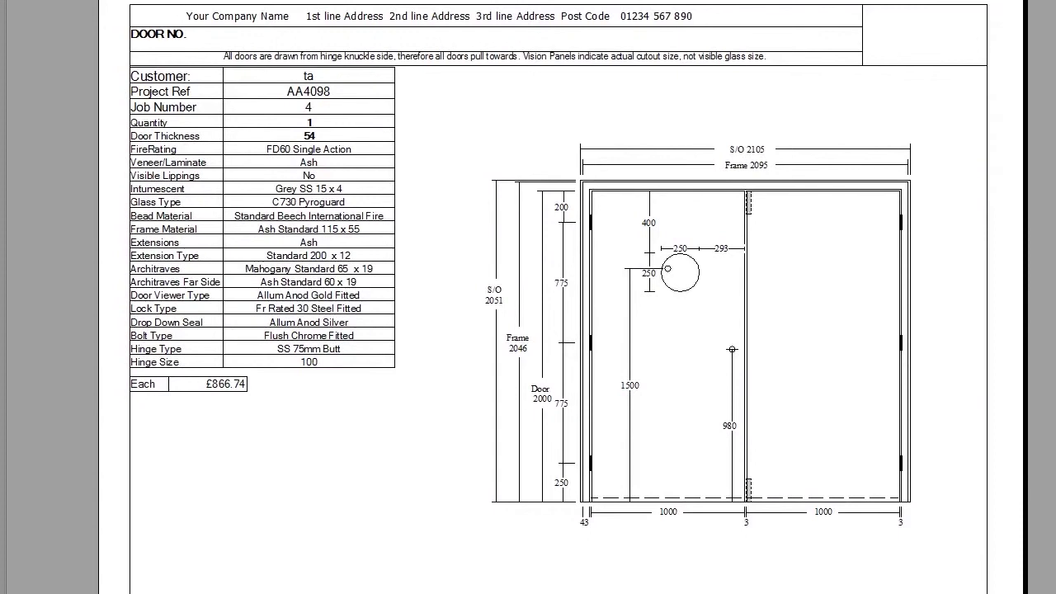